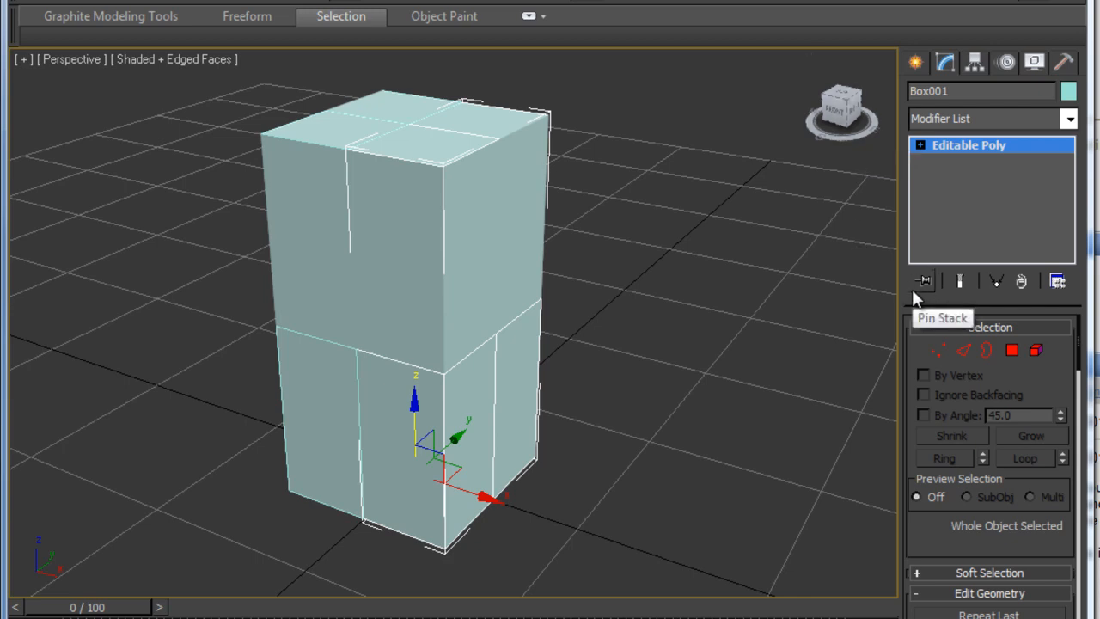
Move the vertical column of back corner vertices diagonally inward at vertex level to start rounding the box
{"action": "mouse_move", "coordinate": [426, 295]}
{"action": "middle_mouse_down", "text": "alt"}
{"action": "mouse_move", "coordinate": [489, 304]}
{"action": "mouse_move", "coordinate": [501, 300]}
{"action": "mouse_move", "coordinate": [501, 272]}
{"action": "mouse_move", "coordinate": [336, 286]}
{"action": "mouse_move", "coordinate": [452, 288]}
{"action": "mouse_move", "coordinate": [466, 315]}
{"action": "mouse_move", "coordinate": [478, 289]}
{"action": "mouse_move", "coordinate": [446, 301]}
{"action": "middle_mouse_up", "text": "alt"}
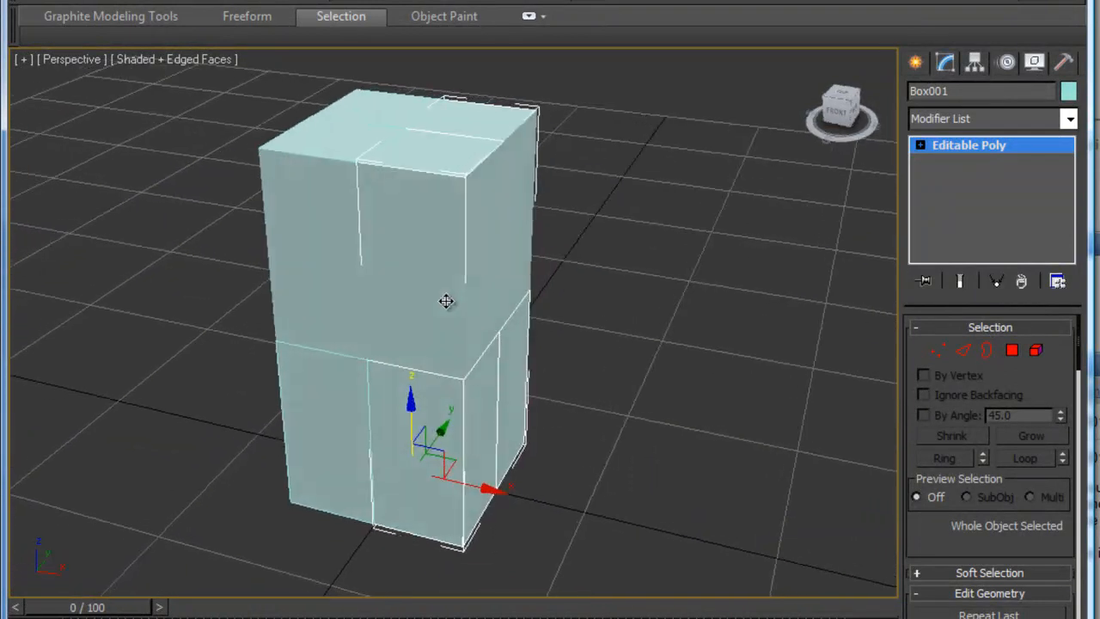
{"action": "left_click", "coordinate": [920, 145]}
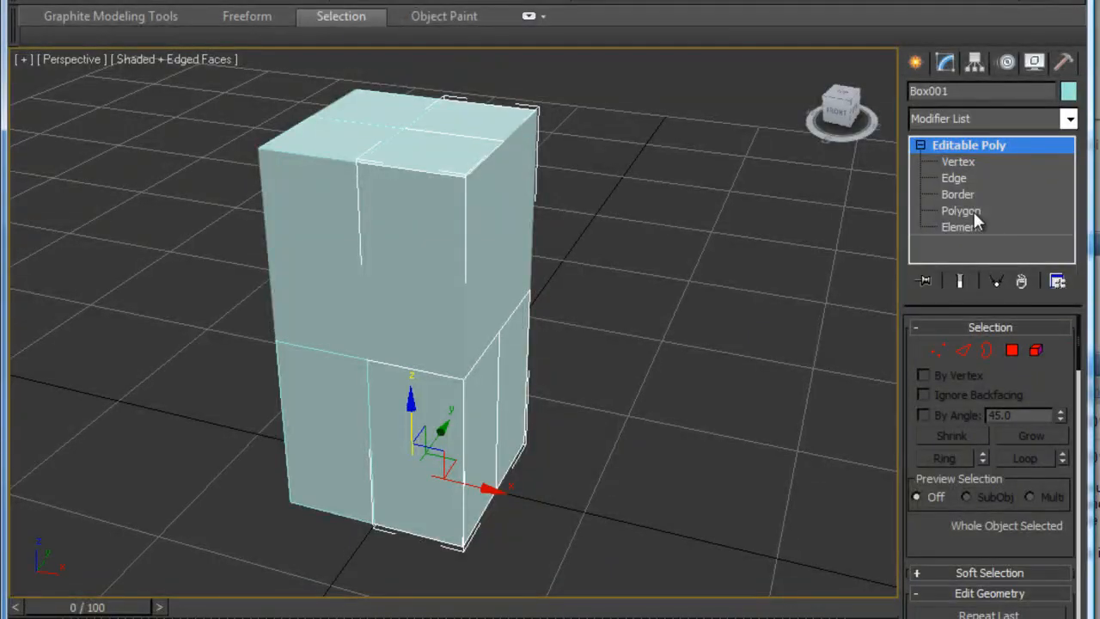
{"action": "left_click", "coordinate": [950, 162]}
{"action": "middle_click_drag", "start_coordinate": [480, 220], "coordinate": [527, 381], "text": "alt"}
{"action": "left_click_drag", "start_coordinate": [576, 187], "coordinate": [464, 264]}
{"action": "left_click_drag", "start_coordinate": [526, 200], "coordinate": [505, 217]}
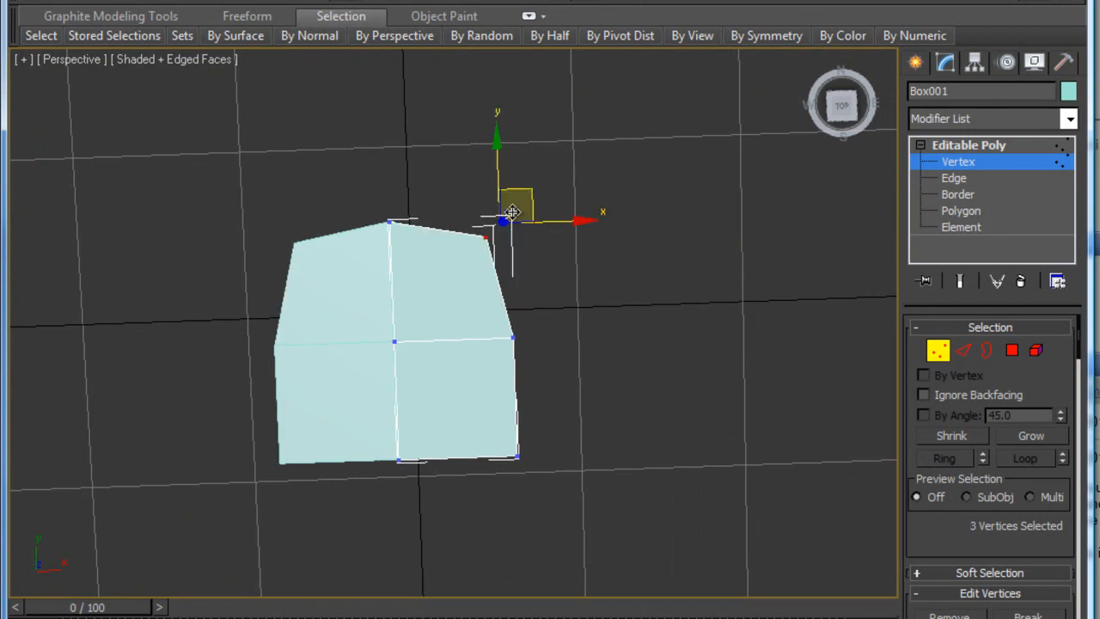
Move the front corner vertices diagonally inward and pull the top front centre vertex back to round the front
{"action": "left_click_drag", "start_coordinate": [470, 490], "coordinate": [470, 474]}
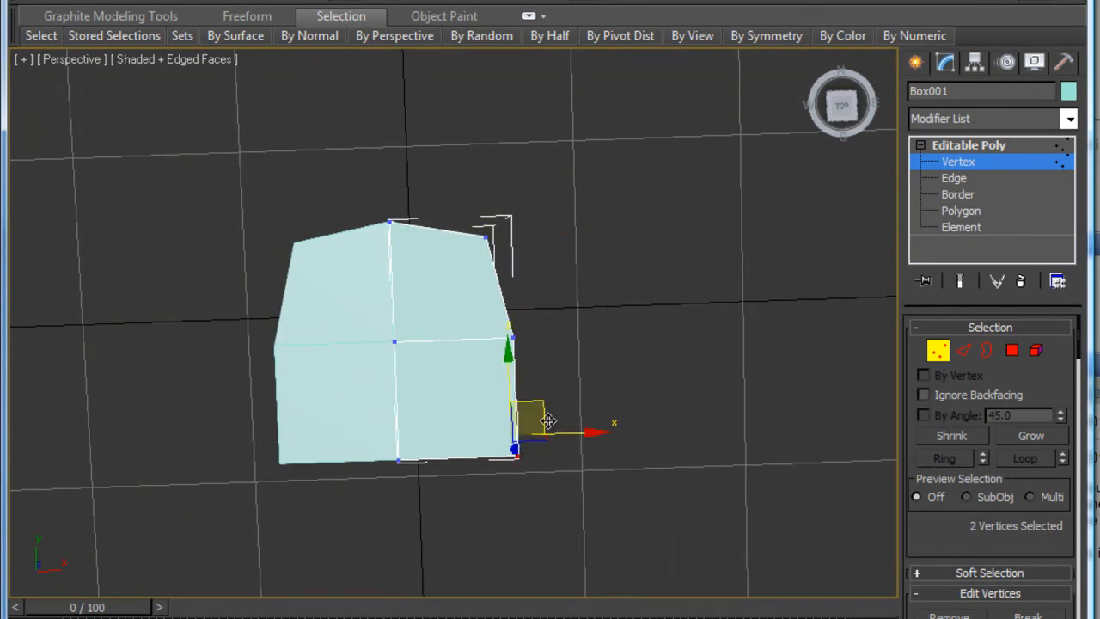
{"action": "left_click_drag", "start_coordinate": [535, 412], "coordinate": [524, 375]}
{"action": "left_click", "coordinate": [398, 458]}
{"action": "left_click_drag", "start_coordinate": [396, 397], "coordinate": [395, 371]}
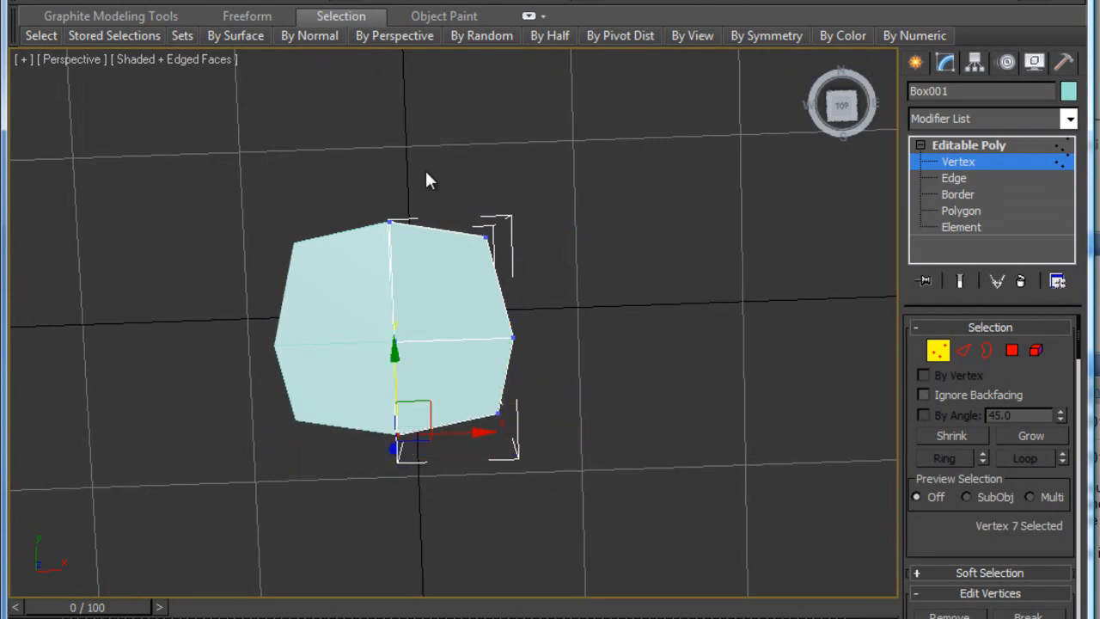
Pull the back centre vertices forward and move the back corner column forward to flatten and round the back
{"action": "left_click", "coordinate": [395, 224]}
{"action": "left_click_drag", "start_coordinate": [399, 168], "coordinate": [399, 189]}
{"action": "left_click_drag", "start_coordinate": [478, 270], "coordinate": [478, 272]}
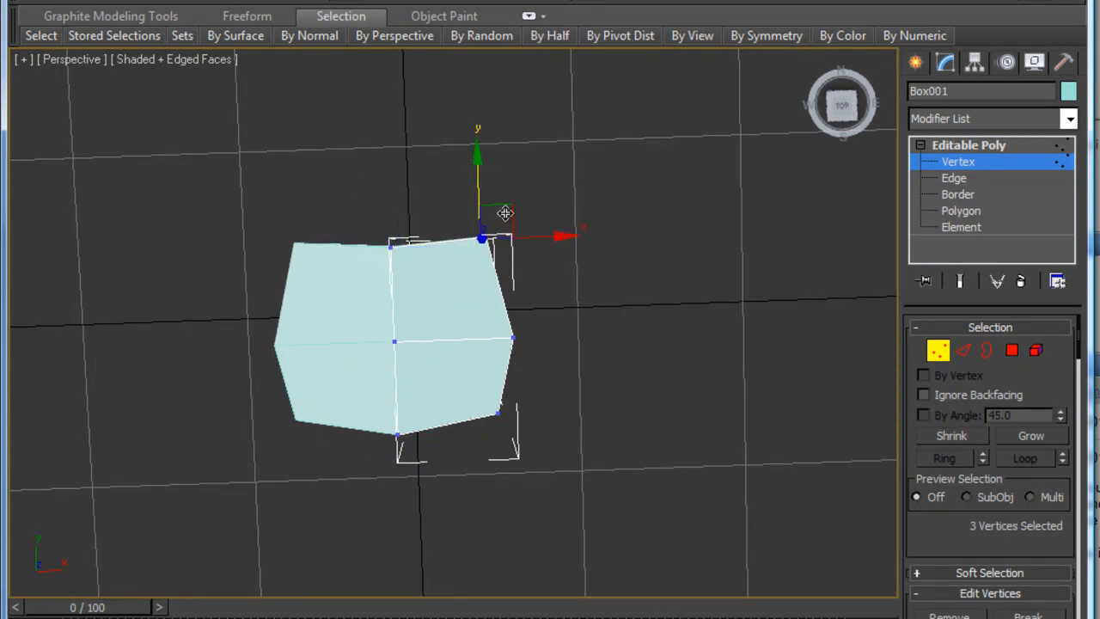
{"action": "left_click_drag", "start_coordinate": [508, 202], "coordinate": [506, 224]}
Move the bottom front corner vertex and the mid-height front centre vertex inward to match the vertices above them
{"action": "middle_click_drag", "start_coordinate": [464, 379], "coordinate": [320, 220], "text": "alt"}
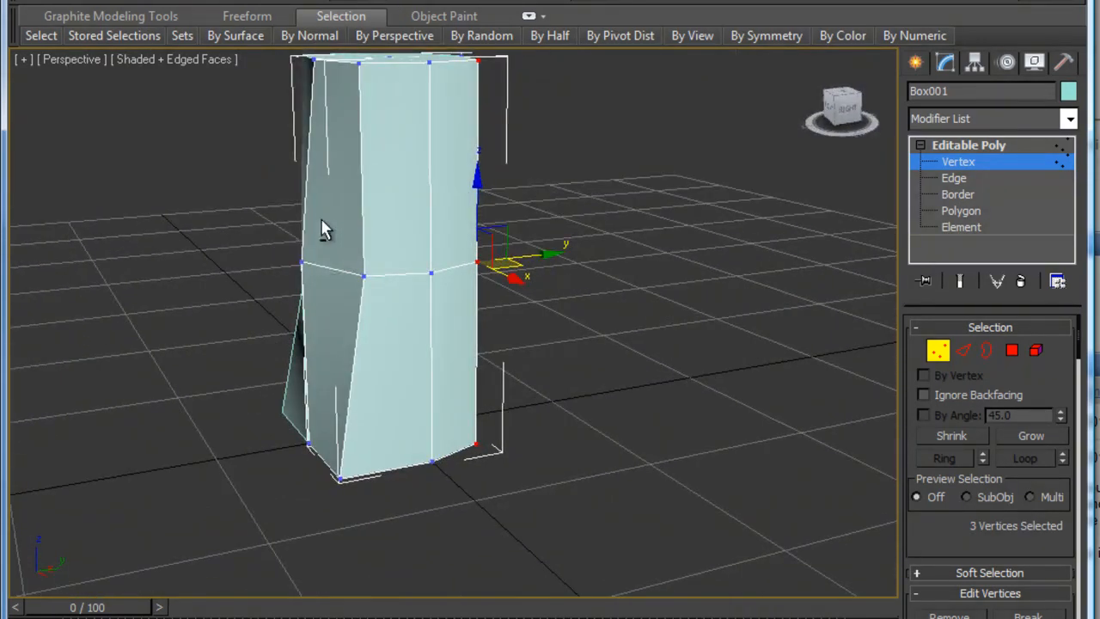
{"action": "left_click", "coordinate": [341, 479]}
{"action": "middle_click_drag", "start_coordinate": [412, 438], "coordinate": [379, 491], "text": "alt"}
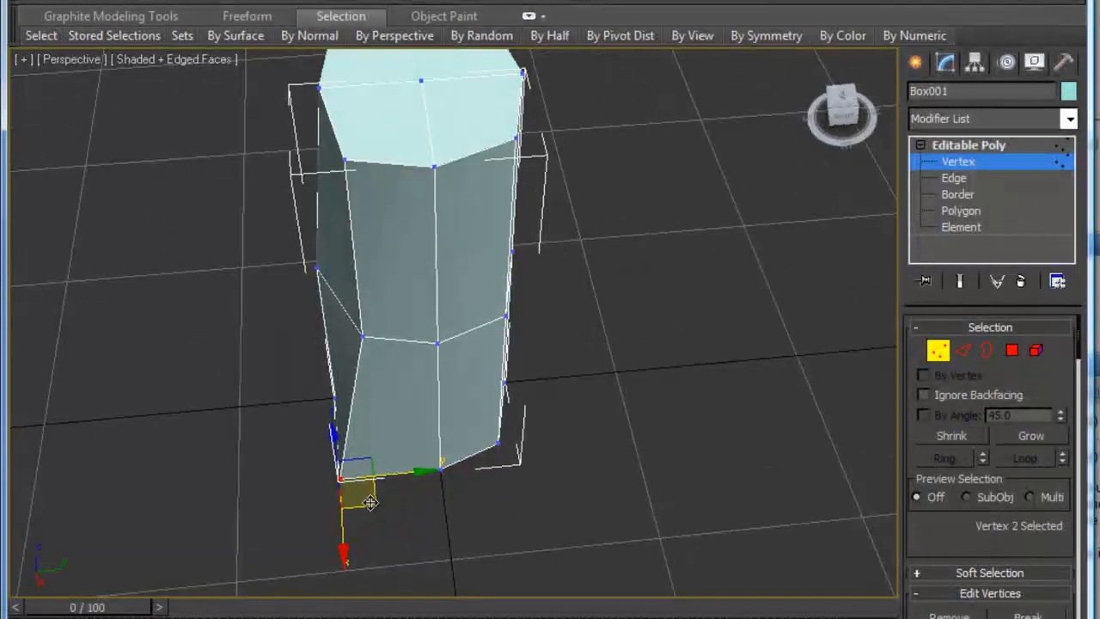
{"action": "left_click_drag", "start_coordinate": [382, 490], "coordinate": [383, 485]}
{"action": "middle_click_drag", "start_coordinate": [362, 391], "coordinate": [329, 280], "text": "alt"}
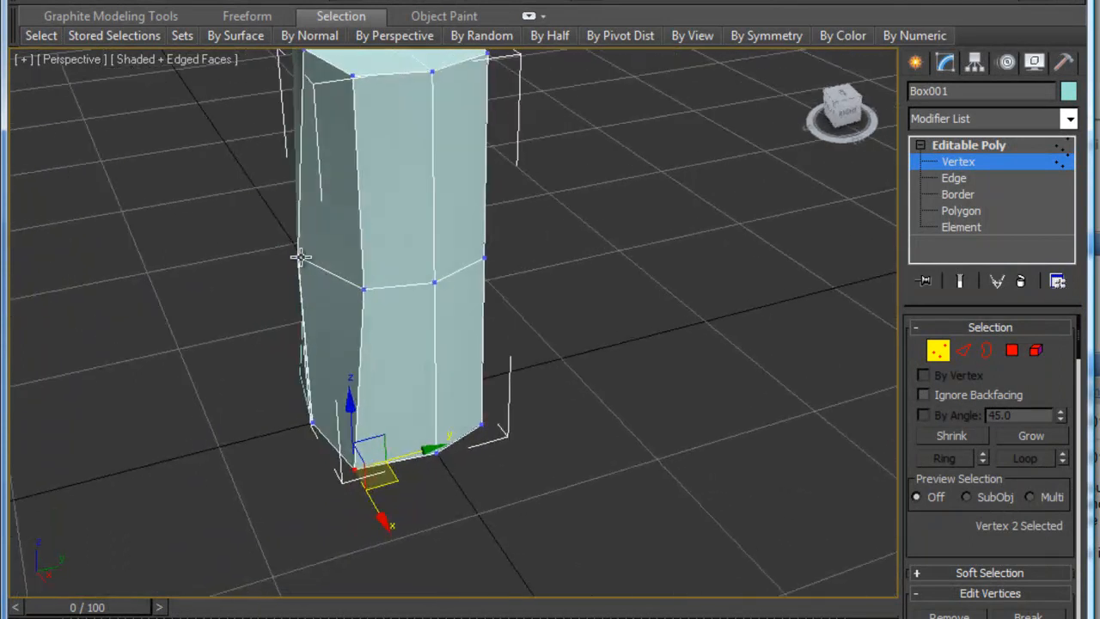
{"action": "left_click", "coordinate": [299, 255]}
{"action": "left_click_drag", "start_coordinate": [348, 243], "coordinate": [359, 244]}
Hide the viewport grid and auto-smooth the body half as a whole element with a threshold of 180
{"action": "middle_click_drag", "start_coordinate": [380, 227], "coordinate": [415, 297]}
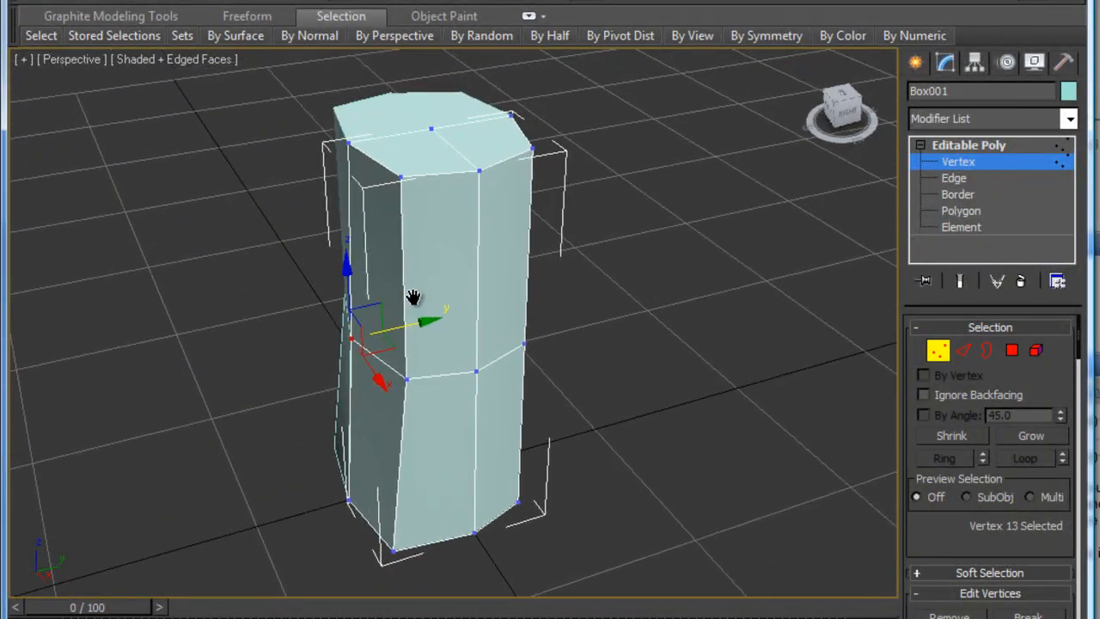
{"action": "middle_click_drag", "start_coordinate": [415, 366], "coordinate": [490, 368], "text": "alt"}
{"action": "key", "text": "g"}
{"action": "left_click", "coordinate": [1035, 352]}
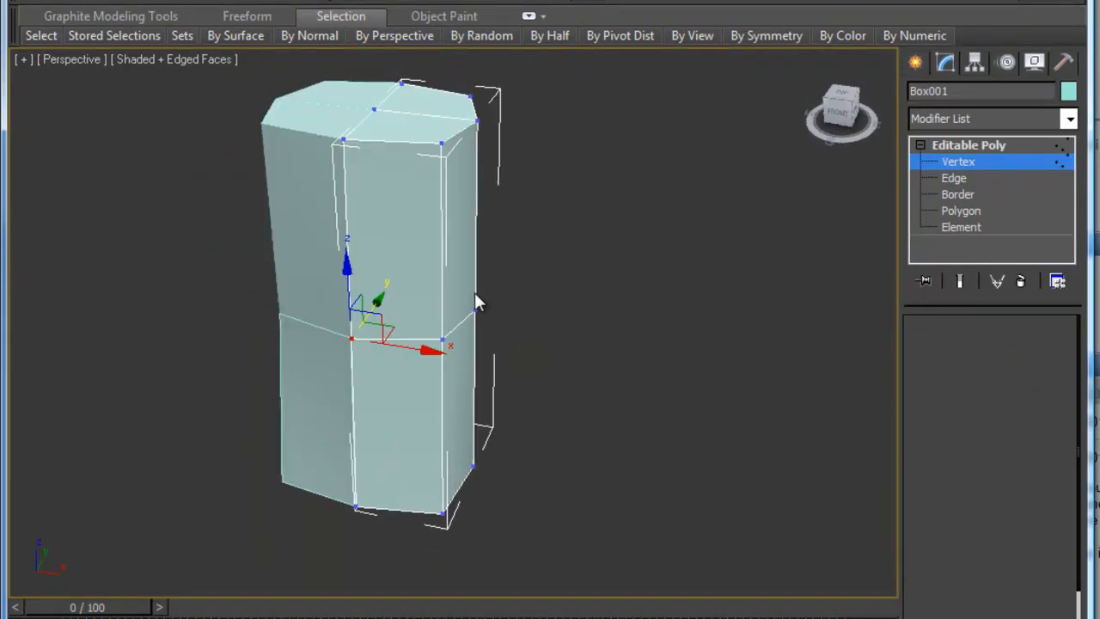
{"action": "left_click", "coordinate": [426, 273]}
{"action": "scroll", "coordinate": [1060, 376], "scroll_direction": "down", "scroll_amount": 10}
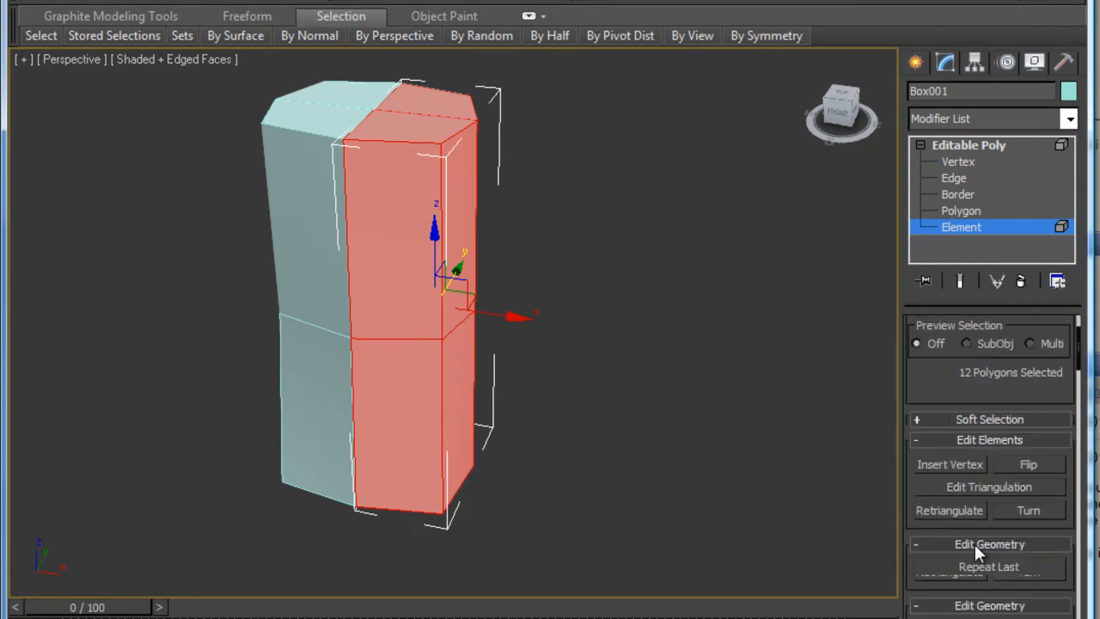
{"action": "scroll", "coordinate": [992, 576], "scroll_direction": "down", "scroll_amount": 5}
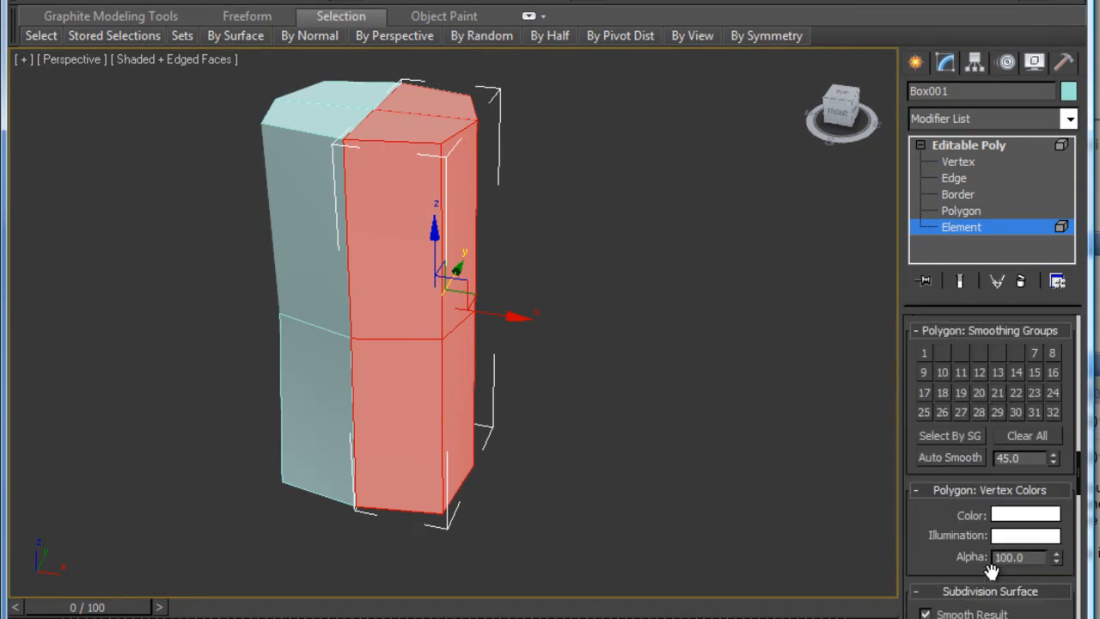
{"action": "left_click_drag", "start_coordinate": [1054, 426], "coordinate": [1028, 75]}
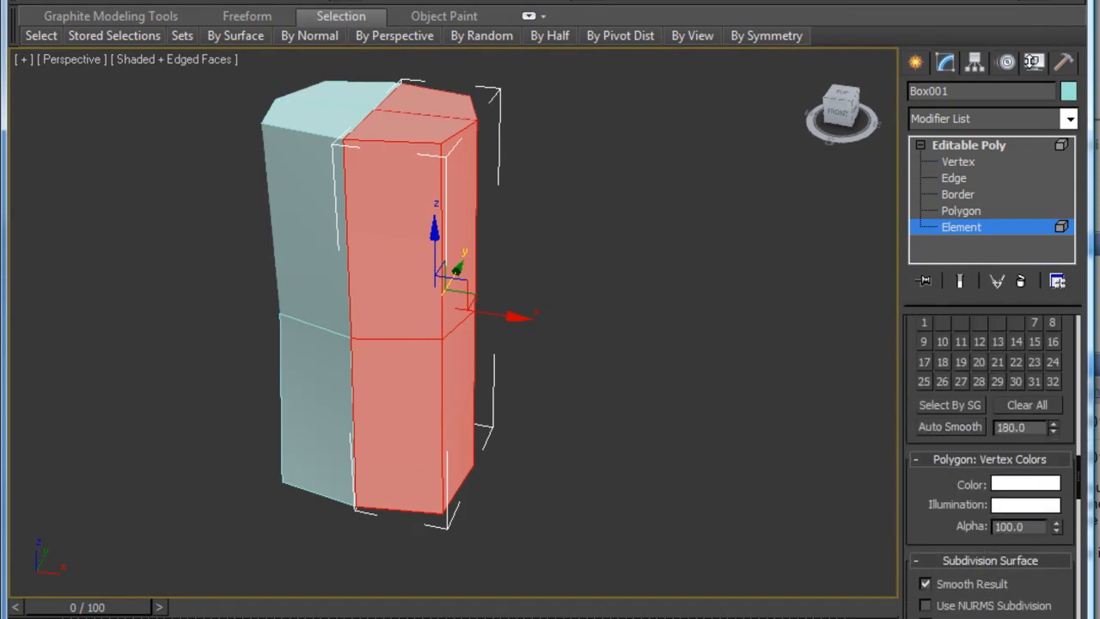
{"action": "left_click", "coordinate": [921, 427]}
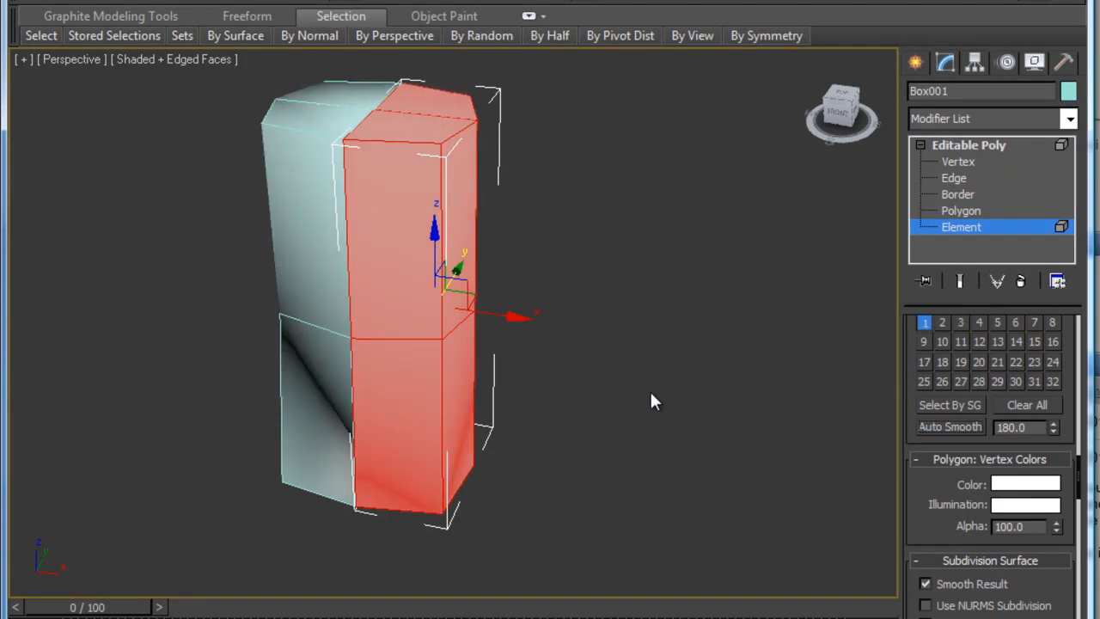
Move the three mid-height outer side vertices inward at vertex level to narrow the waist
{"action": "mouse_move", "coordinate": [511, 409]}
{"action": "middle_mouse_down", "text": "alt"}
{"action": "mouse_move", "coordinate": [595, 337]}
{"action": "mouse_move", "coordinate": [465, 393]}
{"action": "mouse_move", "coordinate": [498, 410]}
{"action": "middle_mouse_up", "text": "alt"}
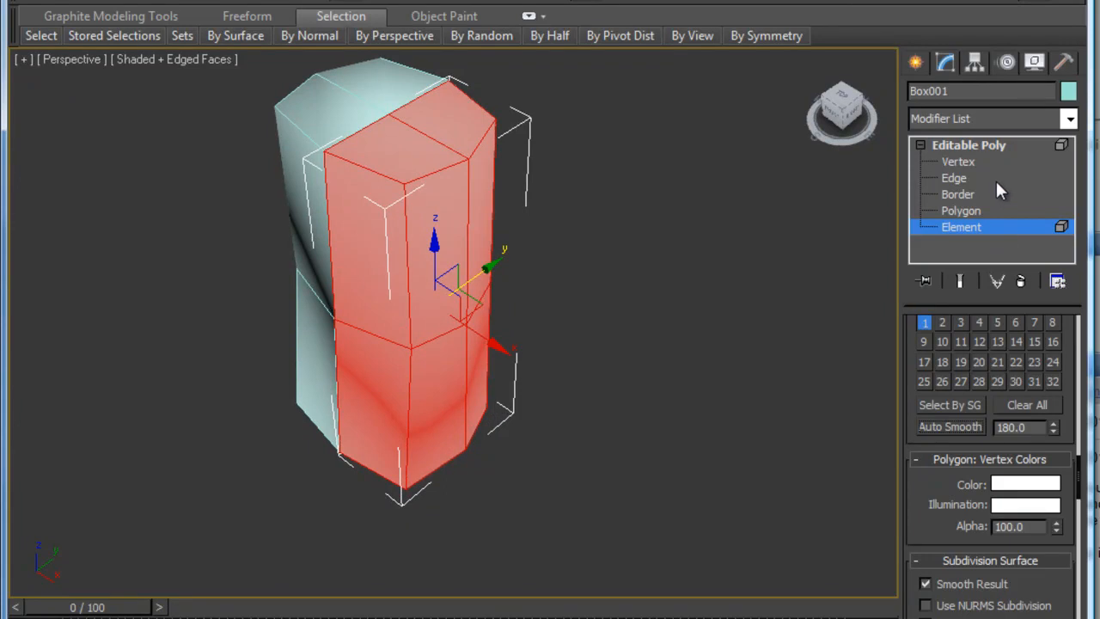
{"action": "middle_click_drag", "start_coordinate": [443, 387], "coordinate": [472, 420]}
{"action": "scroll", "coordinate": [914, 483], "scroll_direction": "up", "scroll_amount": 8}
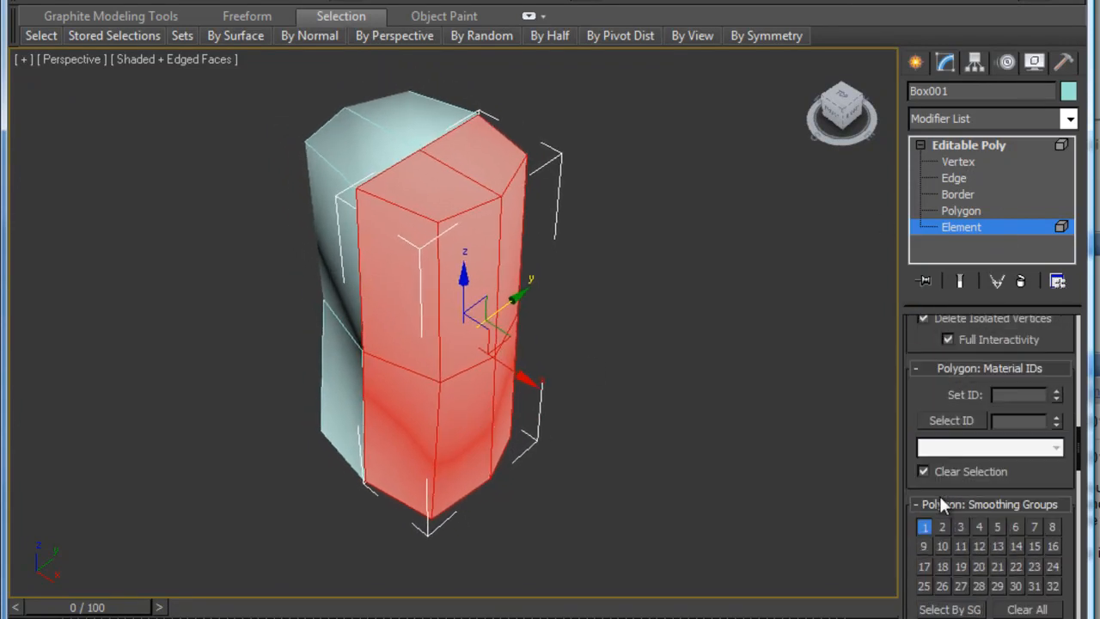
{"action": "scroll", "coordinate": [939, 496], "scroll_direction": "up", "scroll_amount": 3}
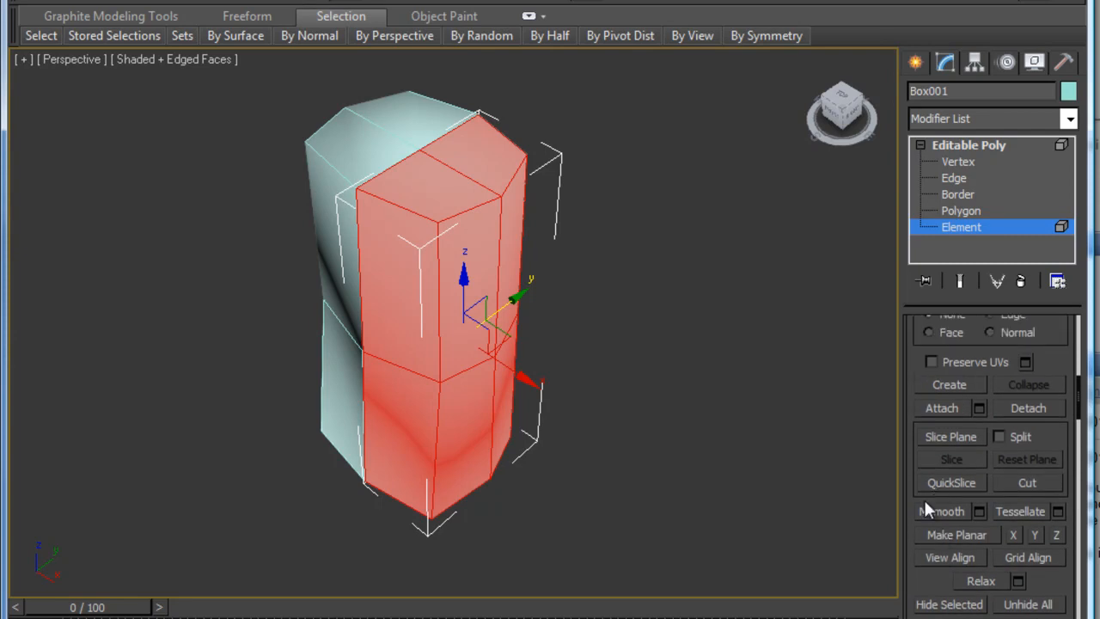
{"action": "key", "text": "1"}
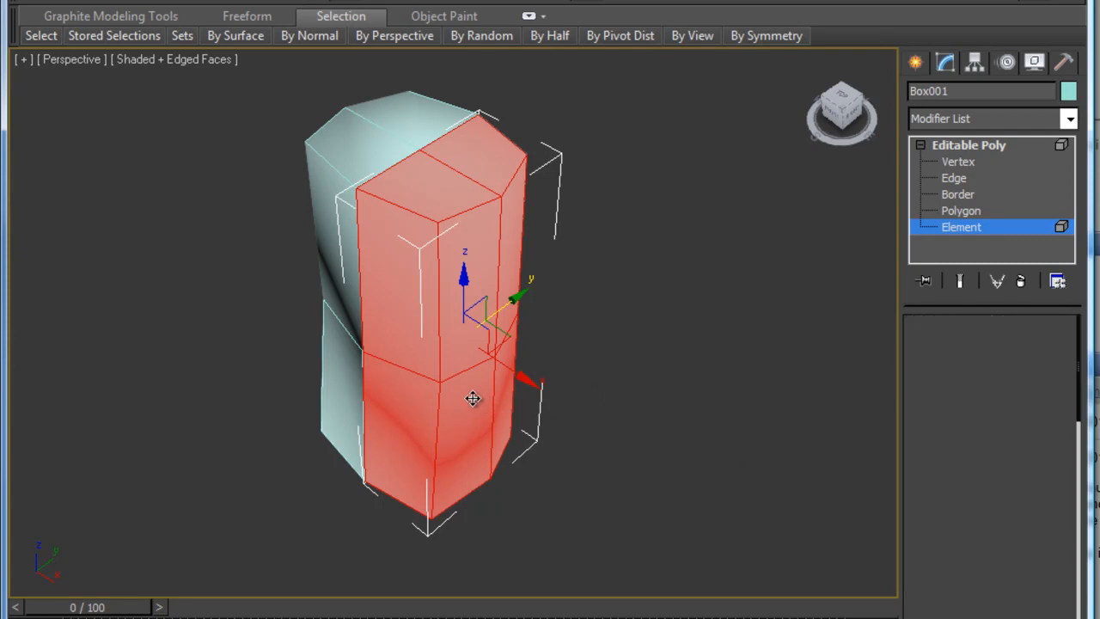
{"action": "middle_click_drag", "start_coordinate": [455, 405], "coordinate": [558, 317], "text": "alt"}
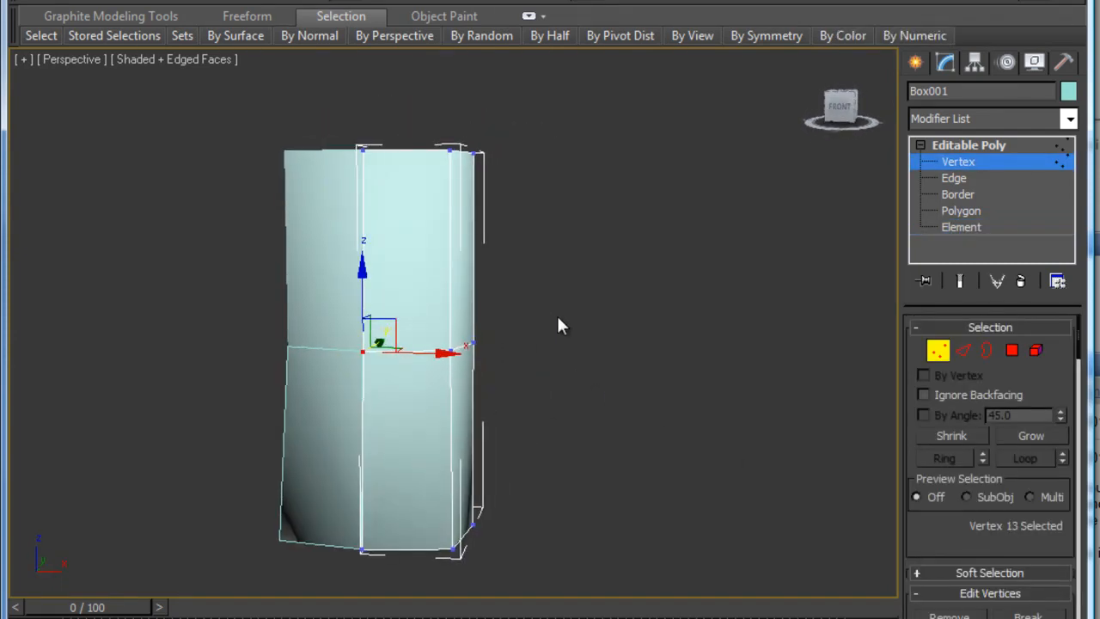
{"action": "left_click_drag", "start_coordinate": [412, 380], "coordinate": [412, 381]}
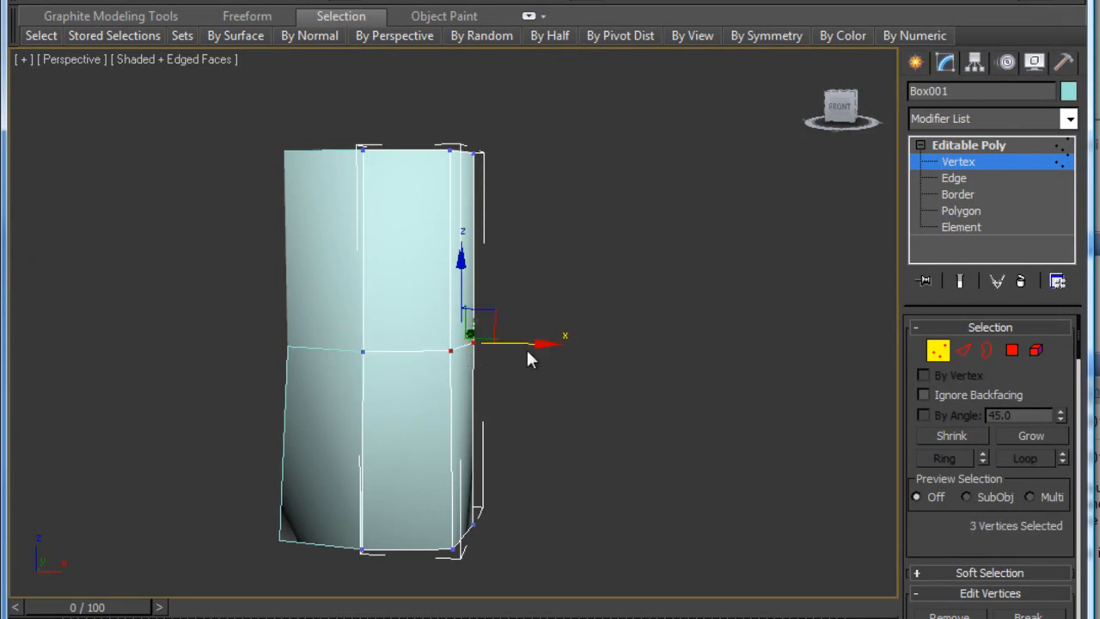
{"action": "left_click", "coordinate": [515, 354]}
{"action": "left_click_drag", "start_coordinate": [540, 304], "coordinate": [420, 389]}
{"action": "left_click_drag", "start_coordinate": [514, 343], "coordinate": [501, 343]}
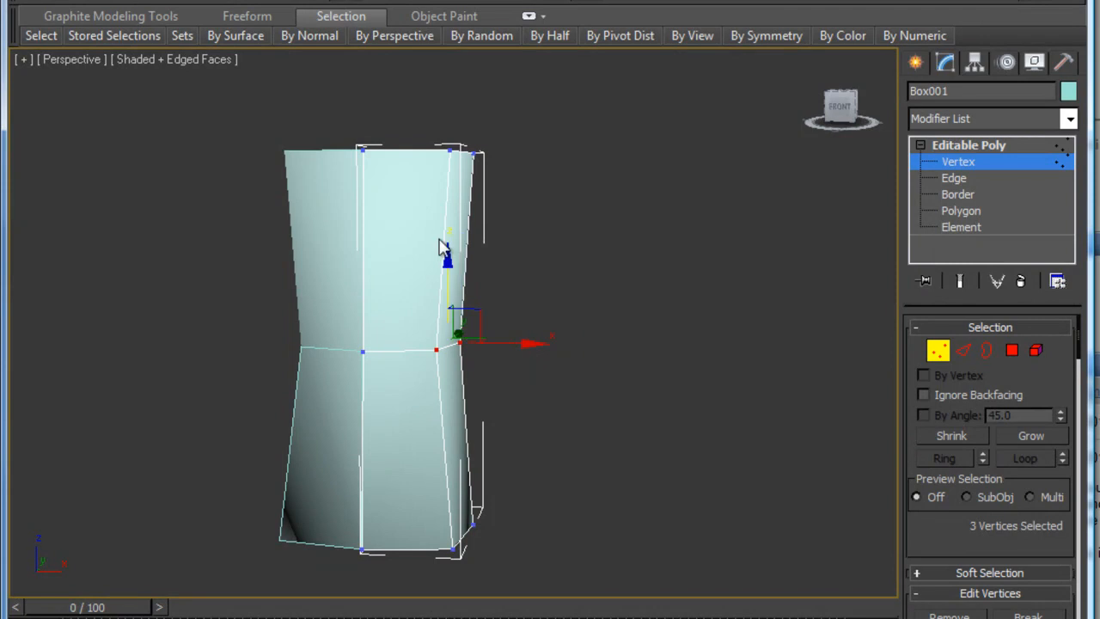
Raise the top centre vertices into a peak and move the three top outer side vertices outward to widen the shoulders
{"action": "middle_click_drag", "start_coordinate": [419, 462], "coordinate": [586, 486]}
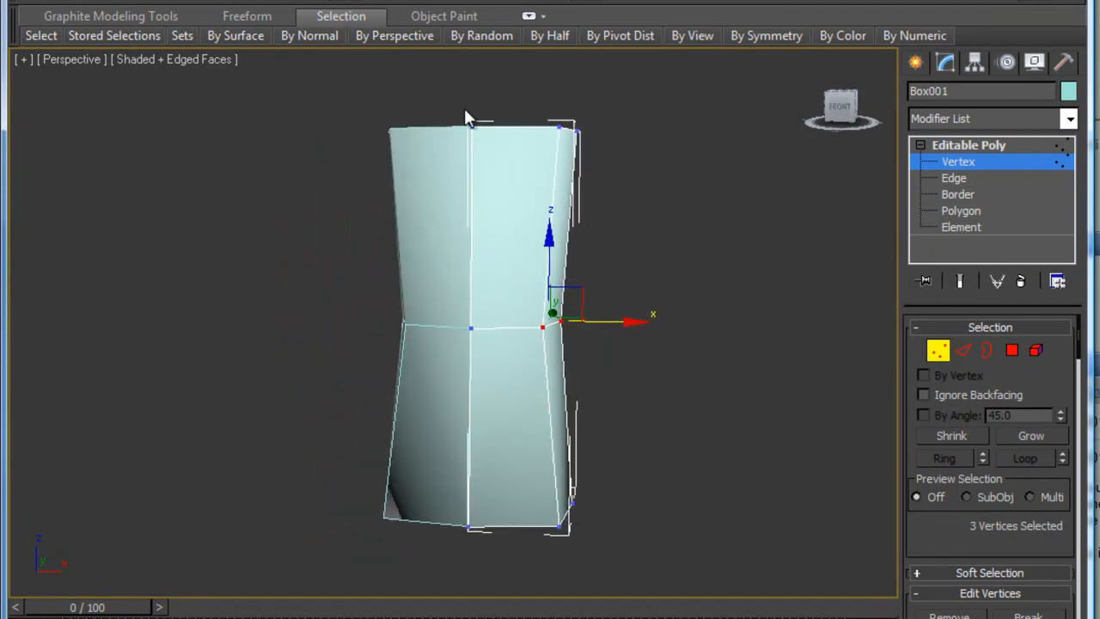
{"action": "middle_click_drag", "start_coordinate": [534, 214], "coordinate": [558, 234]}
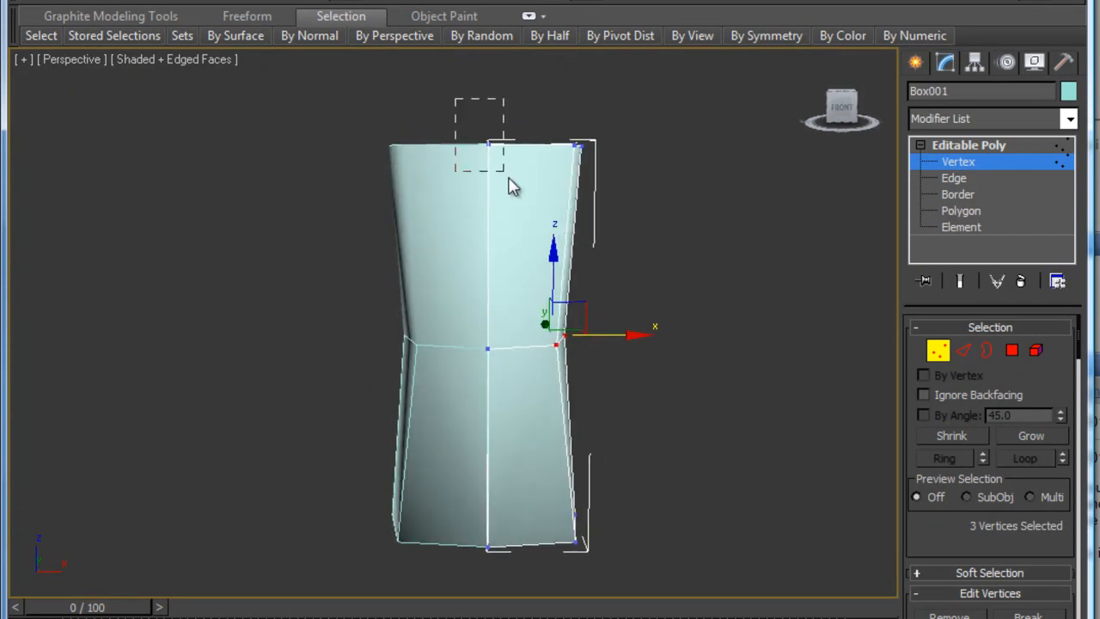
{"action": "left_click_drag", "start_coordinate": [503, 175], "coordinate": [501, 171]}
{"action": "left_click_drag", "start_coordinate": [486, 98], "coordinate": [484, 69]}
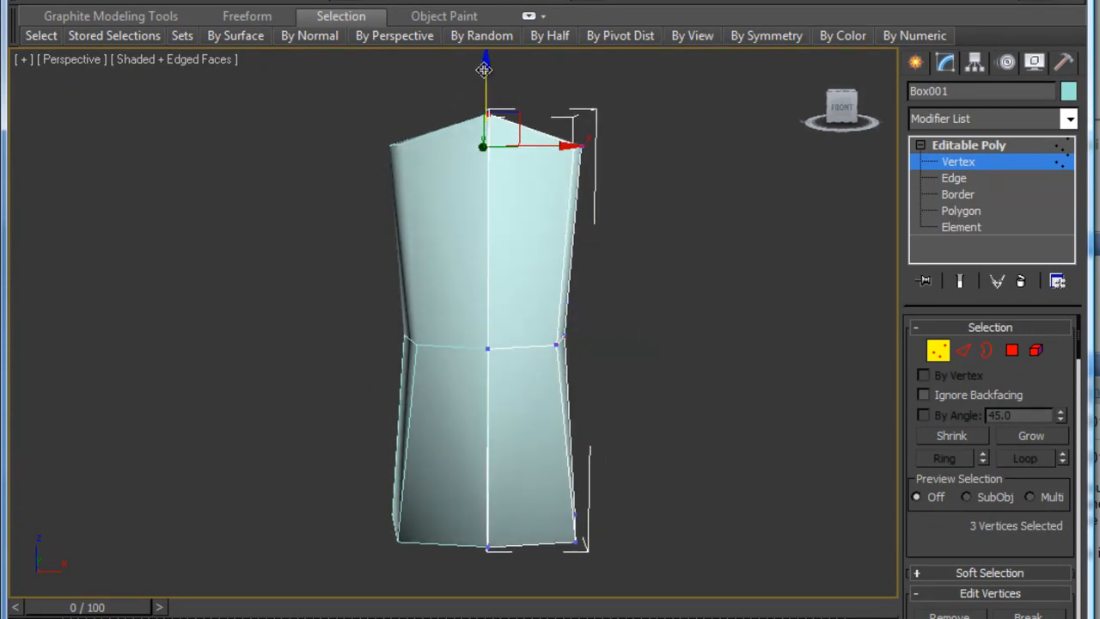
{"action": "left_click_drag", "start_coordinate": [541, 196], "coordinate": [543, 191]}
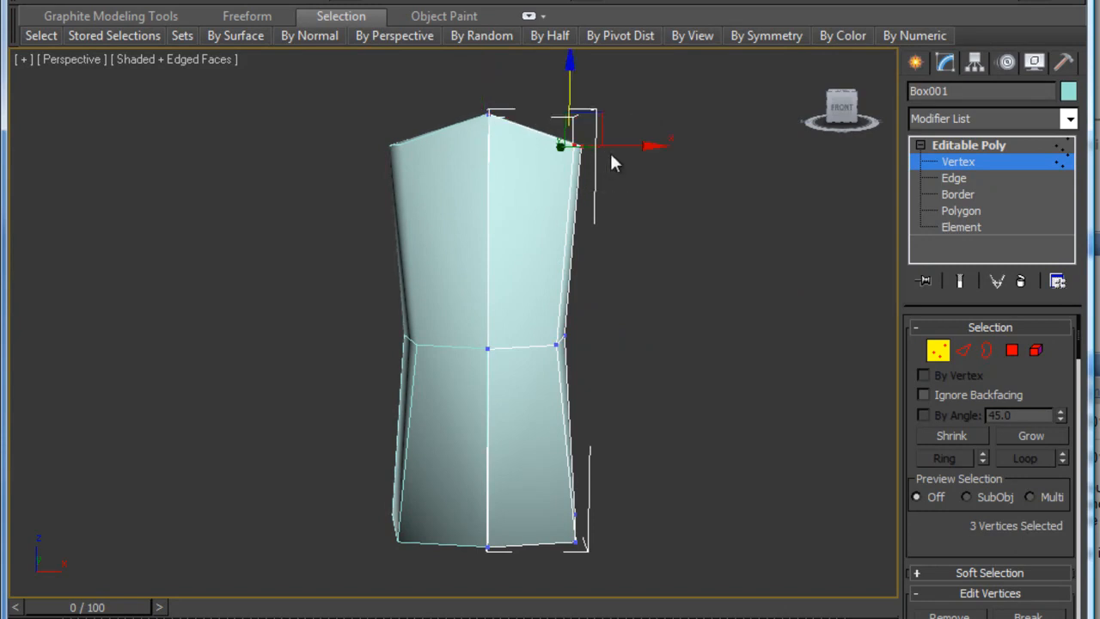
{"action": "left_click_drag", "start_coordinate": [623, 145], "coordinate": [651, 145]}
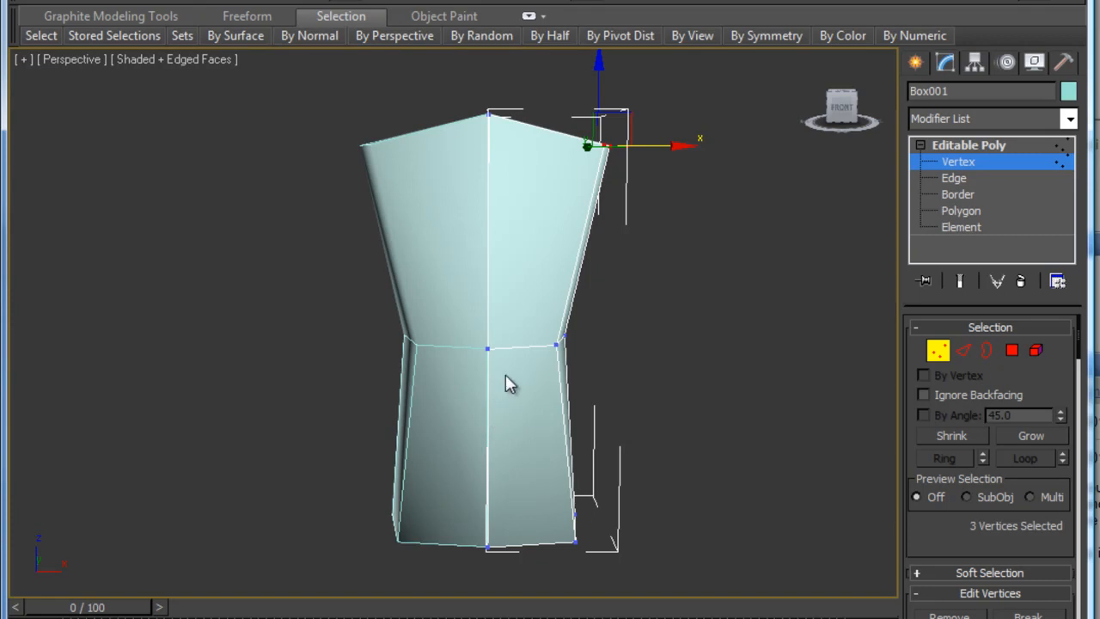
Raise the two vertices midway between front and back on the top from the side view to form a ridge
{"action": "middle_click_drag", "start_coordinate": [576, 318], "coordinate": [388, 304], "text": "alt"}
{"action": "left_click_drag", "start_coordinate": [587, 184], "coordinate": [585, 185]}
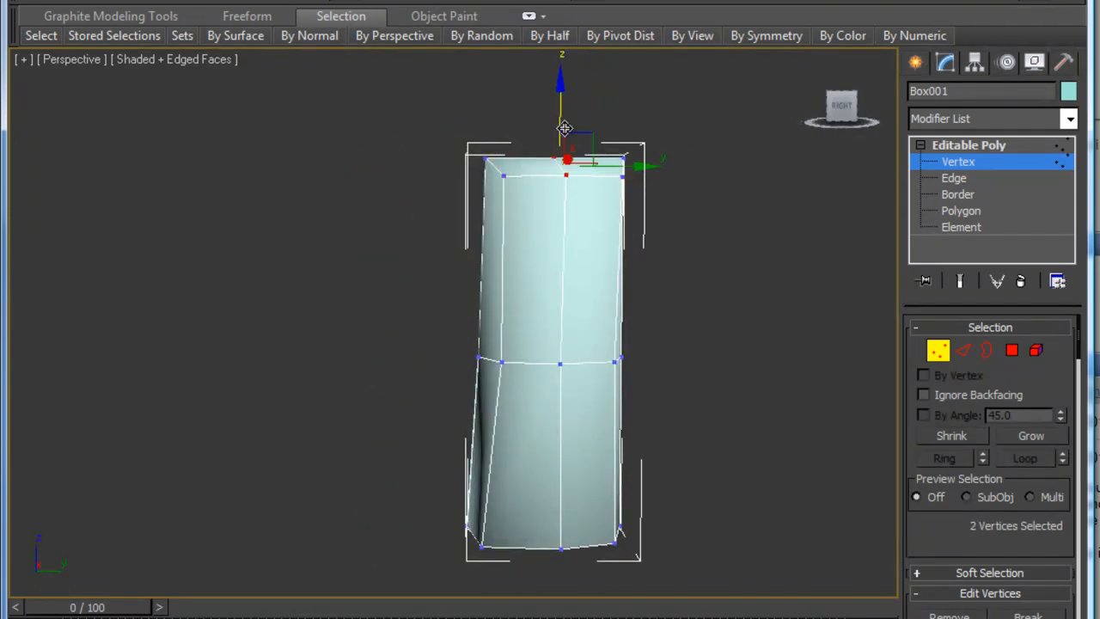
{"action": "left_click_drag", "start_coordinate": [559, 111], "coordinate": [554, 81]}
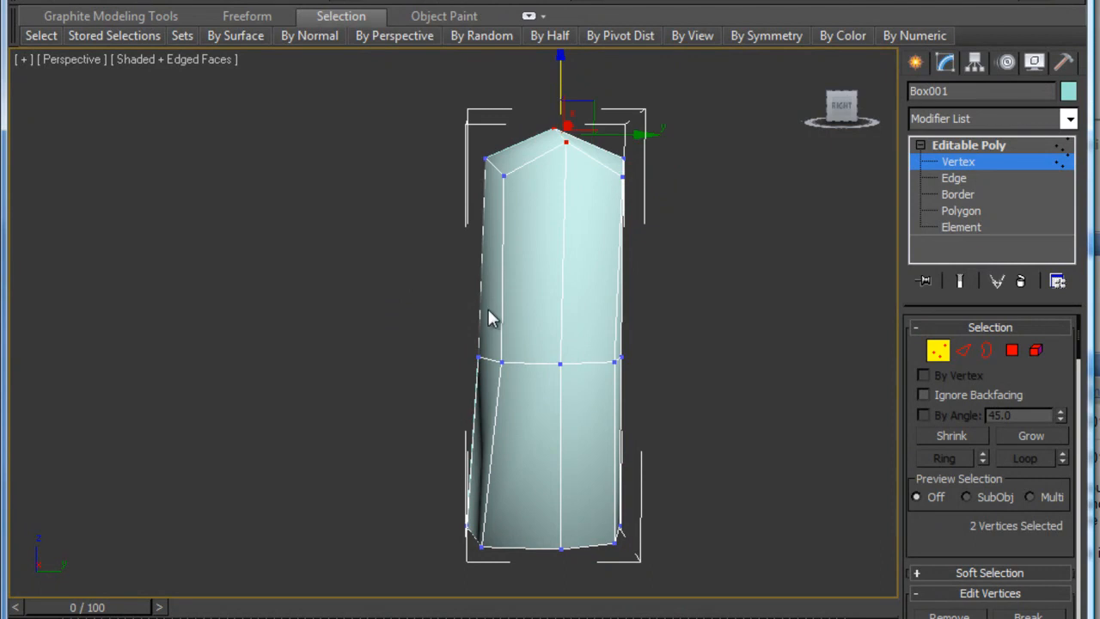
Cut a horizontal row of edges around the upper torso, midway between waist and shoulders, from front centre to back centre
{"action": "middle_click_drag", "start_coordinate": [488, 332], "coordinate": [666, 318], "text": "alt"}
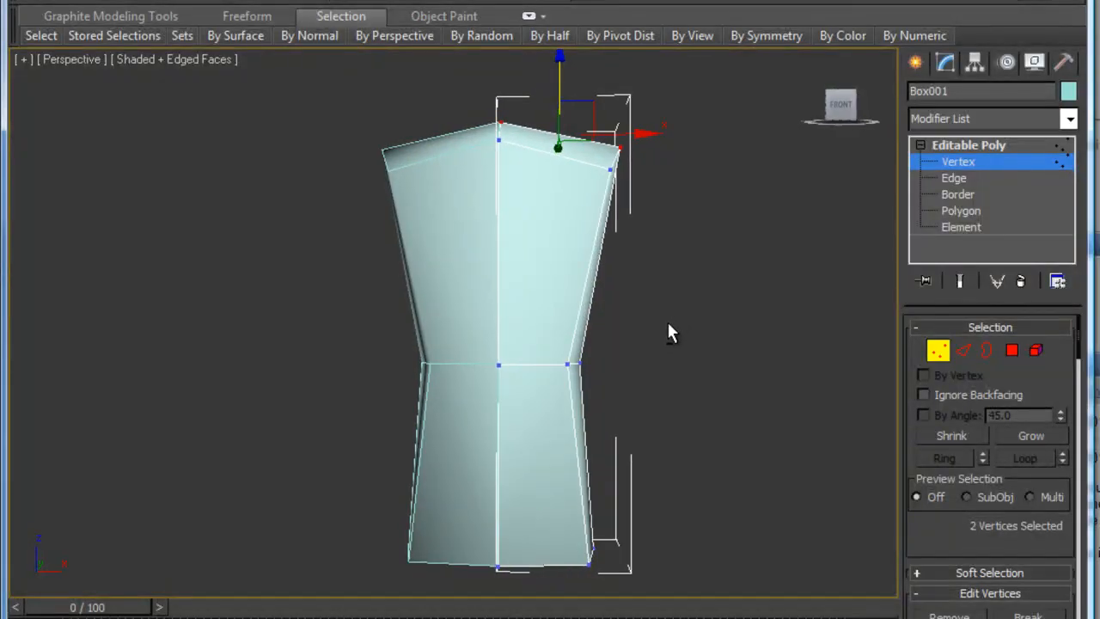
{"action": "right_click", "coordinate": [518, 270]}
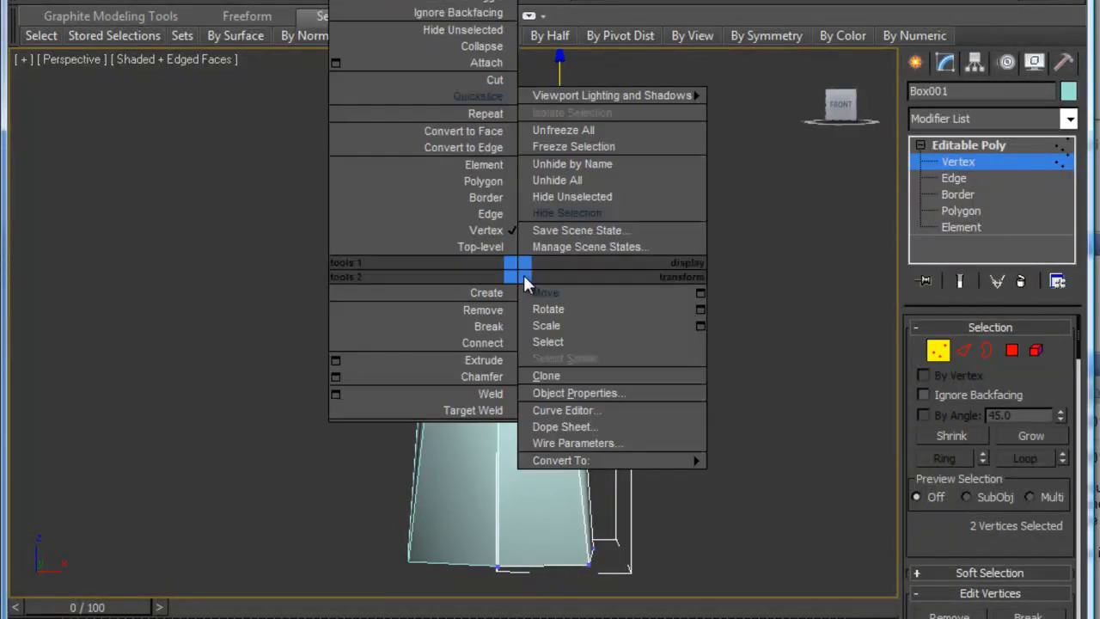
{"action": "left_click", "coordinate": [479, 75]}
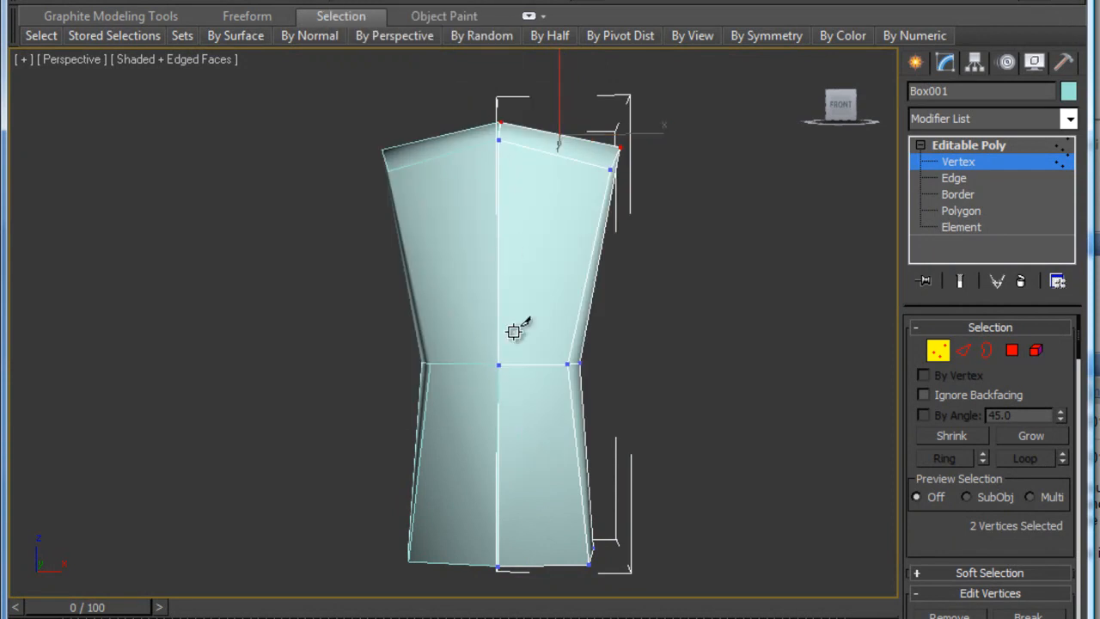
{"action": "left_click", "coordinate": [497, 245]}
{"action": "left_click", "coordinate": [590, 259]}
{"action": "middle_click_drag", "start_coordinate": [572, 203], "coordinate": [270, 270], "text": "alt"}
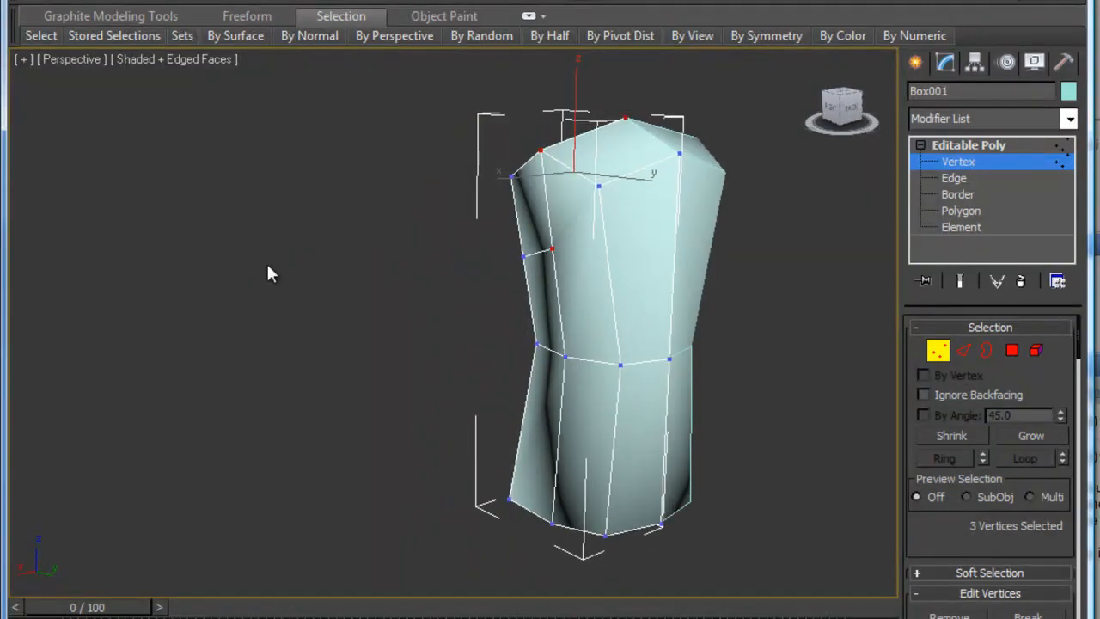
{"action": "left_click", "coordinate": [551, 248]}
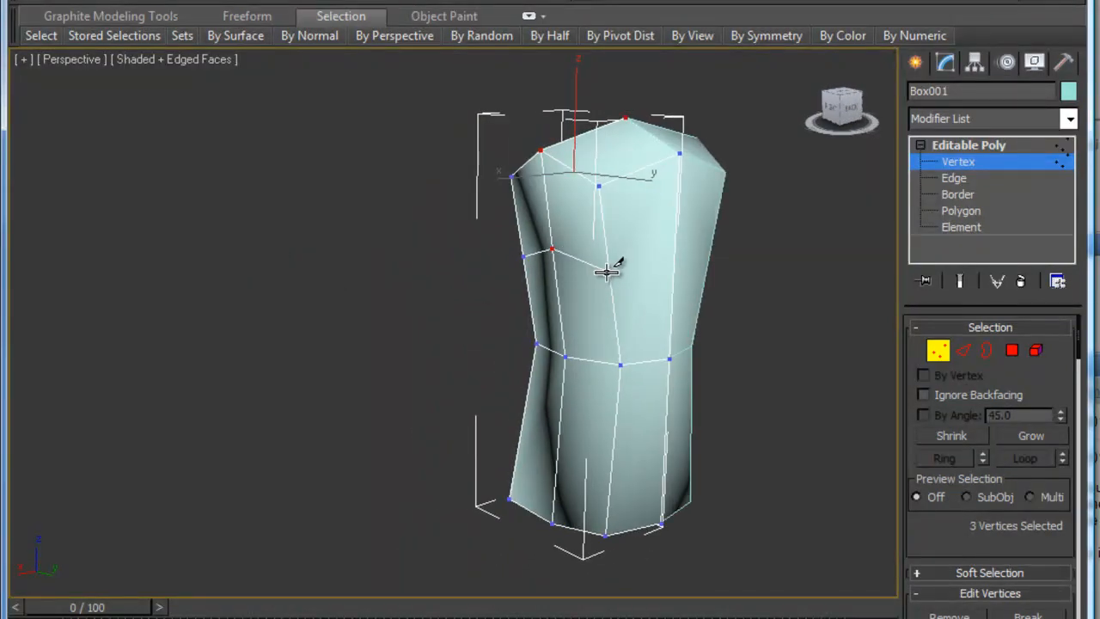
{"action": "left_click", "coordinate": [608, 270]}
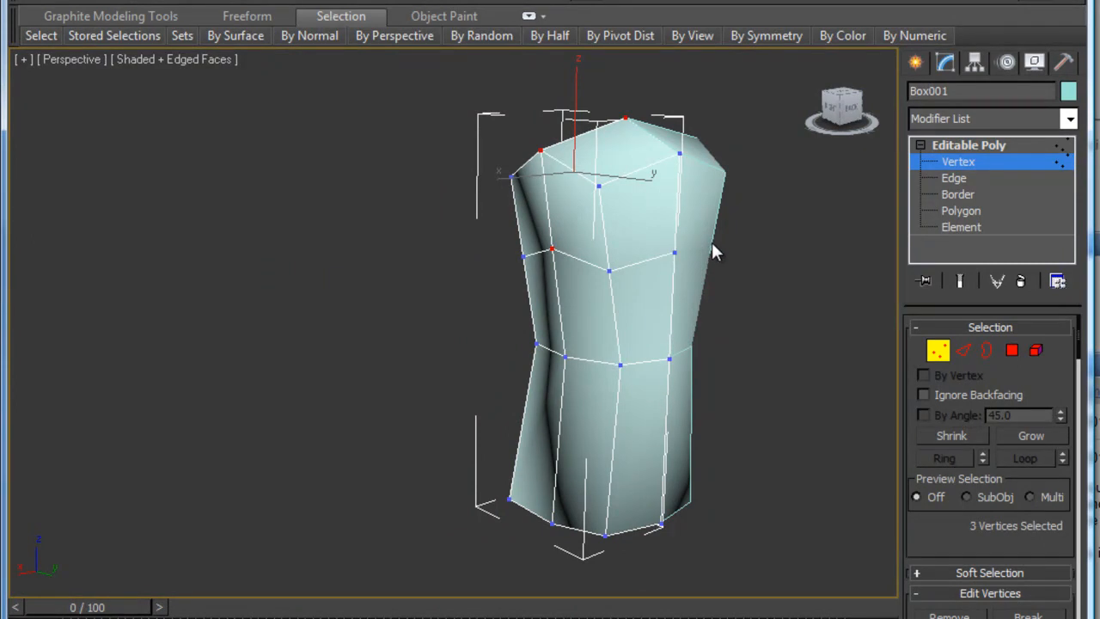
Raise the front and back outer vertices of the upper-torso edge row on the side of the body to form the armpit area
{"action": "middle_click_drag", "start_coordinate": [594, 270], "coordinate": [564, 258], "text": "alt"}
{"action": "key", "text": "w"}
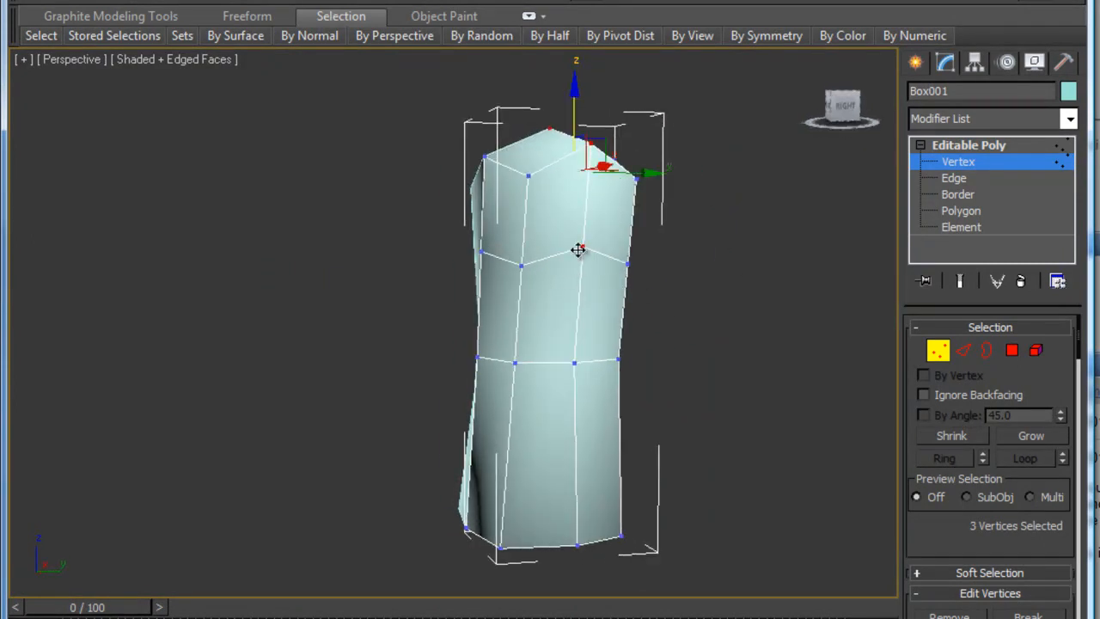
{"action": "left_click", "coordinate": [583, 240]}
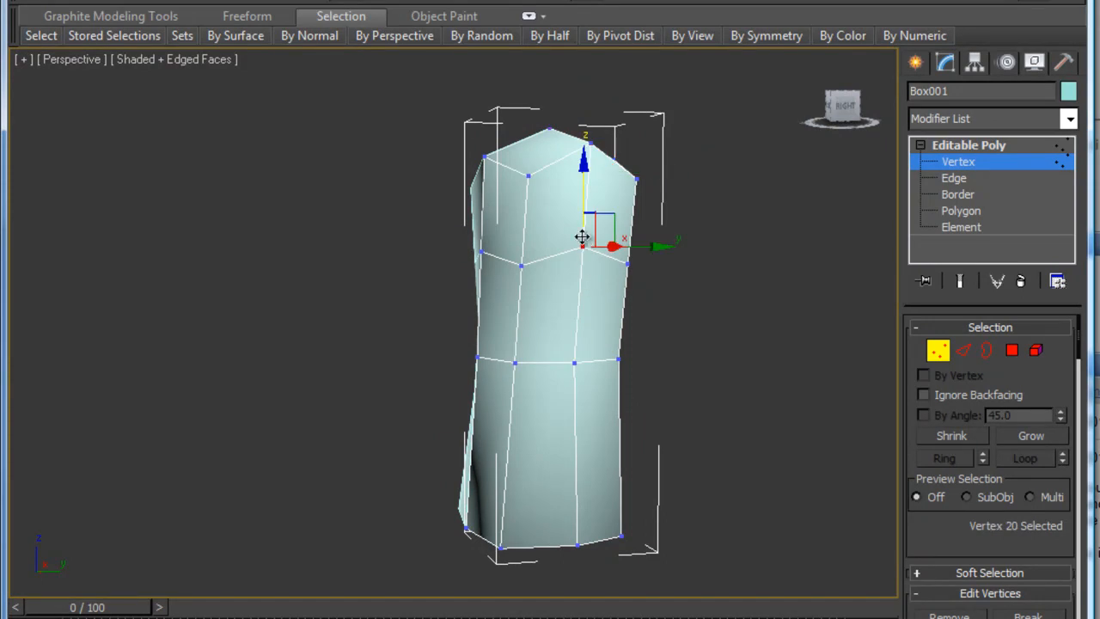
{"action": "left_click", "coordinate": [522, 259]}
{"action": "left_click_drag", "start_coordinate": [521, 214], "coordinate": [520, 174]}
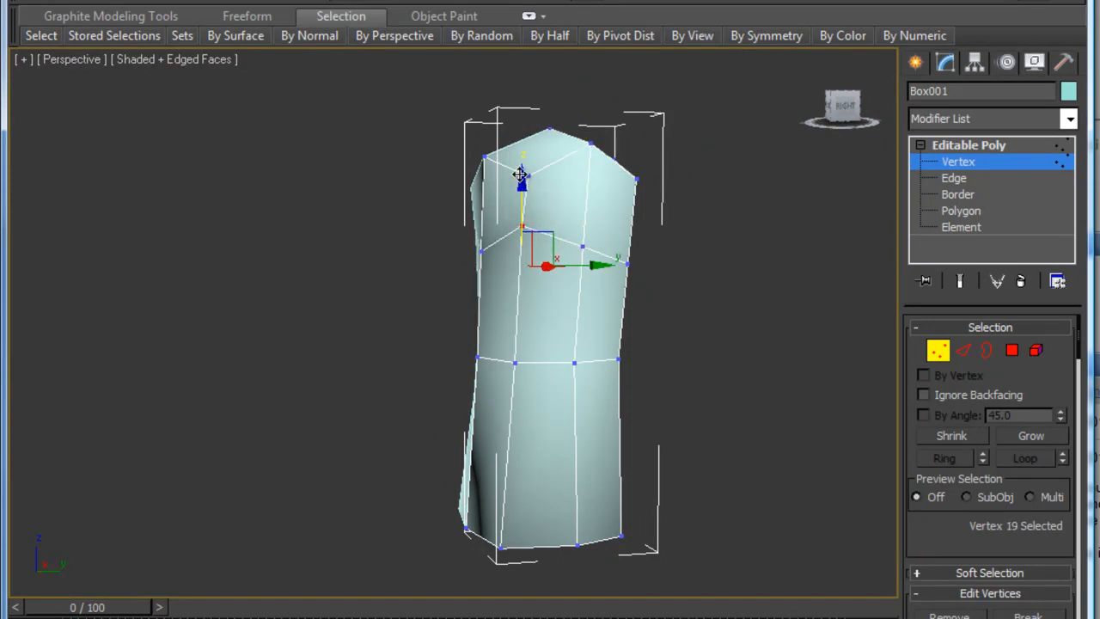
{"action": "left_click", "coordinate": [628, 264]}
{"action": "left_click_drag", "start_coordinate": [629, 213], "coordinate": [629, 164]}
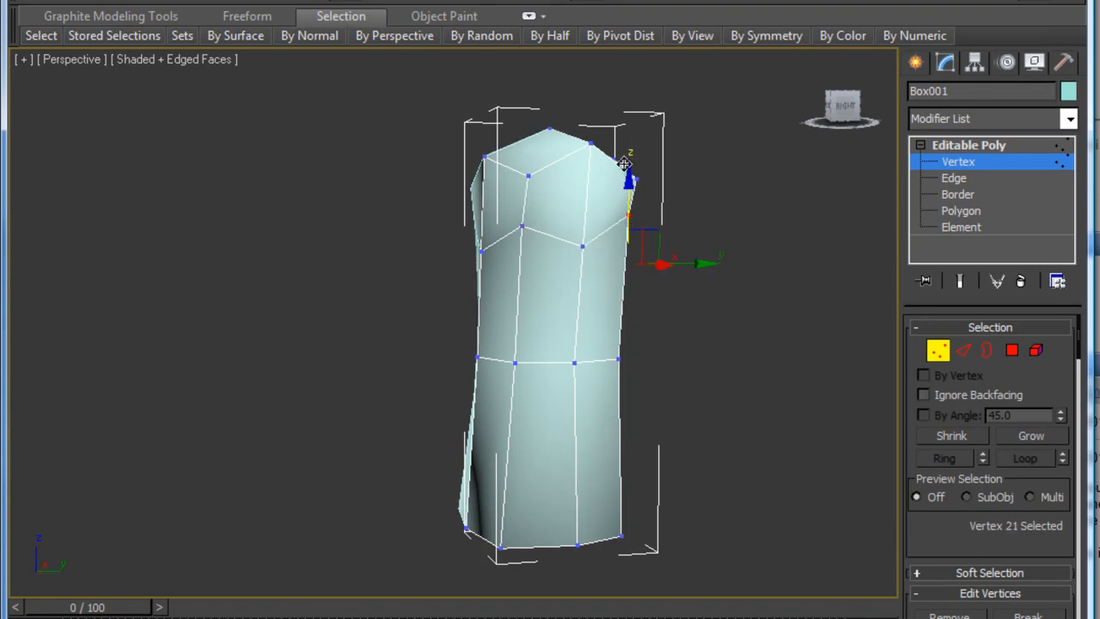
Lower the whole row of chest vertices slightly from the front view
{"action": "middle_click_drag", "start_coordinate": [538, 259], "coordinate": [666, 290], "text": "alt"}
{"action": "left_click", "coordinate": [638, 240]}
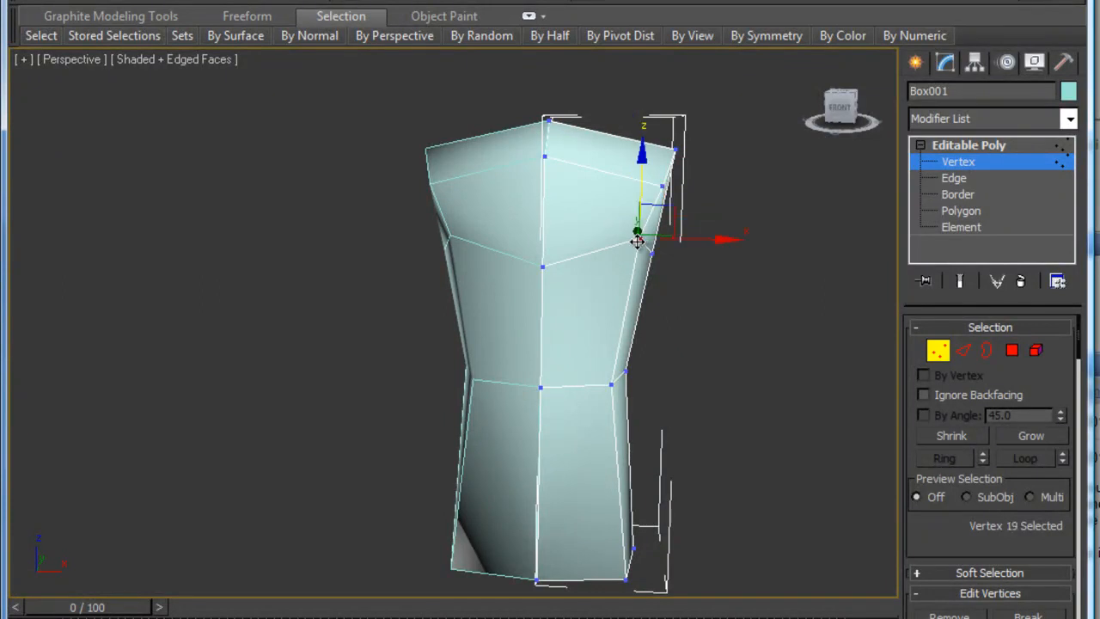
{"action": "left_click_drag", "start_coordinate": [523, 217], "coordinate": [704, 316]}
{"action": "left_click_drag", "start_coordinate": [594, 191], "coordinate": [594, 217]}
{"action": "left_click", "coordinate": [685, 358]}
Raise the front and back centre vertices of the waist row to just below the chest row
{"action": "middle_click_drag", "start_coordinate": [631, 369], "coordinate": [651, 346], "text": "alt"}
{"action": "left_click_drag", "start_coordinate": [522, 341], "coordinate": [583, 419]}
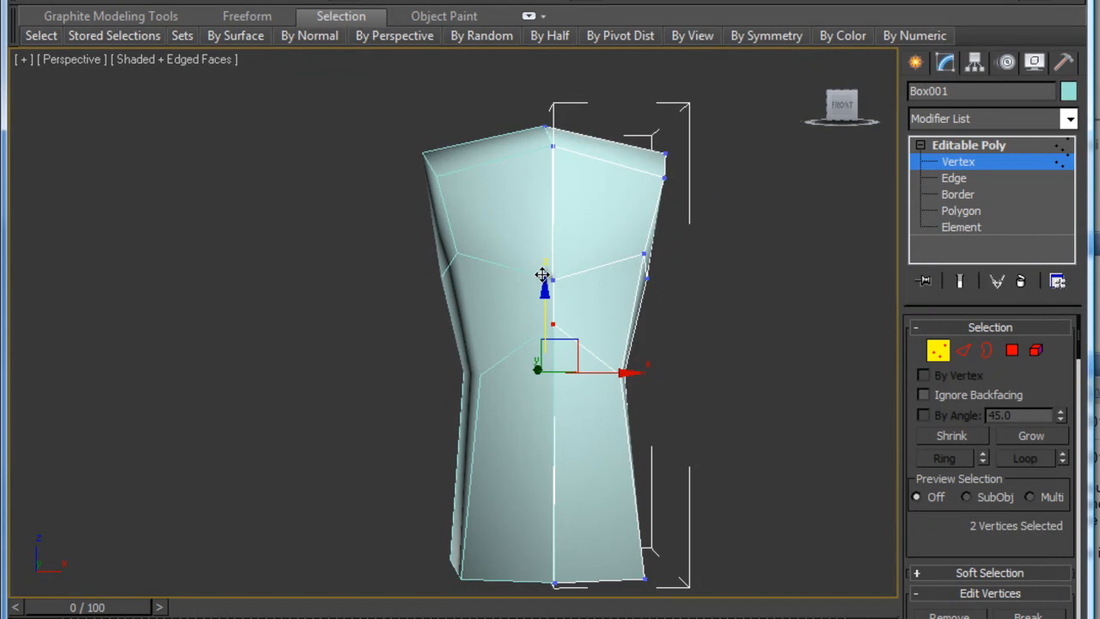
{"action": "middle_click_drag", "start_coordinate": [639, 292], "coordinate": [573, 311], "text": "alt"}
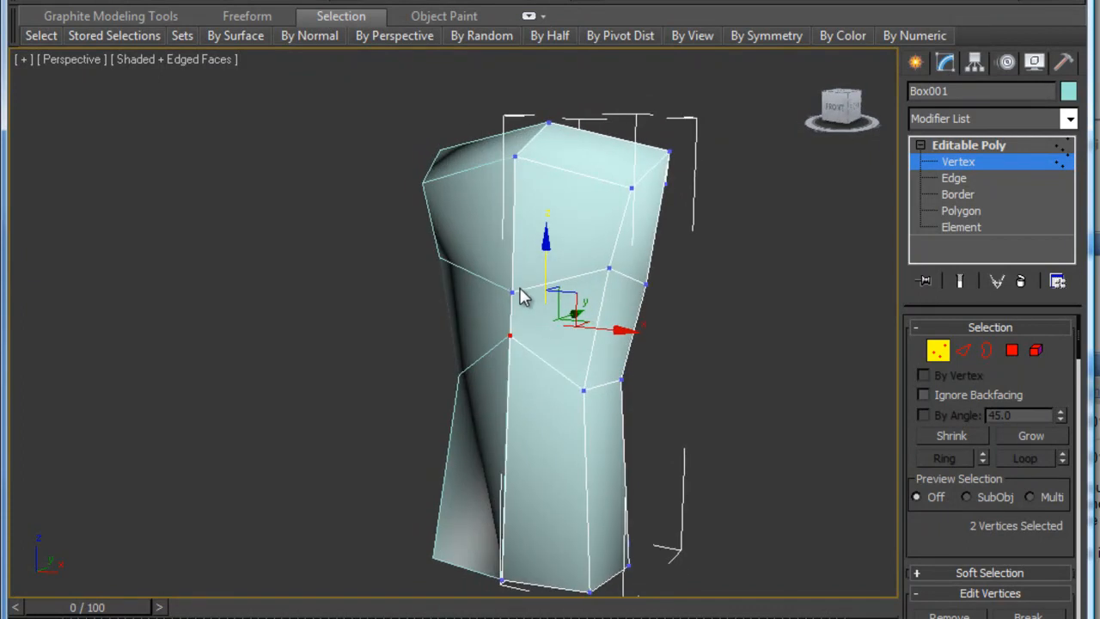
Select the ring of horizontal edges between the centre line and outer side, and connect them with one vertical edge loop
{"action": "key", "text": "2"}
{"action": "left_click", "coordinate": [590, 177]}
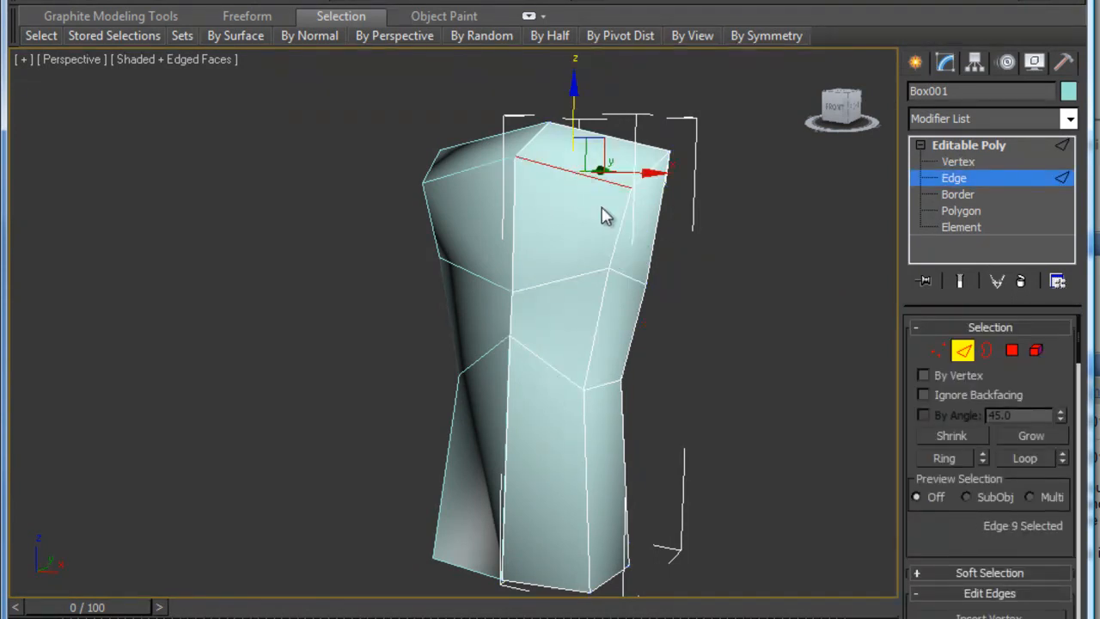
{"action": "key", "text": "alt+r"}
{"action": "middle_click_drag", "start_coordinate": [681, 359], "coordinate": [607, 381], "text": "alt"}
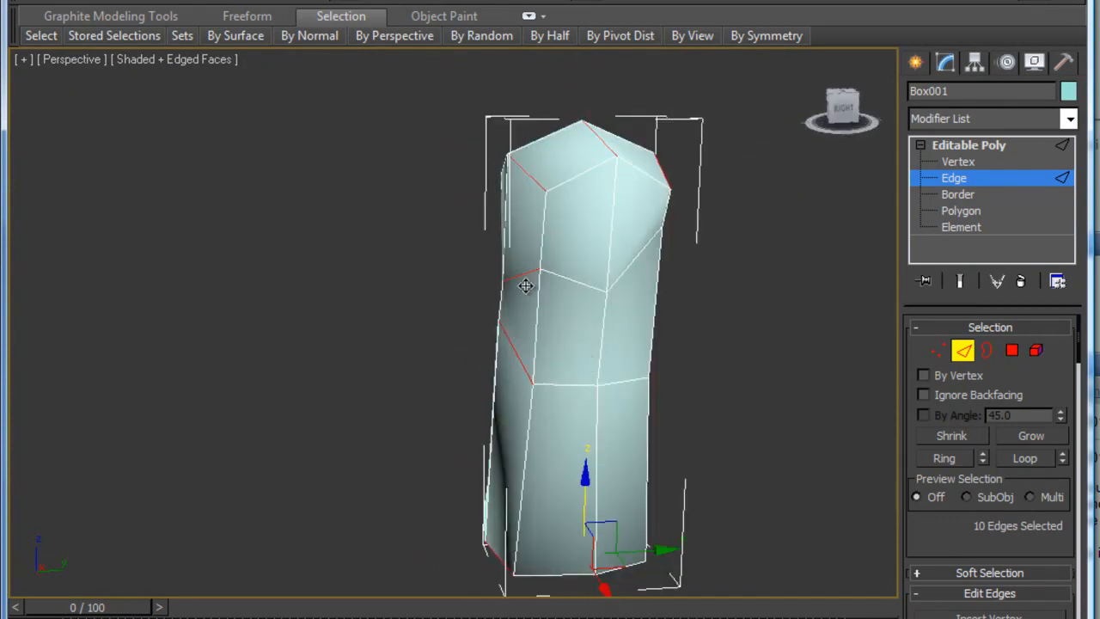
{"action": "right_click", "coordinate": [514, 268]}
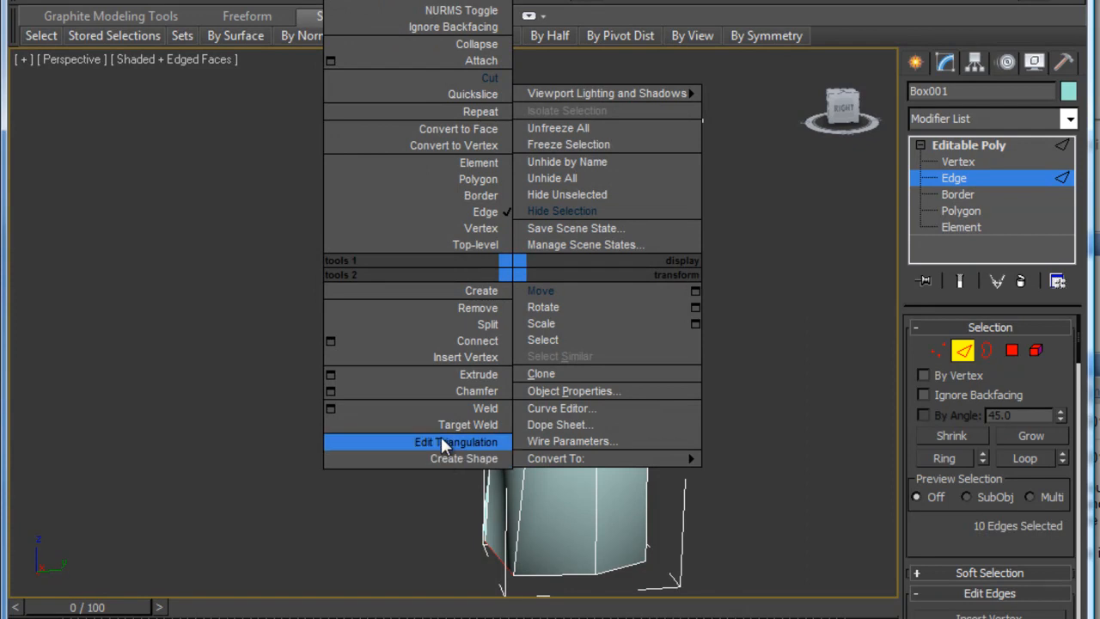
{"action": "left_click", "coordinate": [443, 346]}
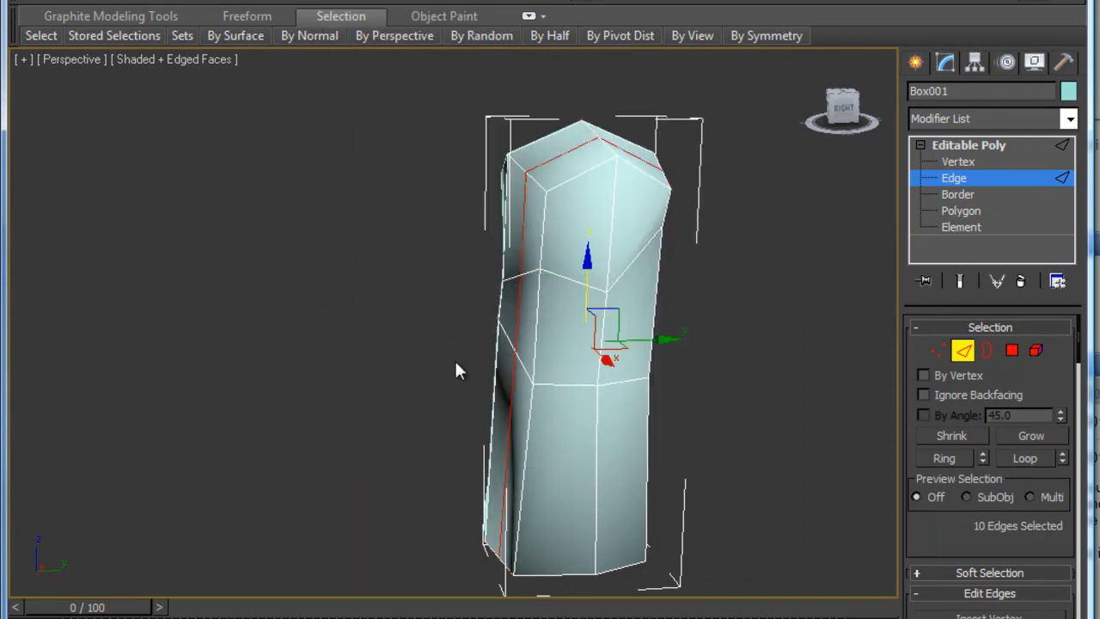
Lower the new loop's top vertices between the neck peak and shoulder at vertex level to shape the shoulder slope
{"action": "middle_click_drag", "start_coordinate": [462, 355], "coordinate": [631, 330], "text": "alt"}
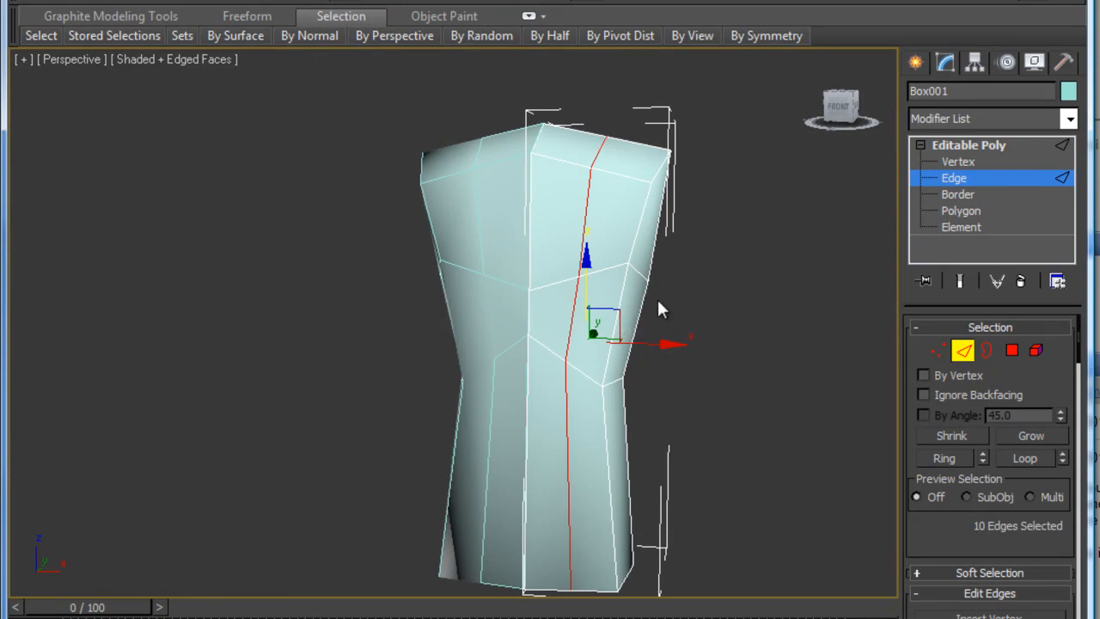
{"action": "key", "text": "1"}
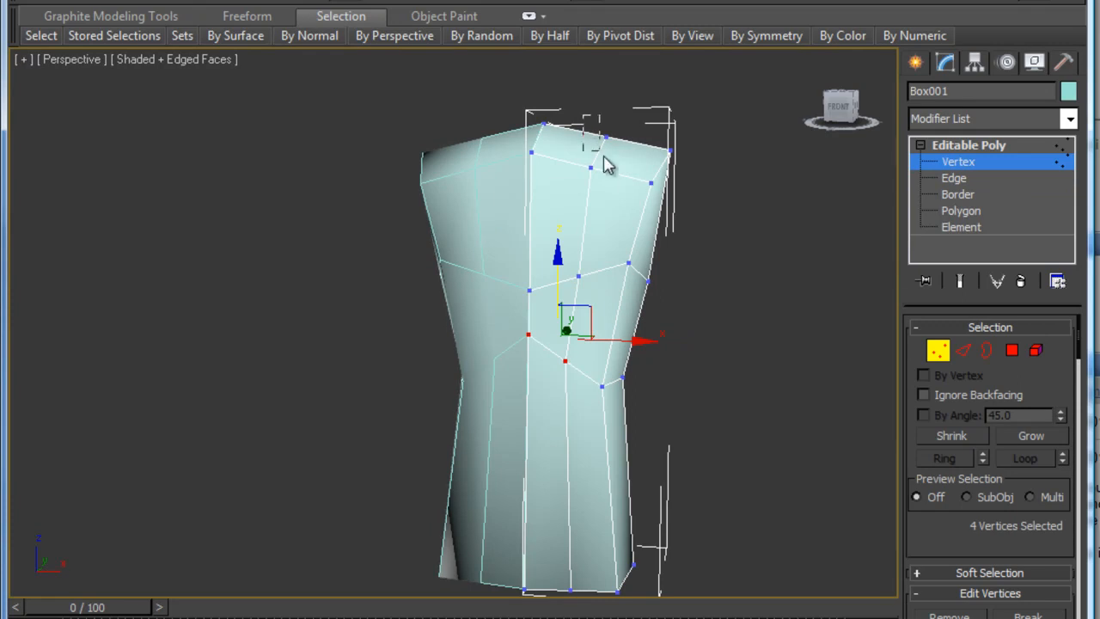
{"action": "left_click_drag", "start_coordinate": [627, 184], "coordinate": [584, 129]}
{"action": "middle_click_drag", "start_coordinate": [570, 215], "coordinate": [592, 169], "text": "alt"}
{"action": "left_click_drag", "start_coordinate": [600, 101], "coordinate": [601, 114]}
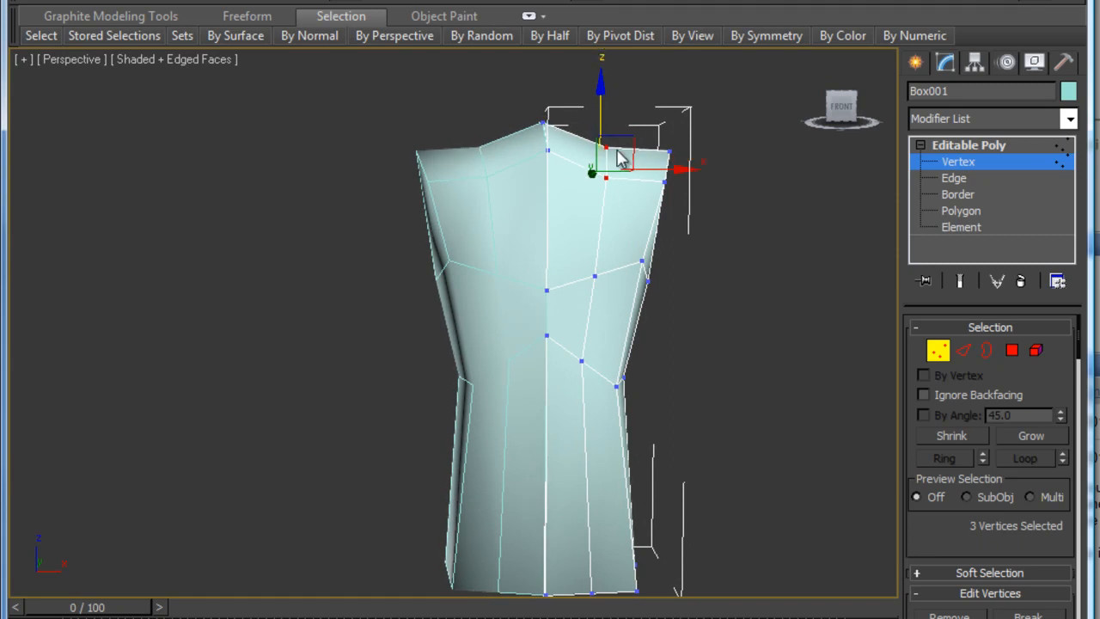
{"action": "left_click", "coordinate": [509, 94]}
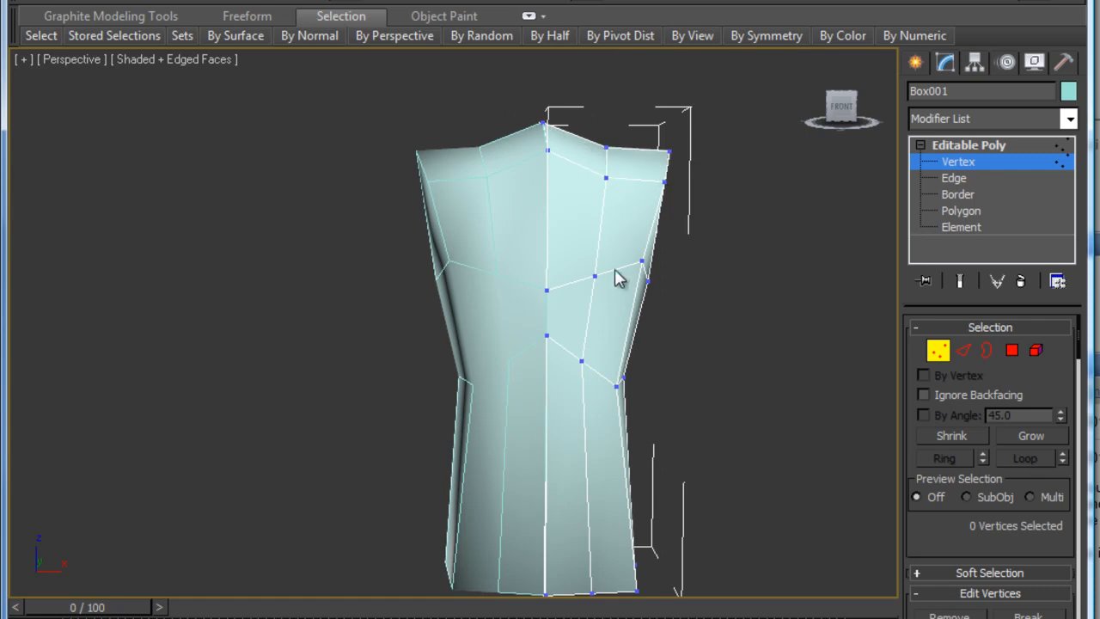
Lower the new loop's chest-row vertices on the front and back, and the back centre vertex of the same row
{"action": "left_click", "coordinate": [595, 277]}
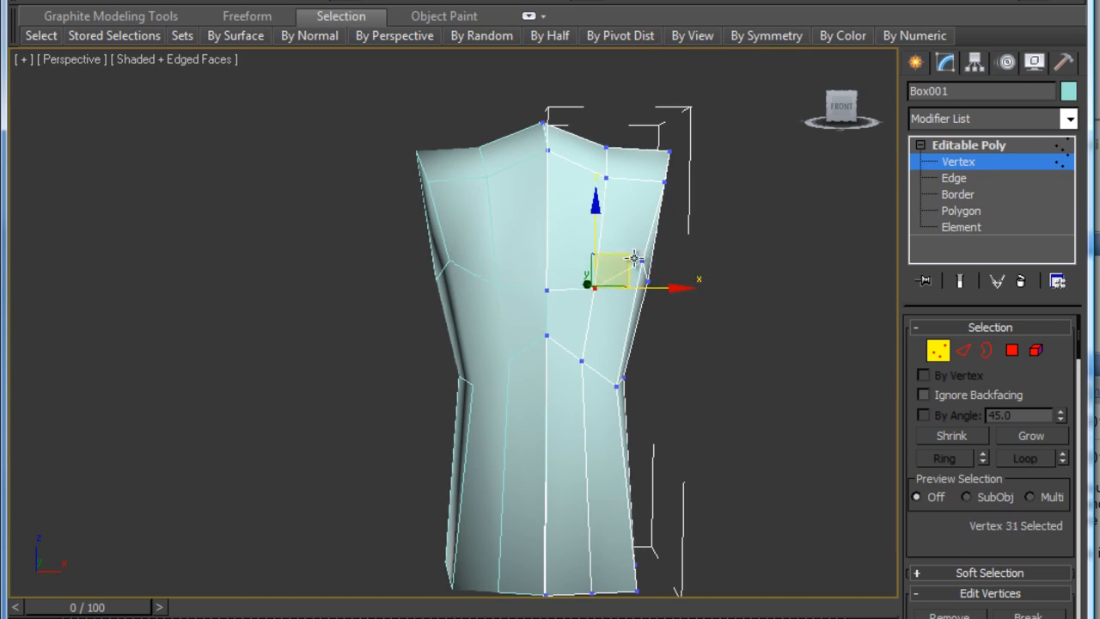
{"action": "middle_click_drag", "start_coordinate": [681, 266], "coordinate": [345, 284], "text": "alt"}
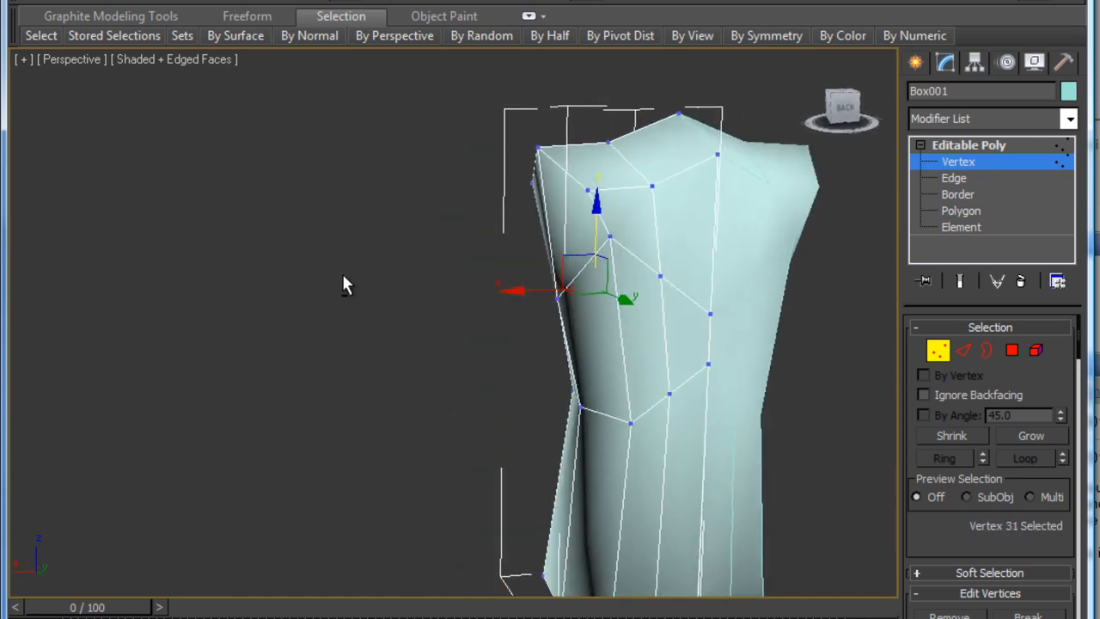
{"action": "left_click", "coordinate": [660, 277], "text": "ctrl"}
{"action": "left_click_drag", "start_coordinate": [657, 222], "coordinate": [726, 312]}
{"action": "left_click_drag", "start_coordinate": [713, 256], "coordinate": [715, 273]}
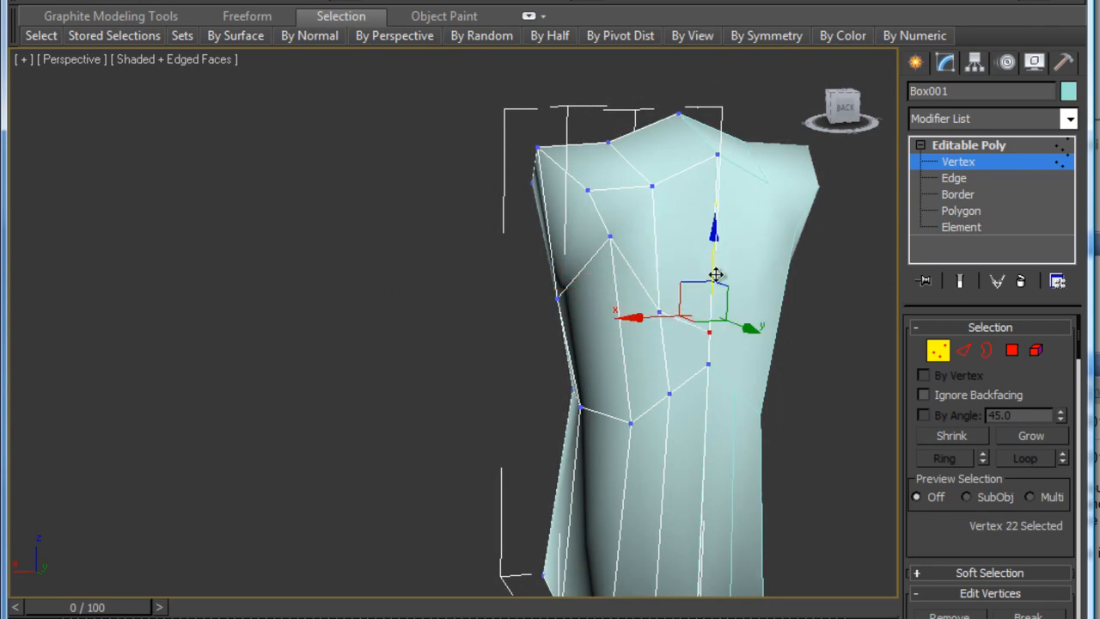
Raise the outer bottom vertices, and by a smaller amount the bottom vertices beside the centre, to taper the torso's base into a V
{"action": "middle_click_drag", "start_coordinate": [447, 294], "coordinate": [503, 136], "text": "alt"}
{"action": "middle_click_drag", "start_coordinate": [448, 330], "coordinate": [654, 442], "text": "alt"}
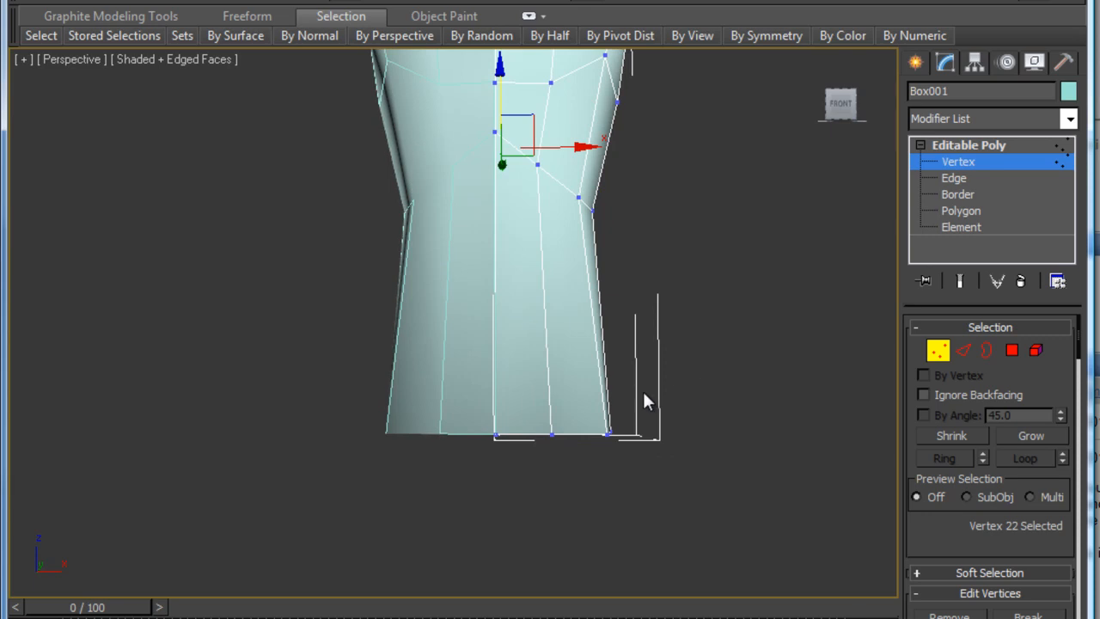
{"action": "left_click_drag", "start_coordinate": [599, 456], "coordinate": [582, 462]}
{"action": "left_click_drag", "start_coordinate": [608, 378], "coordinate": [610, 296]}
{"action": "left_click_drag", "start_coordinate": [551, 449], "coordinate": [543, 441]}
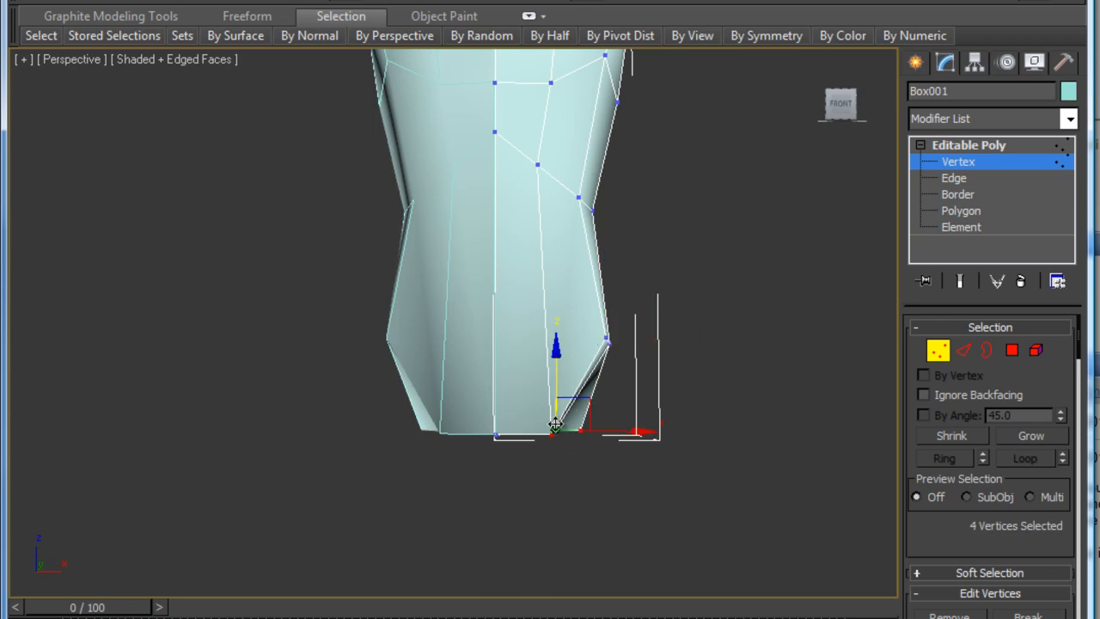
{"action": "left_click_drag", "start_coordinate": [552, 376], "coordinate": [553, 340]}
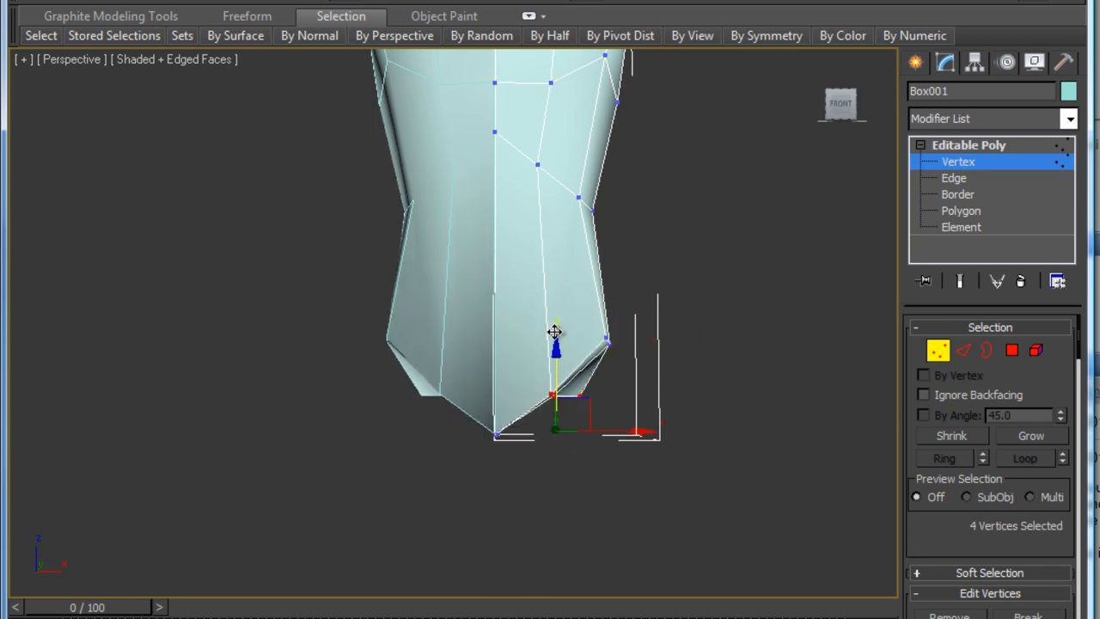
Raise the outer back vertex of the torso's base to match the front, and the middle side vertex higher to form the hip arch
{"action": "middle_click_drag", "start_coordinate": [616, 369], "coordinate": [439, 415], "text": "alt"}
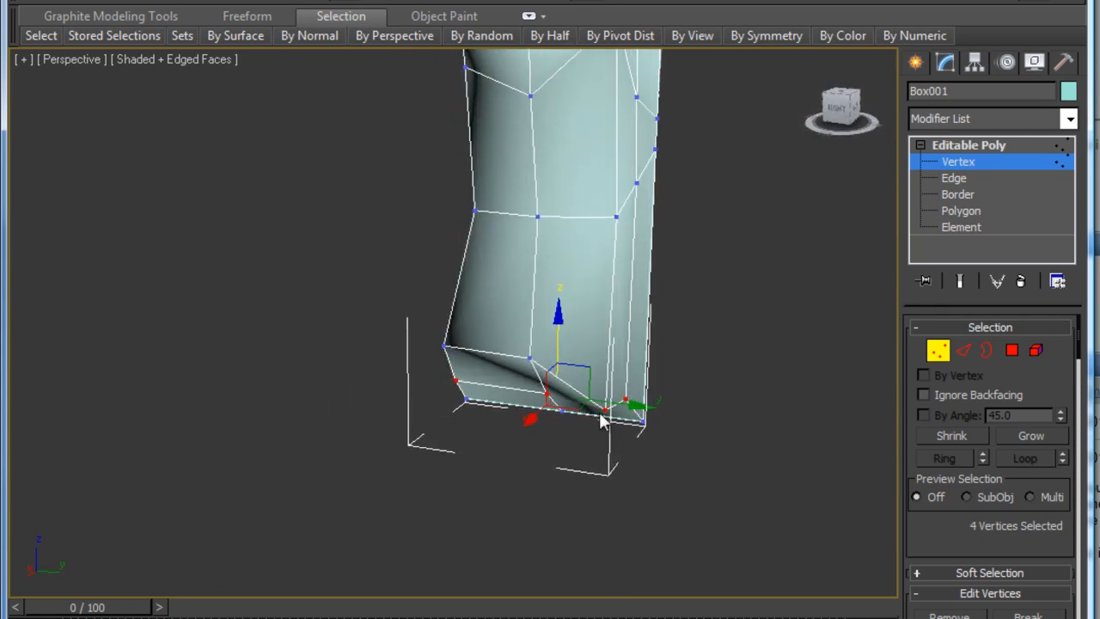
{"action": "left_click", "coordinate": [607, 376]}
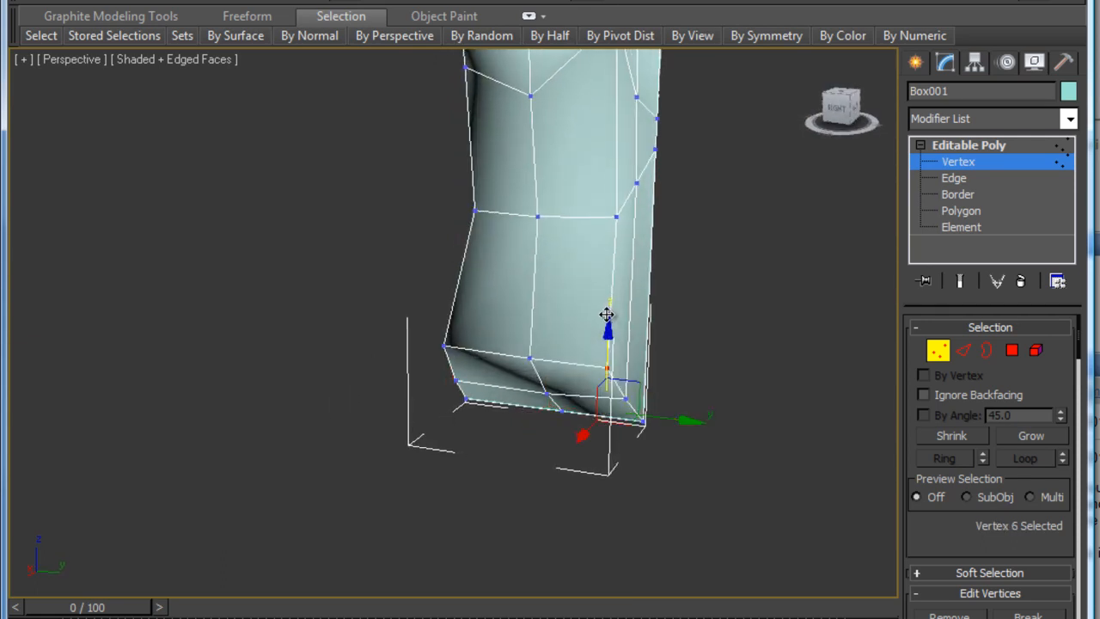
{"action": "middle_click_drag", "start_coordinate": [410, 311], "coordinate": [468, 264], "text": "alt"}
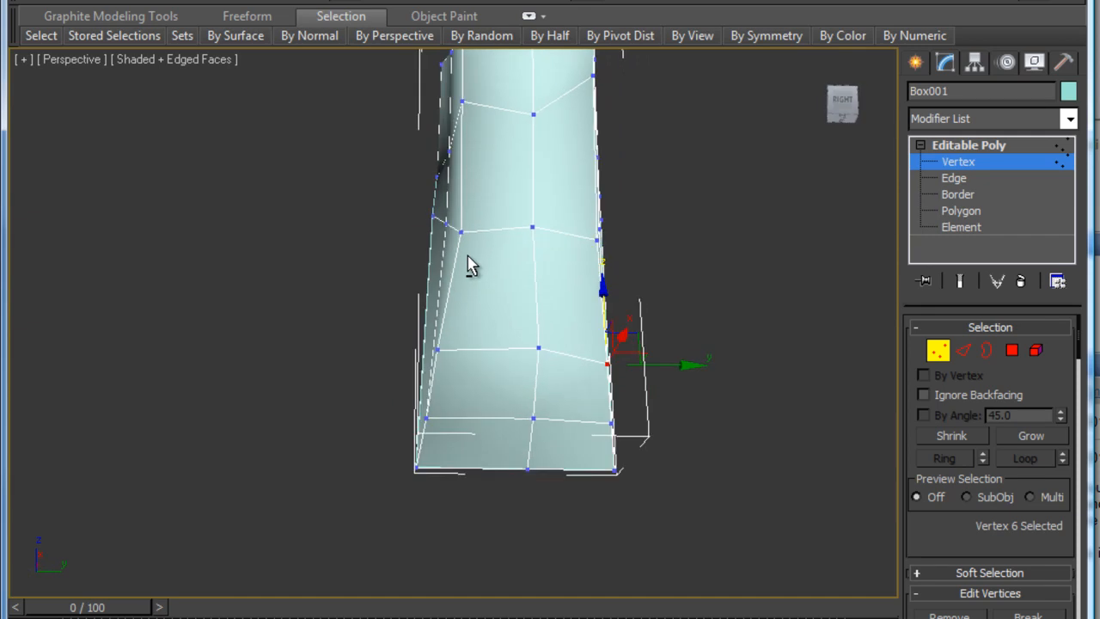
{"action": "left_click", "coordinate": [538, 348]}
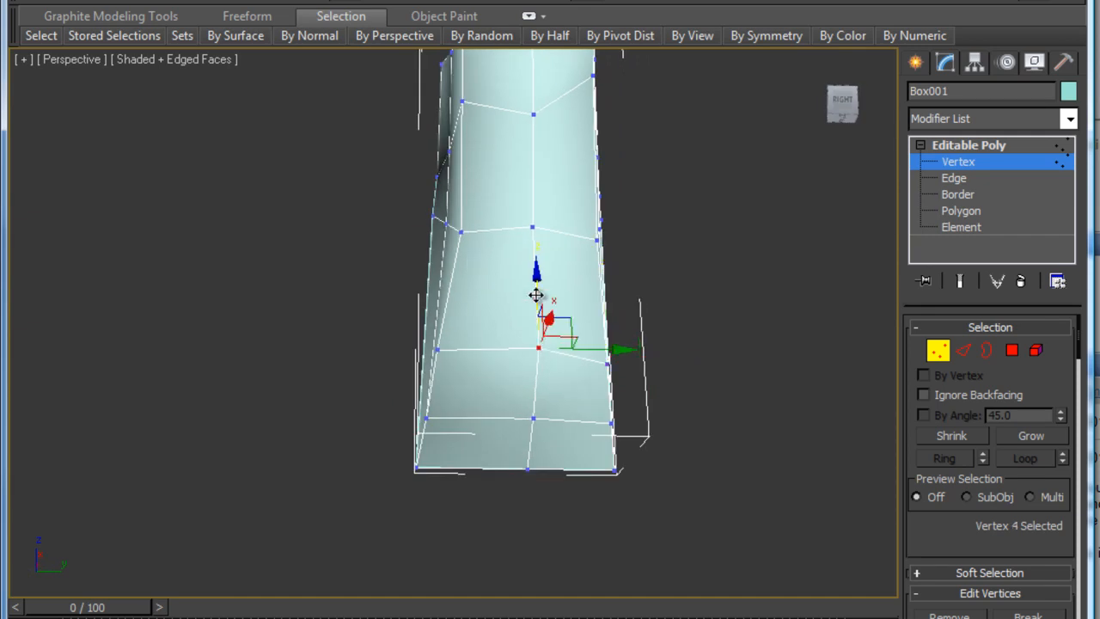
{"action": "left_click_drag", "start_coordinate": [538, 298], "coordinate": [538, 266]}
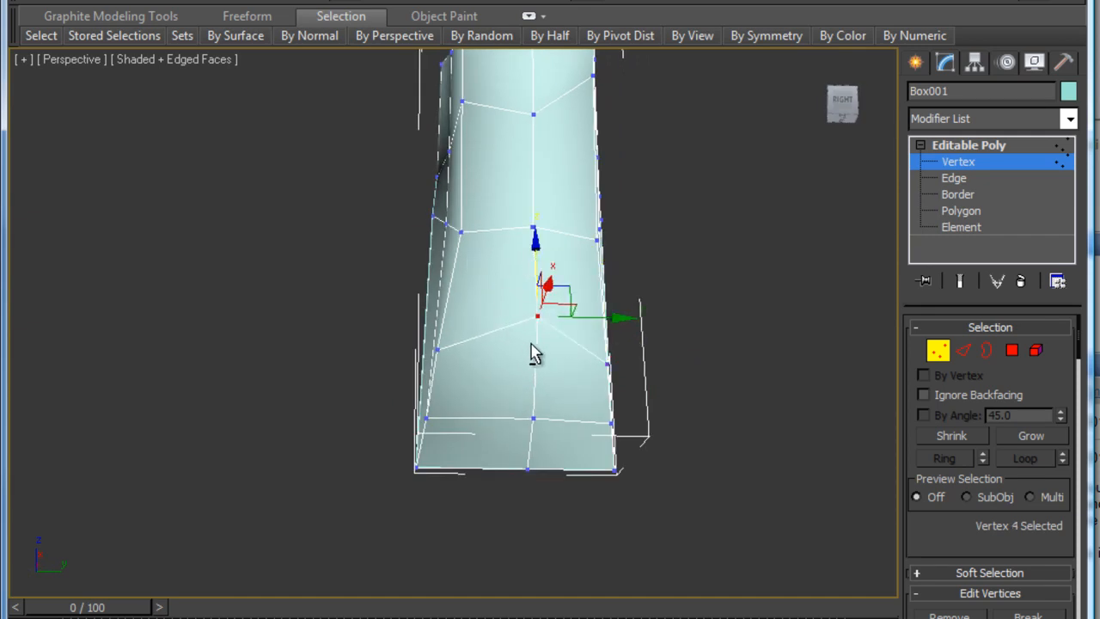
{"action": "middle_click_drag", "start_coordinate": [507, 330], "coordinate": [688, 380], "text": "alt"}
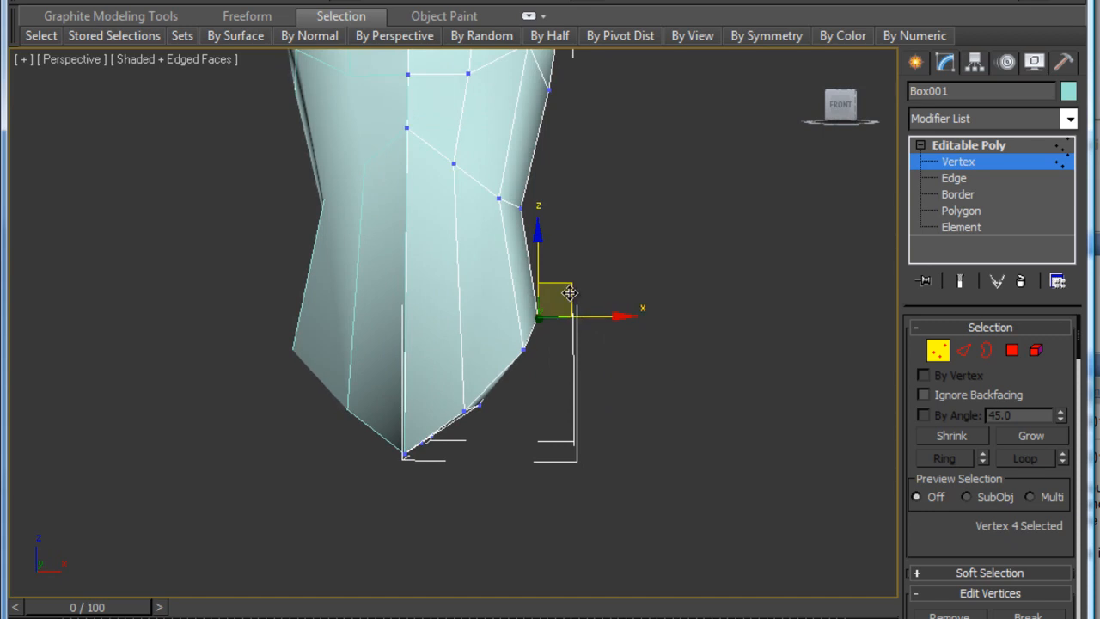
Cut a new edge line across the front just above the chest row, from the centre line outward and up beside the arm area to the shoulder top
{"action": "middle_click_drag", "start_coordinate": [474, 202], "coordinate": [483, 361]}
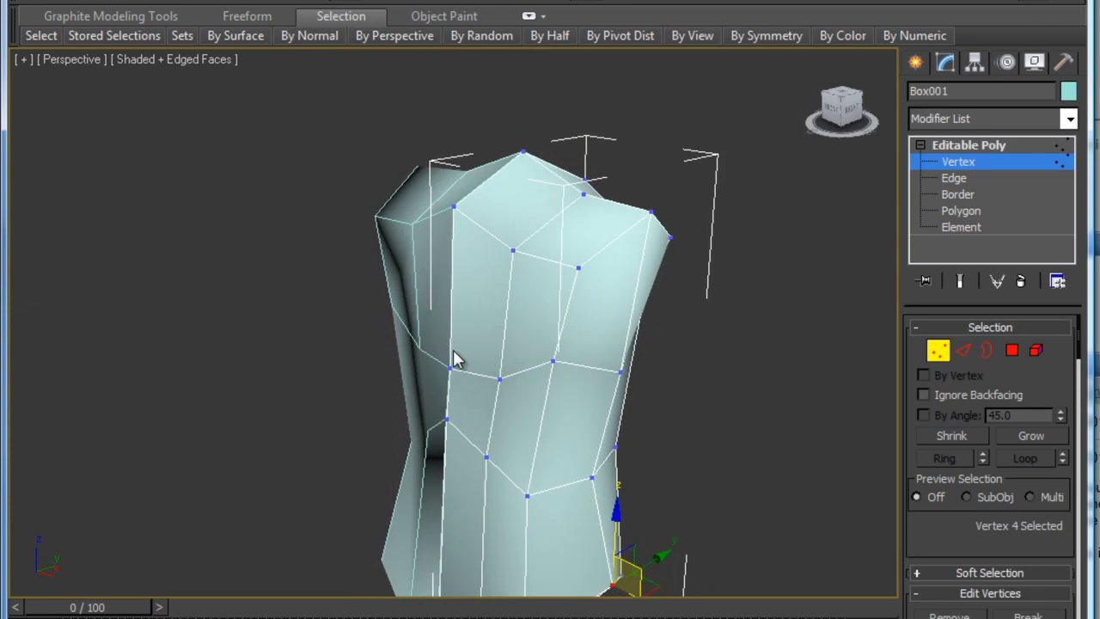
{"action": "right_click", "coordinate": [452, 353]}
{"action": "left_click", "coordinate": [401, 159]}
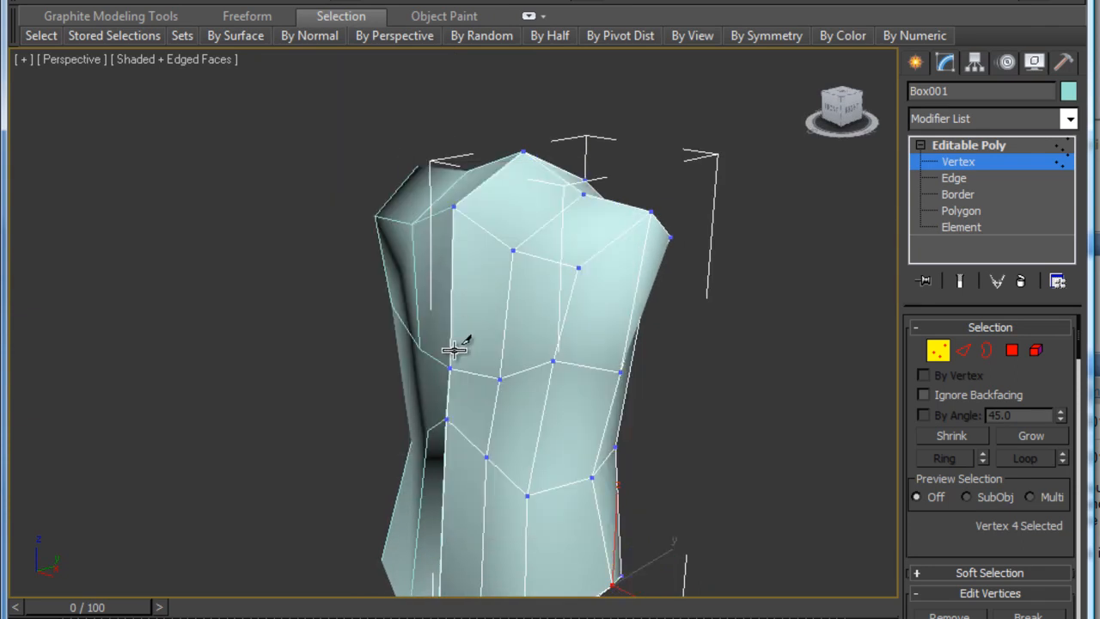
{"action": "left_click", "coordinate": [450, 348]}
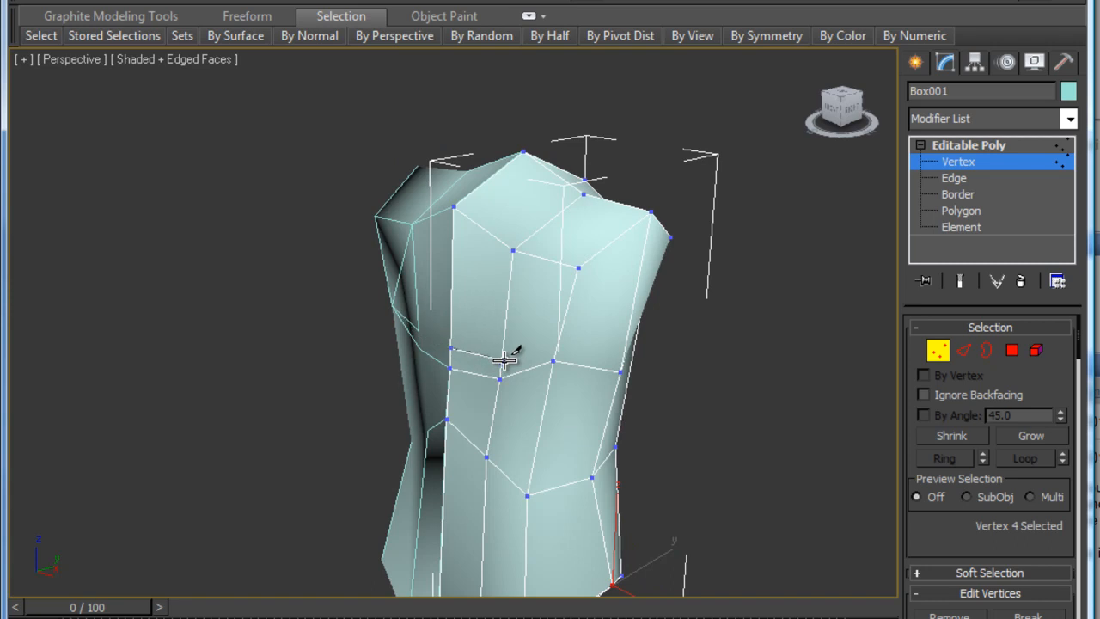
{"action": "left_click", "coordinate": [502, 360]}
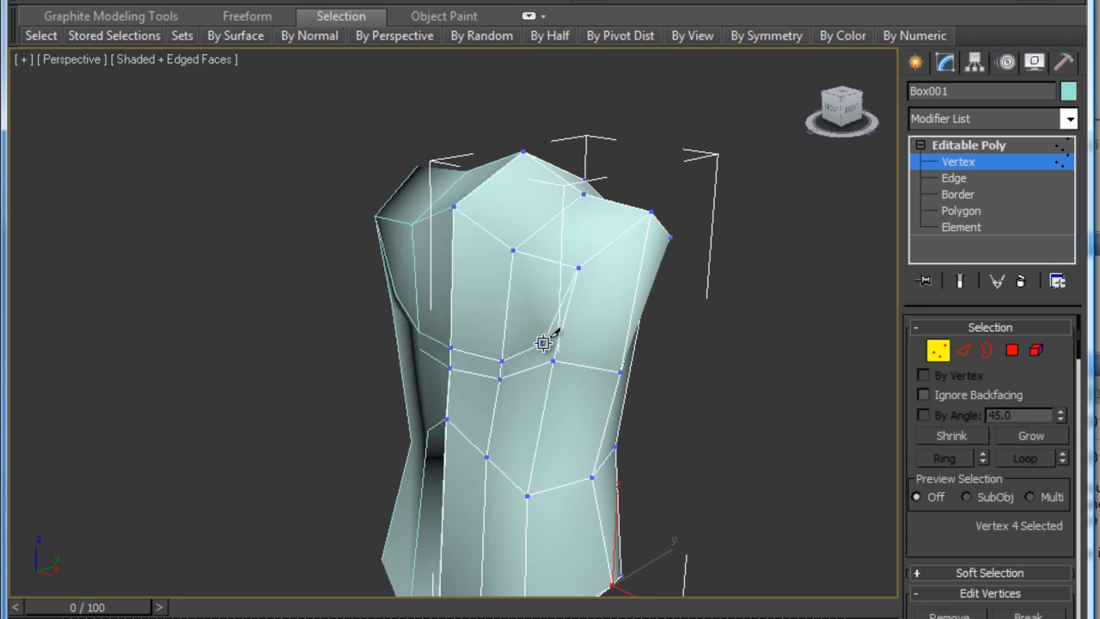
{"action": "left_click", "coordinate": [543, 345]}
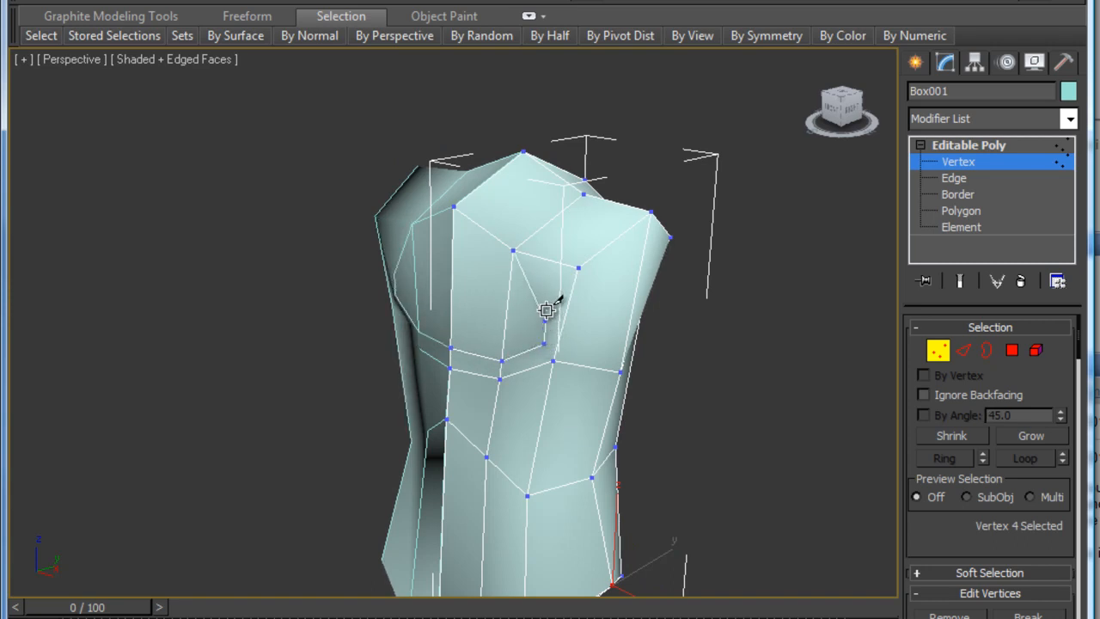
{"action": "left_click", "coordinate": [563, 262]}
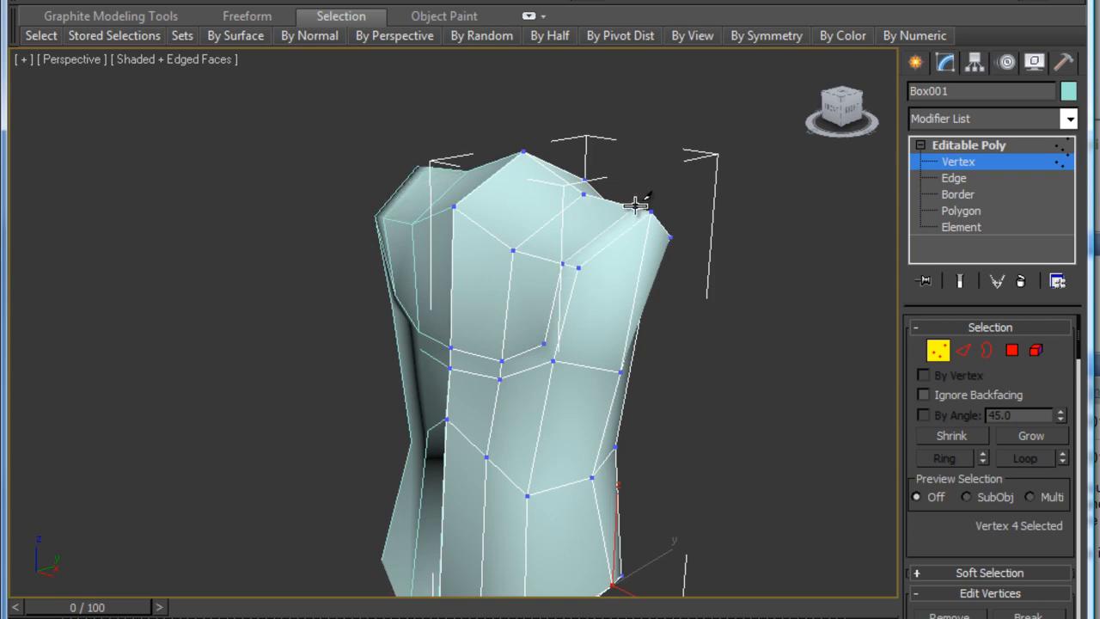
{"action": "middle_click_drag", "start_coordinate": [689, 319], "coordinate": [654, 221], "text": "alt"}
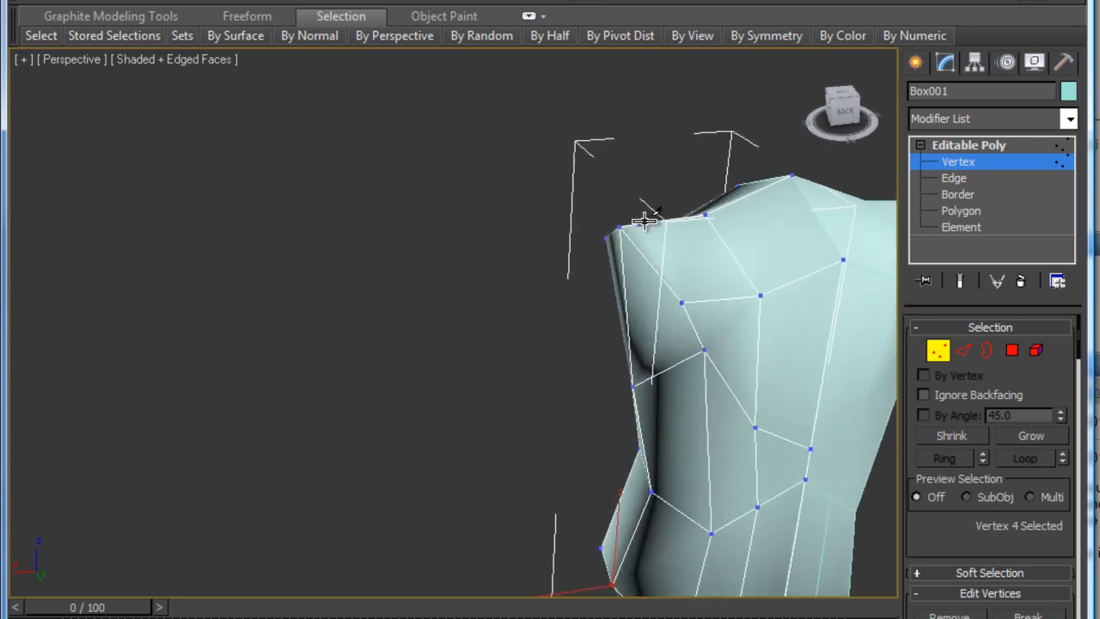
{"action": "left_click", "coordinate": [640, 224]}
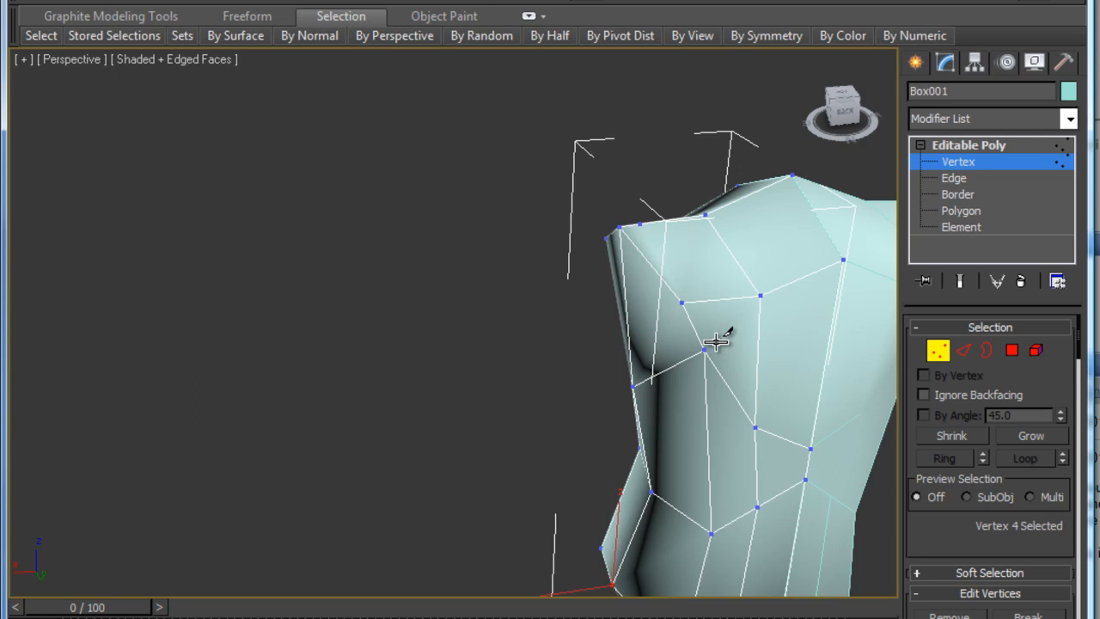
Cut a matching edge line across the back, from the centre line above the chest row up beside the arm area to the shoulder top
{"action": "left_click", "coordinate": [813, 424]}
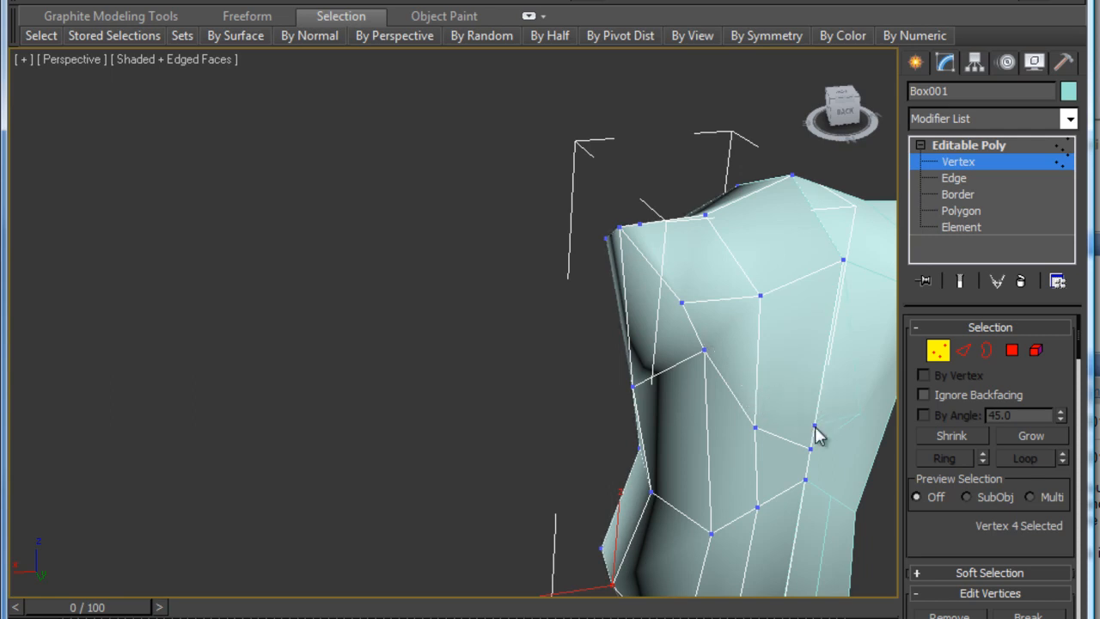
{"action": "left_click", "coordinate": [755, 409]}
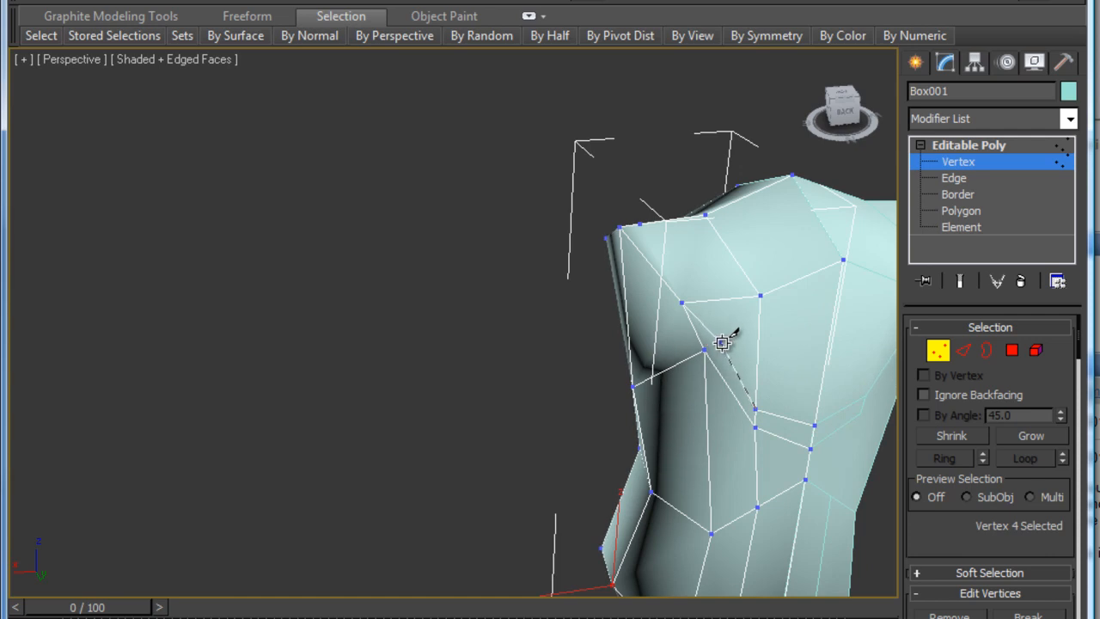
{"action": "left_click", "coordinate": [723, 342]}
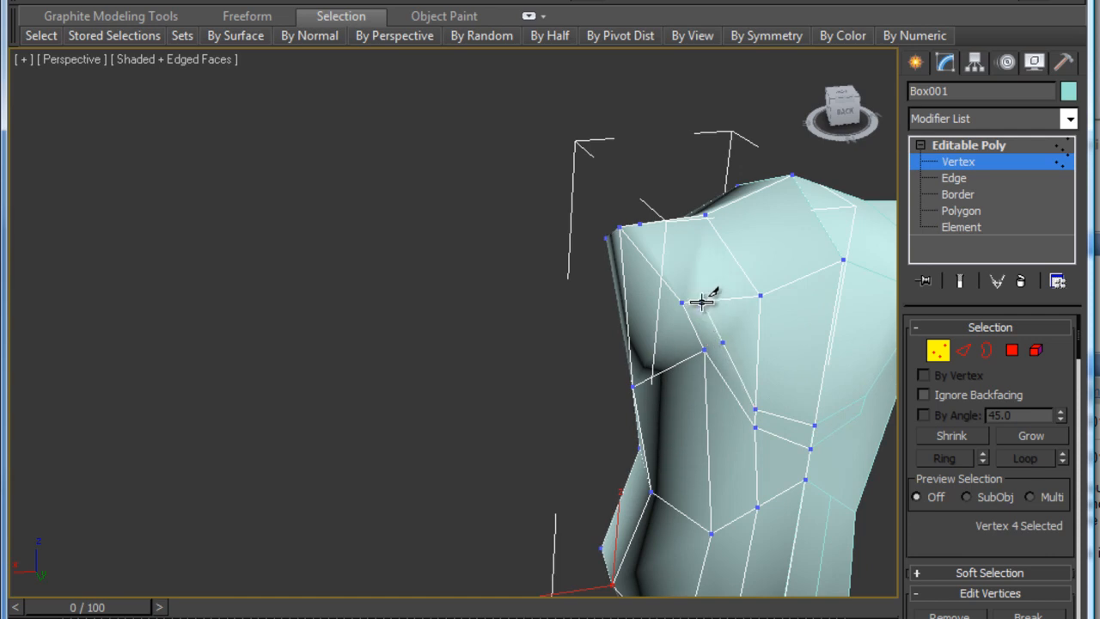
{"action": "left_click", "coordinate": [701, 302]}
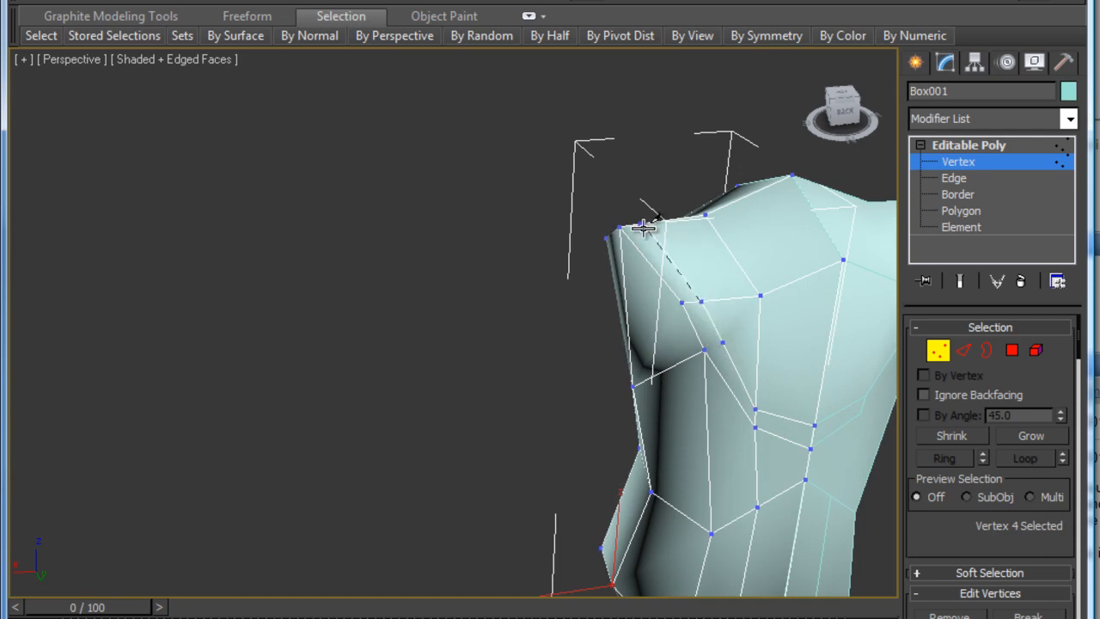
{"action": "right_click", "coordinate": [642, 224]}
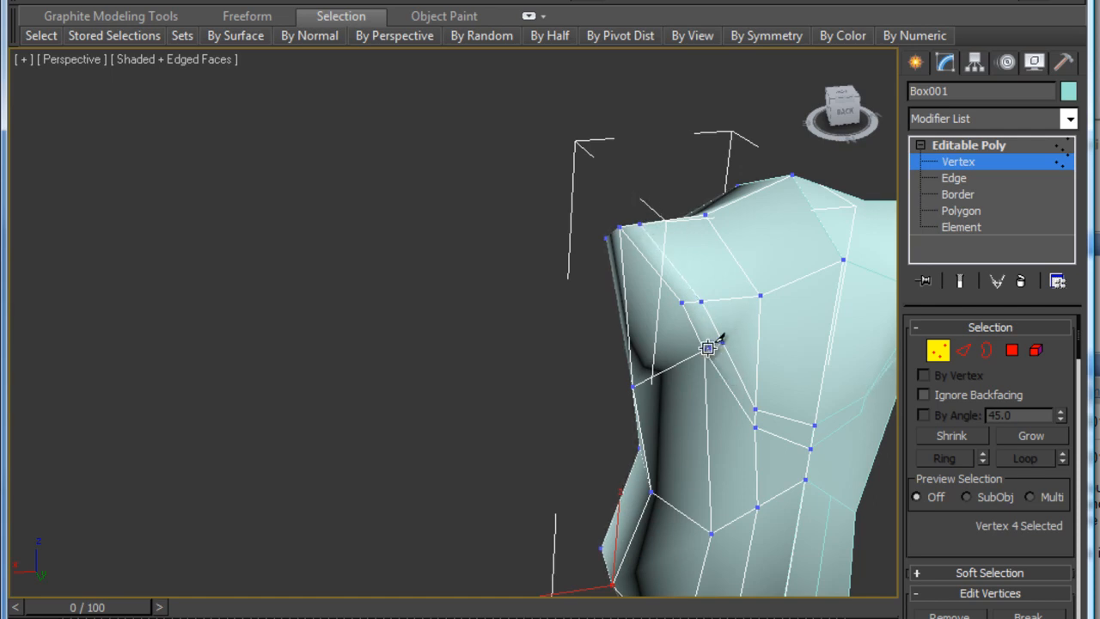
Cut a short edge joining the front line's lower outer corner to the neighbouring vertex below the arm area, and finish cutting
{"action": "middle_click_drag", "start_coordinate": [590, 305], "coordinate": [895, 312], "text": "alt"}
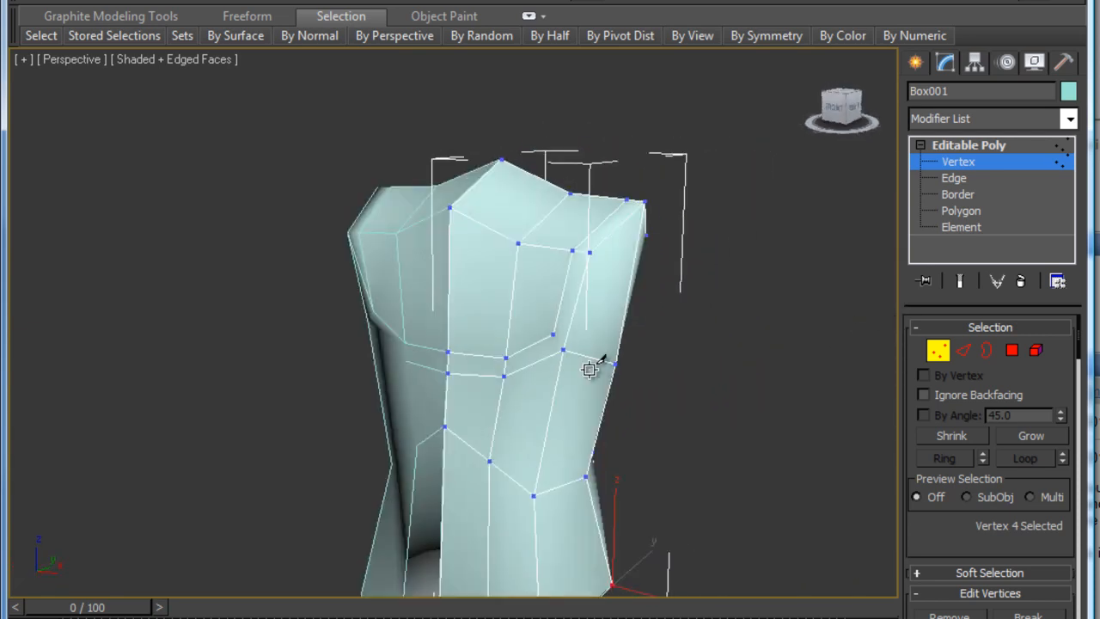
{"action": "left_click", "coordinate": [552, 334]}
{"action": "left_click", "coordinate": [561, 347]}
{"action": "left_click", "coordinate": [616, 366]}
{"action": "middle_click_drag", "start_coordinate": [630, 320], "coordinate": [533, 335], "text": "alt"}
{"action": "right_click", "coordinate": [524, 338]}
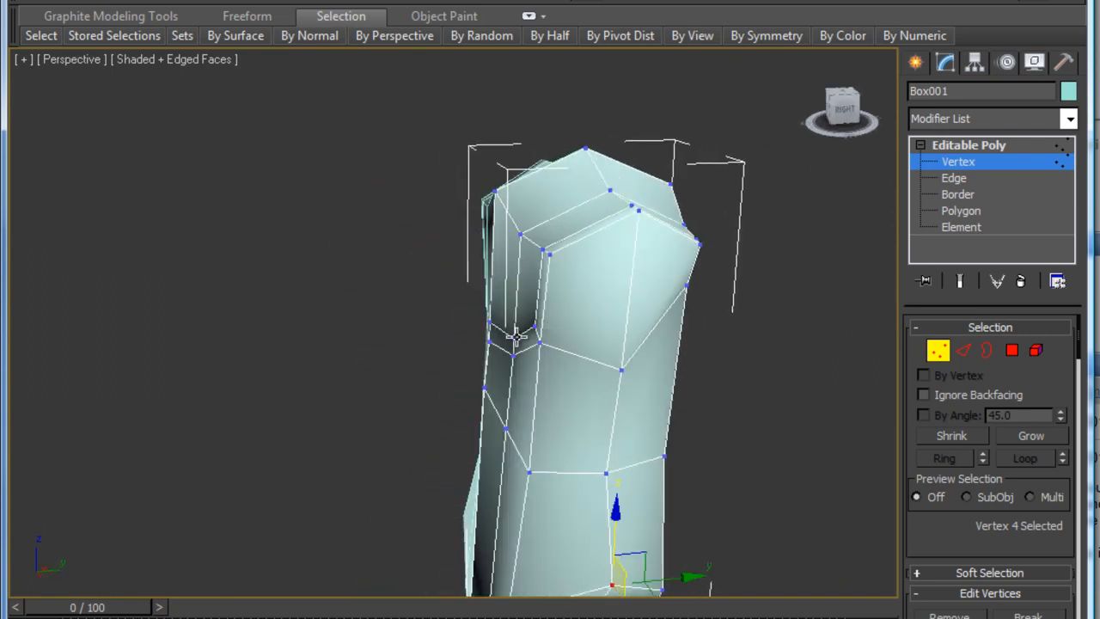
Pull the front vertices of the new chest line forward, from the centre to the outer corner, to give the lower chest volume
{"action": "left_click", "coordinate": [490, 323]}
{"action": "left_click_drag", "start_coordinate": [541, 319], "coordinate": [579, 323]}
{"action": "left_click", "coordinate": [515, 338]}
{"action": "left_click", "coordinate": [534, 327]}
{"action": "middle_click_drag", "start_coordinate": [475, 359], "coordinate": [615, 353], "text": "alt"}
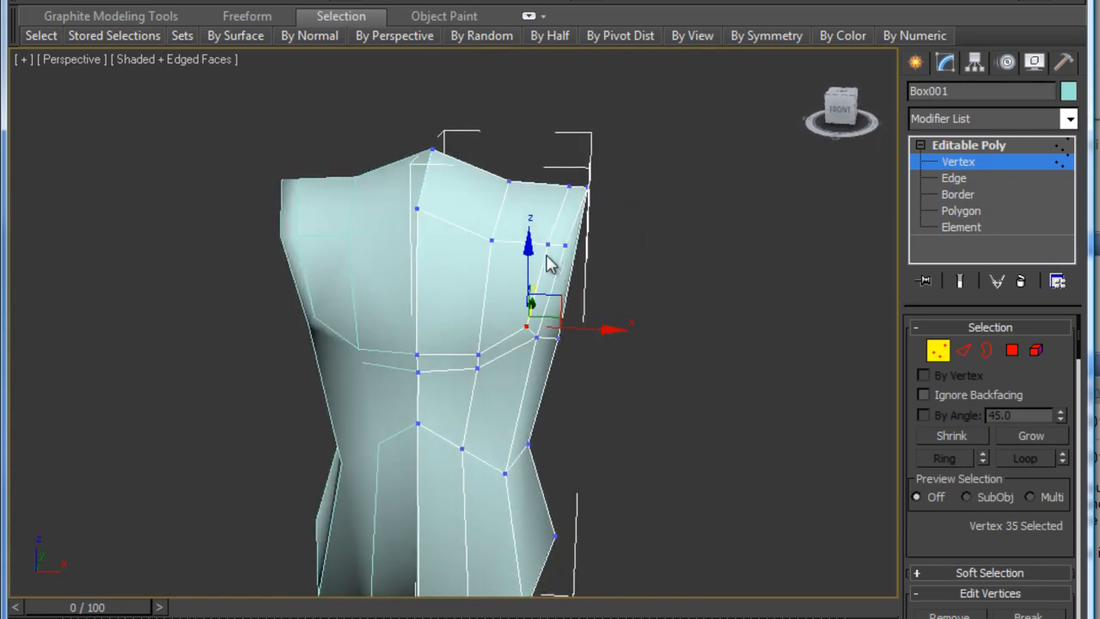
Raise the new line's upper vertices at the shoulder, and reposition the outer shoulder vertices and the neighbouring column to round it
{"action": "middle_click_drag", "start_coordinate": [420, 360], "coordinate": [484, 349], "text": "alt"}
{"action": "middle_click_drag", "start_coordinate": [541, 285], "coordinate": [507, 288], "text": "alt"}
{"action": "left_click_drag", "start_coordinate": [531, 217], "coordinate": [550, 257]}
{"action": "left_click_drag", "start_coordinate": [526, 167], "coordinate": [526, 153]}
{"action": "left_click_drag", "start_coordinate": [564, 189], "coordinate": [547, 198]}
{"action": "left_click_drag", "start_coordinate": [475, 198], "coordinate": [519, 268]}
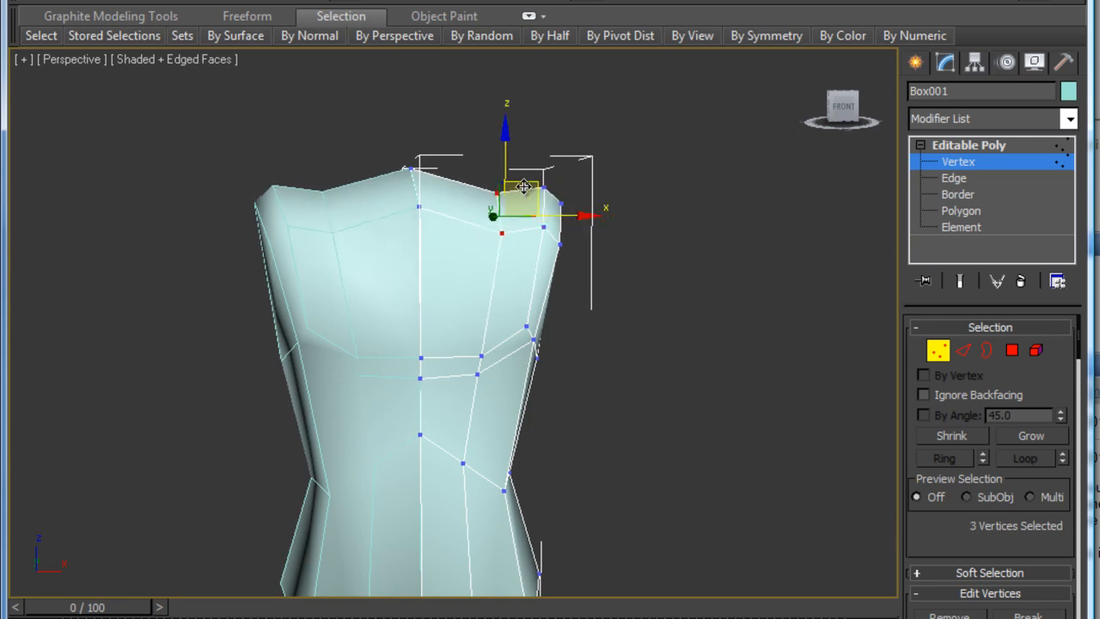
Pull the new back line's vertices outward one by one, from beside the centre to the outer corner, to shape the upper back
{"action": "middle_click_drag", "start_coordinate": [577, 249], "coordinate": [505, 364], "text": "alt"}
{"action": "left_click", "coordinate": [592, 350]}
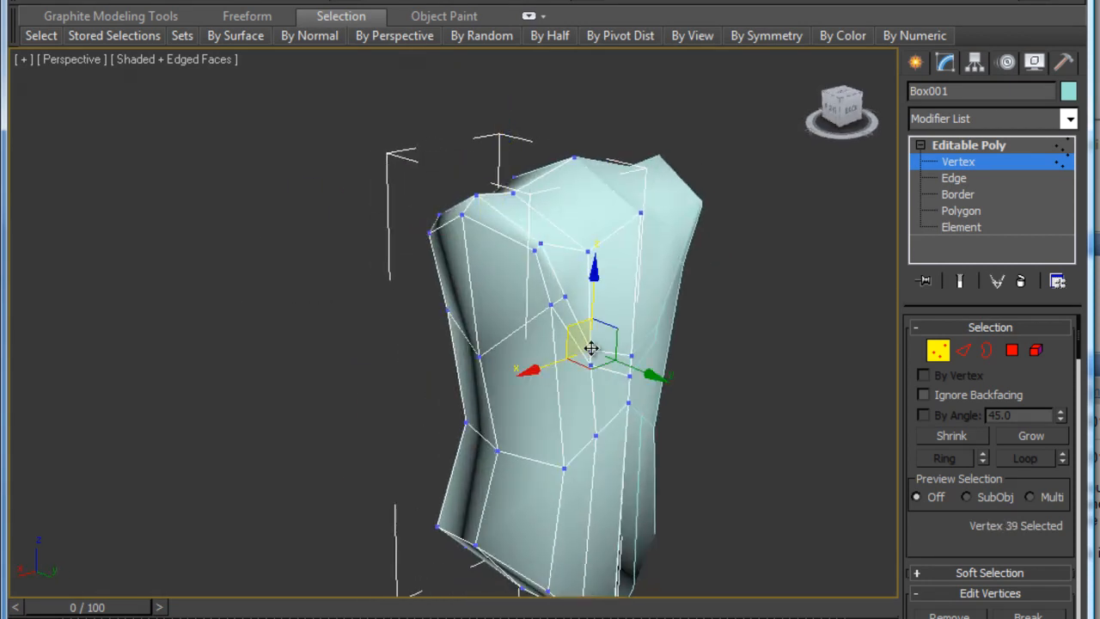
{"action": "middle_click_drag", "start_coordinate": [589, 349], "coordinate": [645, 348], "text": "alt"}
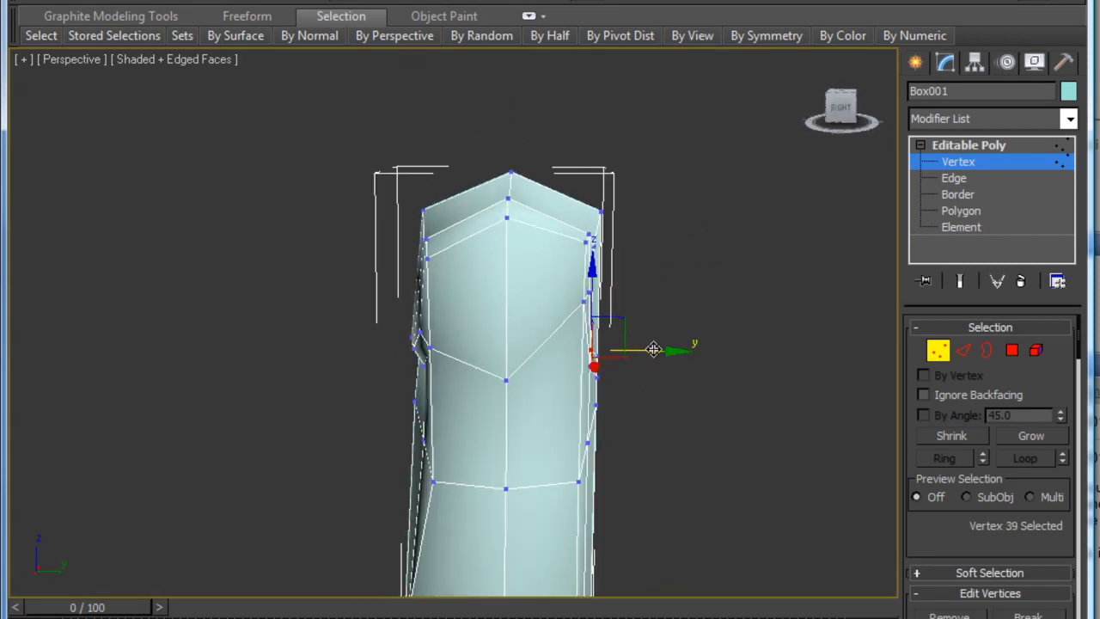
{"action": "middle_click_drag", "start_coordinate": [635, 287], "coordinate": [545, 295], "text": "alt"}
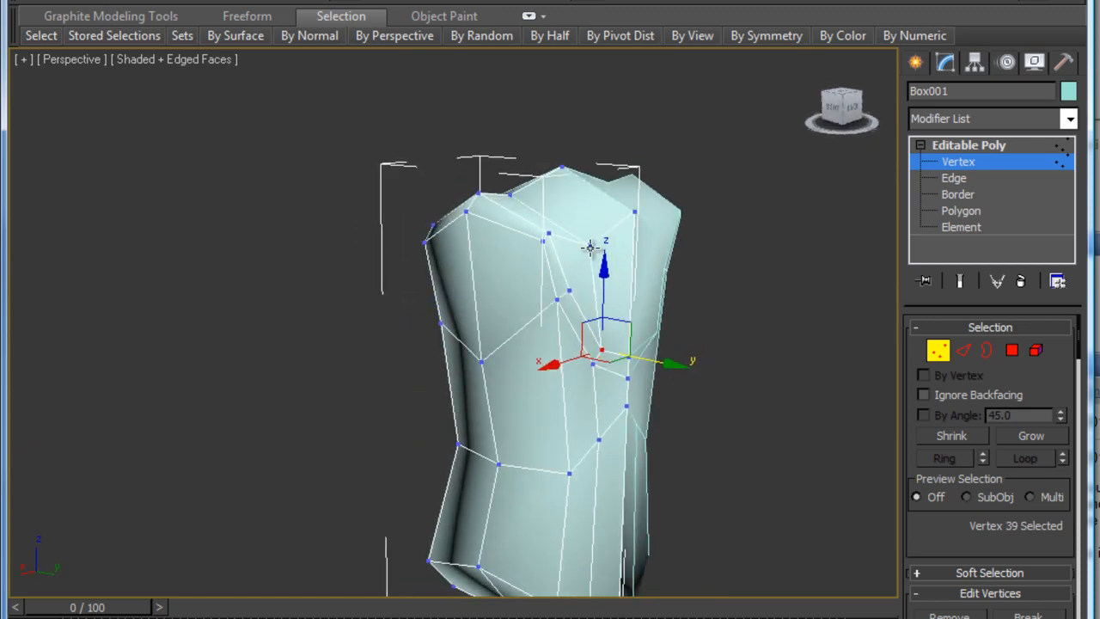
{"action": "left_click", "coordinate": [629, 358]}
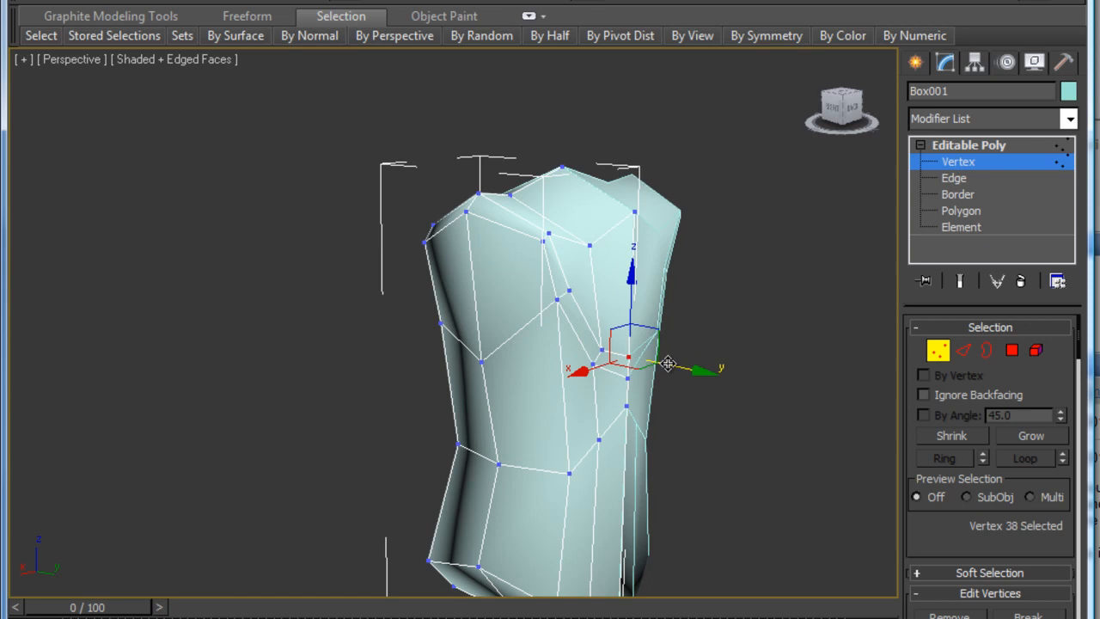
{"action": "left_click_drag", "start_coordinate": [670, 365], "coordinate": [679, 364]}
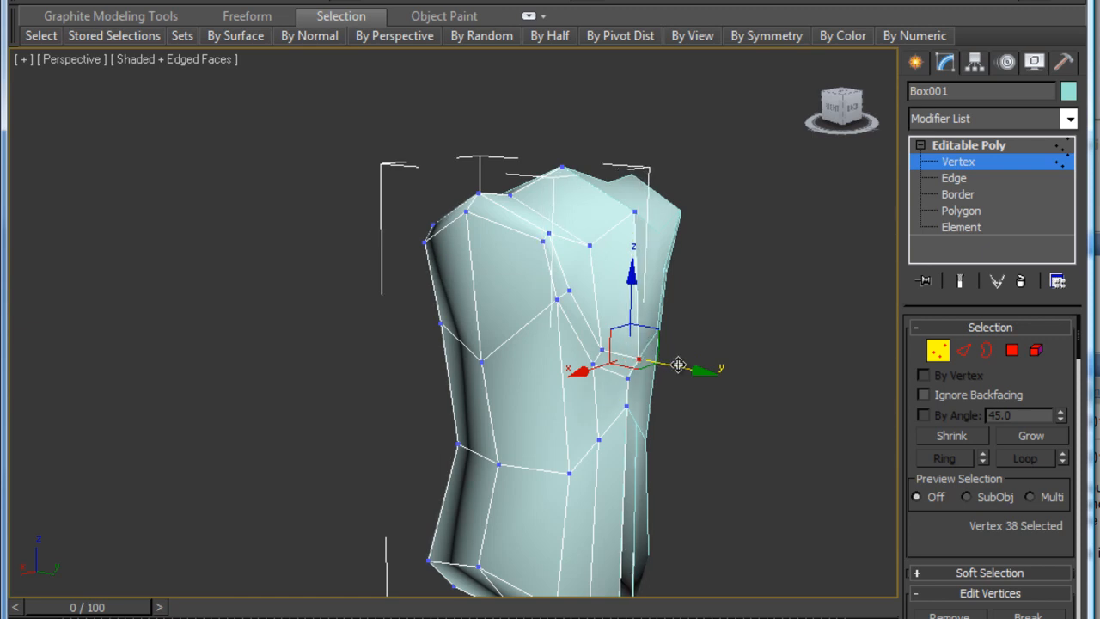
{"action": "left_click", "coordinate": [568, 292]}
{"action": "left_click_drag", "start_coordinate": [623, 299], "coordinate": [620, 295]}
Delete the two upper side polygons under the shoulder to open the arm hole
{"action": "middle_click_drag", "start_coordinate": [621, 296], "coordinate": [557, 297], "text": "alt"}
{"action": "middle_click_drag", "start_coordinate": [606, 370], "coordinate": [526, 225]}
{"action": "middle_click_drag", "start_coordinate": [479, 361], "coordinate": [364, 284], "text": "alt"}
{"action": "scroll", "coordinate": [453, 278], "scroll_direction": "down", "scroll_amount": 4}
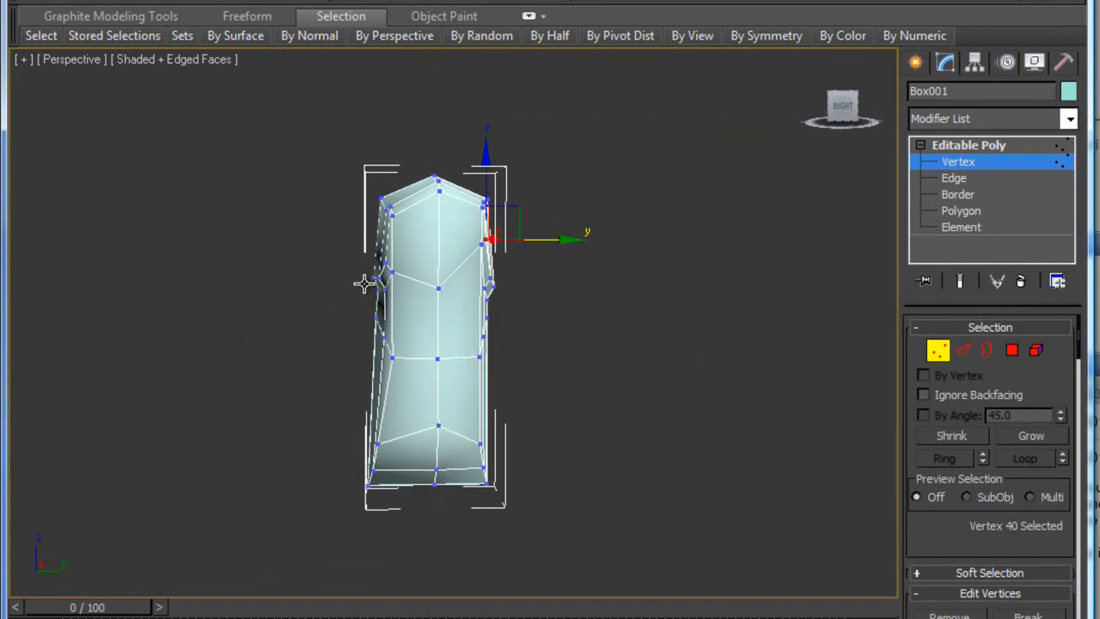
{"action": "key", "text": "4"}
{"action": "left_click", "coordinate": [417, 241]}
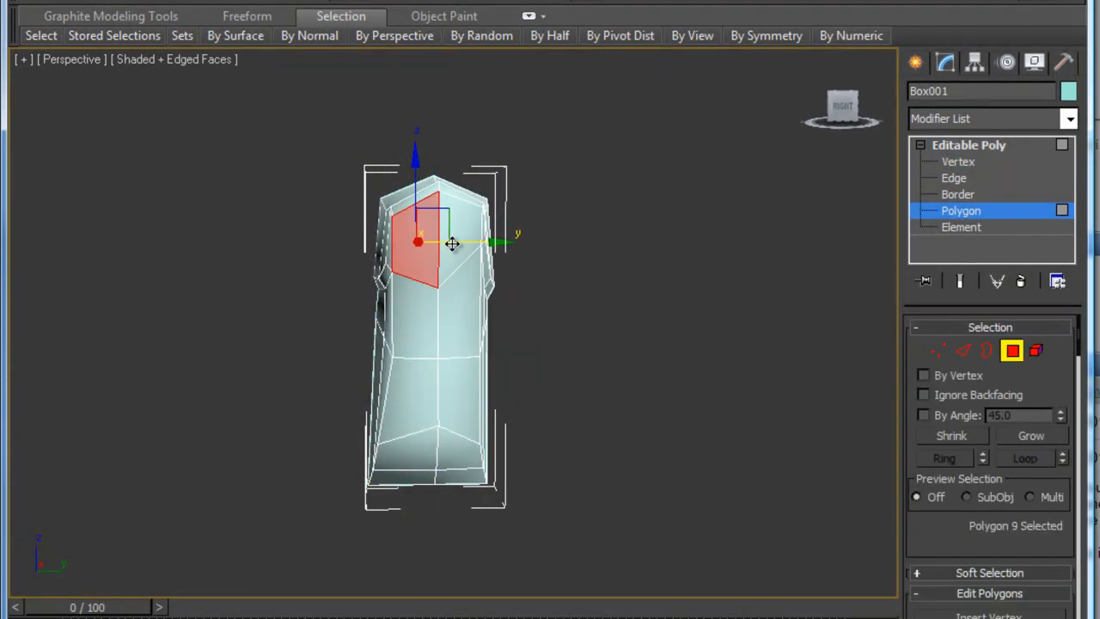
{"action": "left_click", "coordinate": [454, 242]}
{"action": "left_click", "coordinate": [432, 246], "text": "ctrl"}
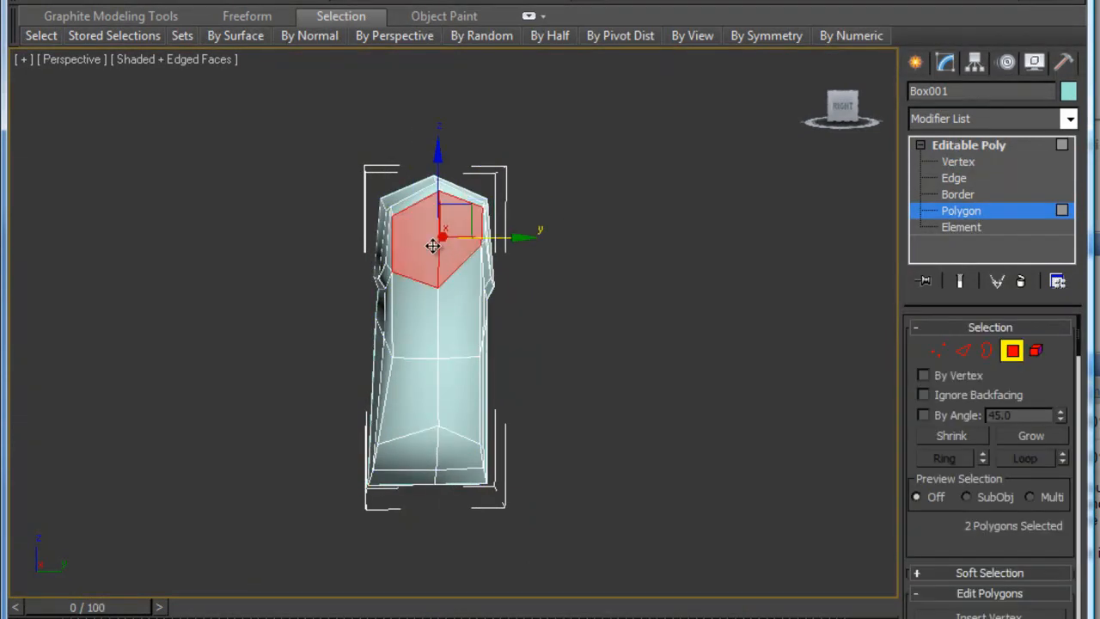
{"action": "key", "text": "Delete"}
Select the ring of vertical edges between the chest and waist rows and connect them with a new horizontal loop
{"action": "middle_click_drag", "start_coordinate": [404, 352], "coordinate": [563, 353], "text": "alt"}
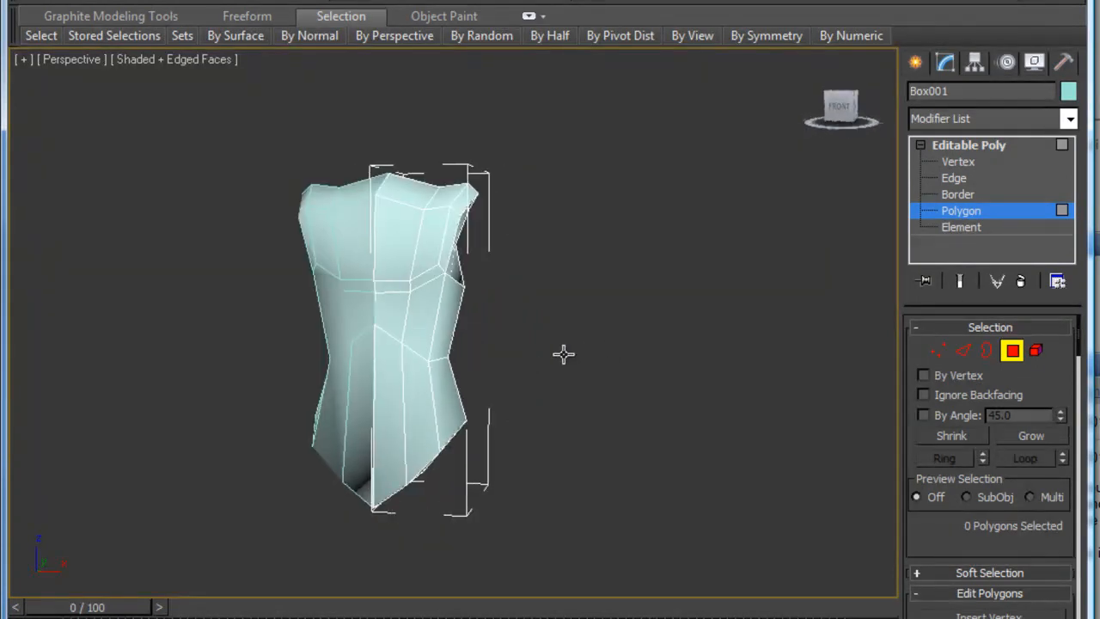
{"action": "middle_click_drag", "start_coordinate": [447, 297], "coordinate": [527, 346]}
{"action": "scroll", "coordinate": [527, 346], "scroll_direction": "up", "scroll_amount": 3}
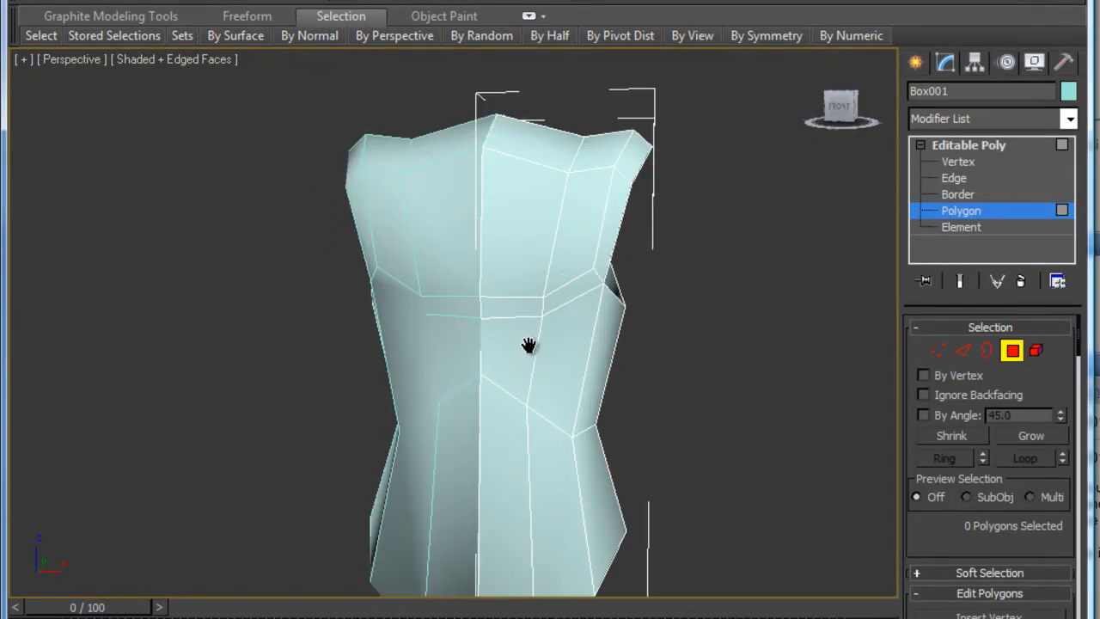
{"action": "middle_click_drag", "start_coordinate": [568, 416], "coordinate": [500, 369], "text": "alt"}
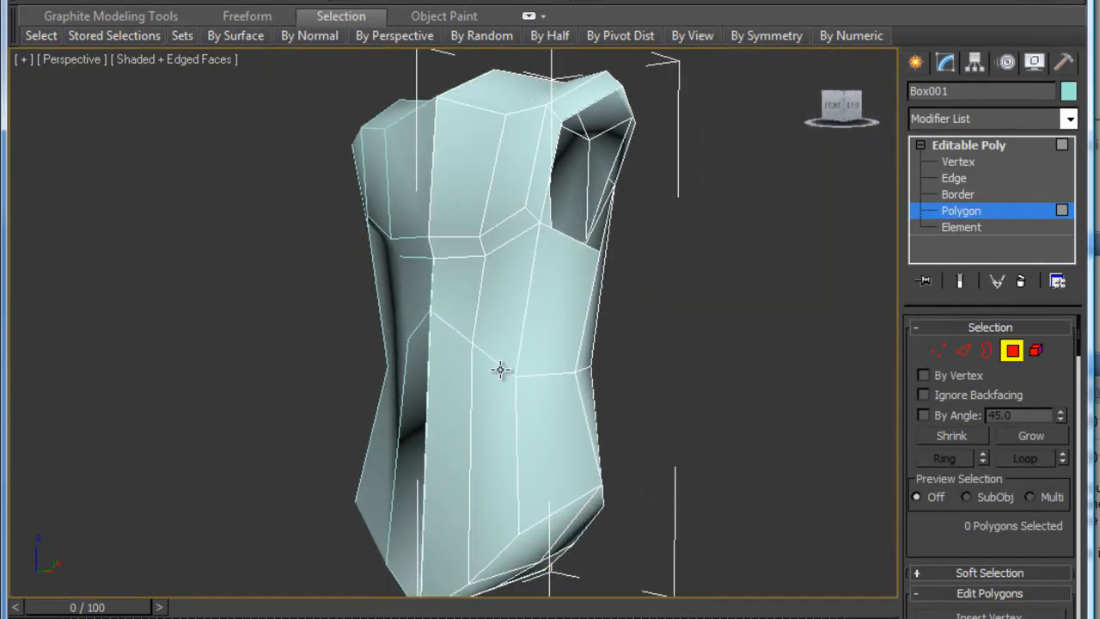
{"action": "key", "text": "2"}
{"action": "left_click", "coordinate": [478, 306]}
{"action": "key", "text": "alt+r"}
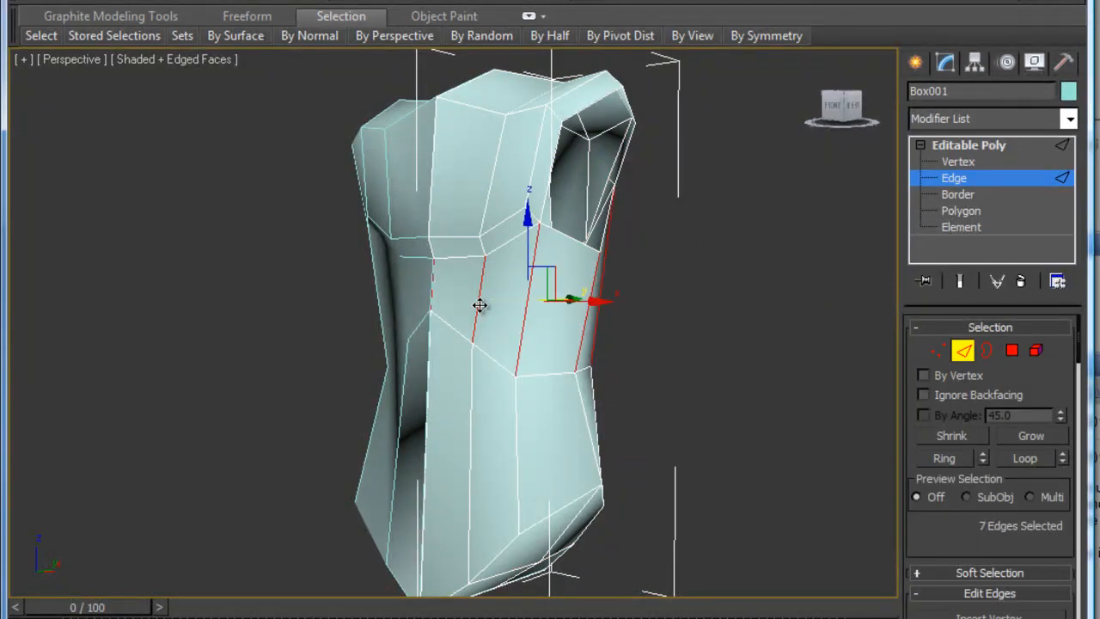
{"action": "right_click", "coordinate": [516, 308]}
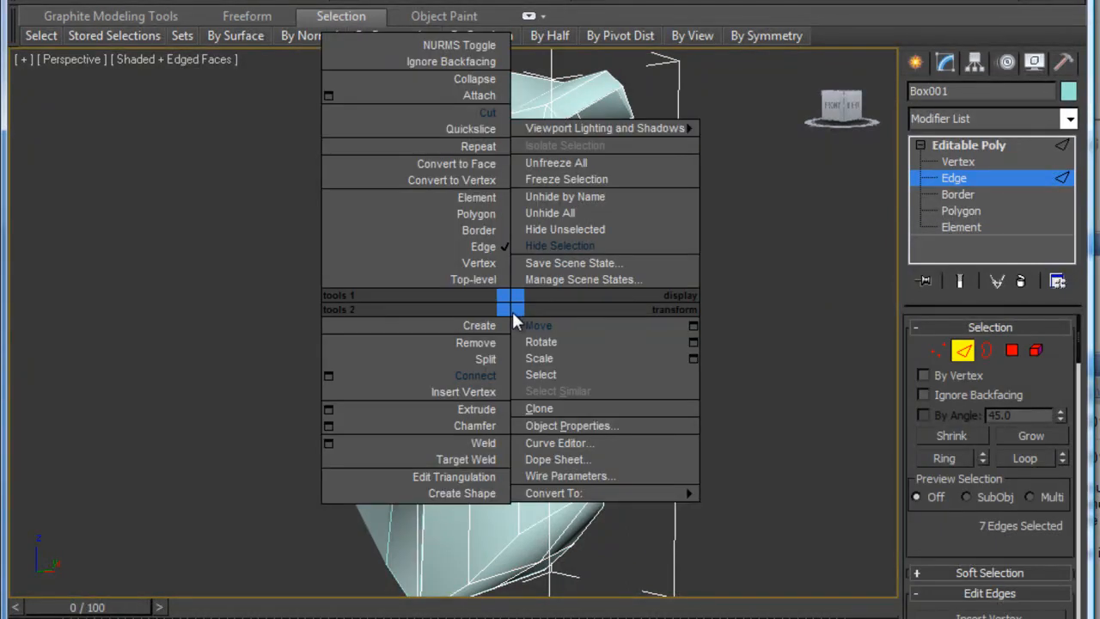
{"action": "left_click", "coordinate": [475, 376]}
{"action": "middle_click_drag", "start_coordinate": [558, 310], "coordinate": [502, 326], "text": "alt"}
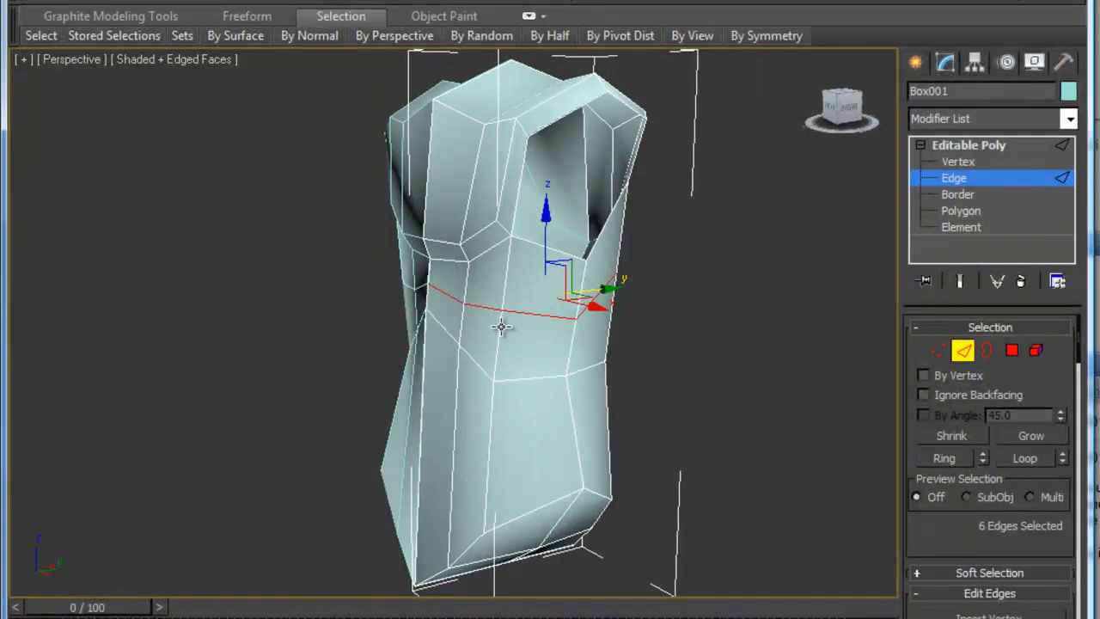
Push the front centre vertex of the waist row and the waist edge beside it inward
{"action": "key", "text": "1"}
{"action": "left_click", "coordinate": [426, 308]}
{"action": "key", "text": "2"}
{"action": "left_click", "coordinate": [440, 317]}
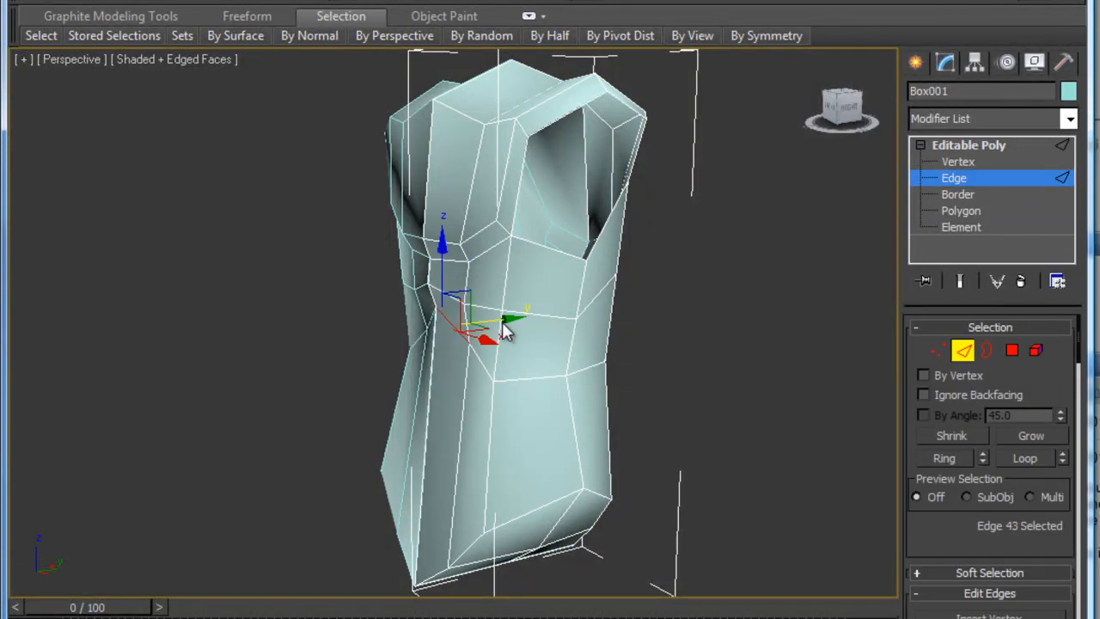
{"action": "left_click", "coordinate": [484, 372]}
Move the waist row's outer front and back vertices inward at vertex level, and adjust the back waist vertex beside the centre in depth
{"action": "key", "text": "1"}
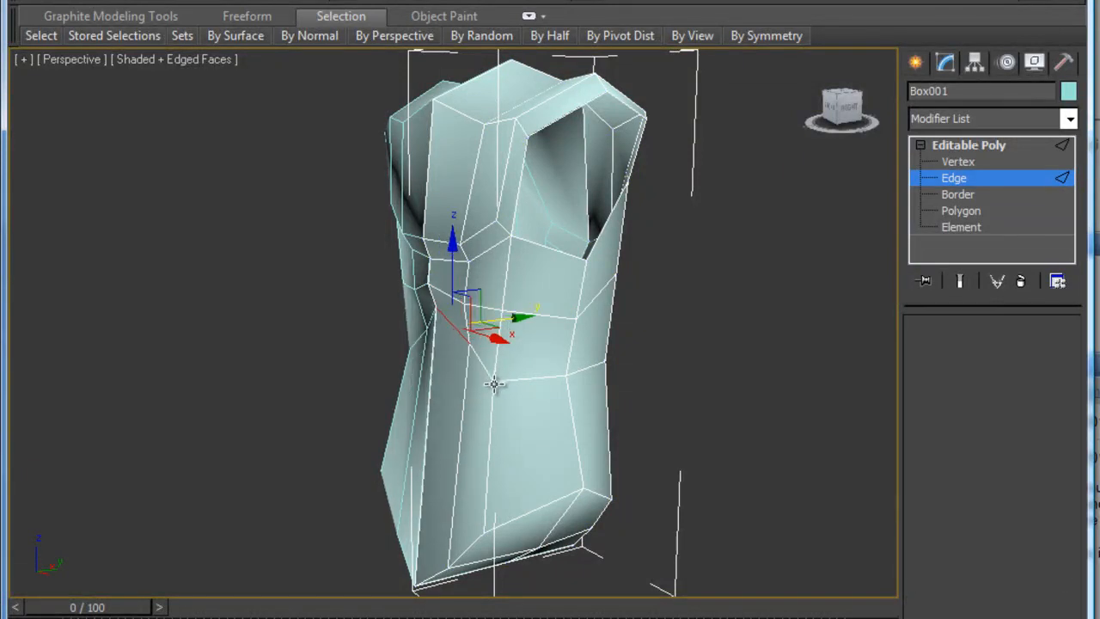
{"action": "middle_click_drag", "start_coordinate": [563, 359], "coordinate": [568, 390], "text": "alt"}
{"action": "left_click_drag", "start_coordinate": [561, 389], "coordinate": [587, 390]}
{"action": "key", "text": "ctrl+i"}
{"action": "middle_click_drag", "start_coordinate": [418, 323], "coordinate": [501, 331], "text": "alt"}
{"action": "mouse_move", "coordinate": [639, 394]}
{"action": "left_mouse_down"}
{"action": "mouse_move", "coordinate": [632, 384]}
{"action": "mouse_move", "coordinate": [656, 387]}
{"action": "left_mouse_up"}
{"action": "middle_click_drag", "start_coordinate": [670, 348], "coordinate": [674, 348], "text": "alt"}
{"action": "left_click_drag", "start_coordinate": [630, 366], "coordinate": [680, 350], "text": "ctrl"}
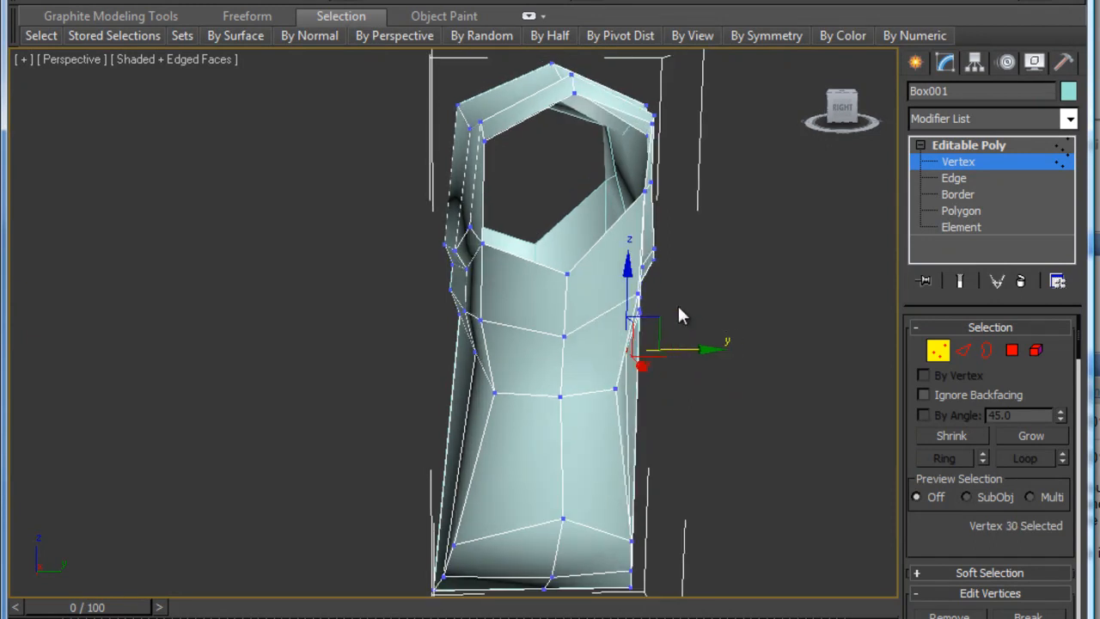
{"action": "mouse_move", "coordinate": [575, 318]}
{"action": "middle_mouse_down", "text": "alt"}
{"action": "mouse_move", "coordinate": [469, 318]}
{"action": "mouse_move", "coordinate": [558, 305]}
{"action": "middle_mouse_up", "text": "alt"}
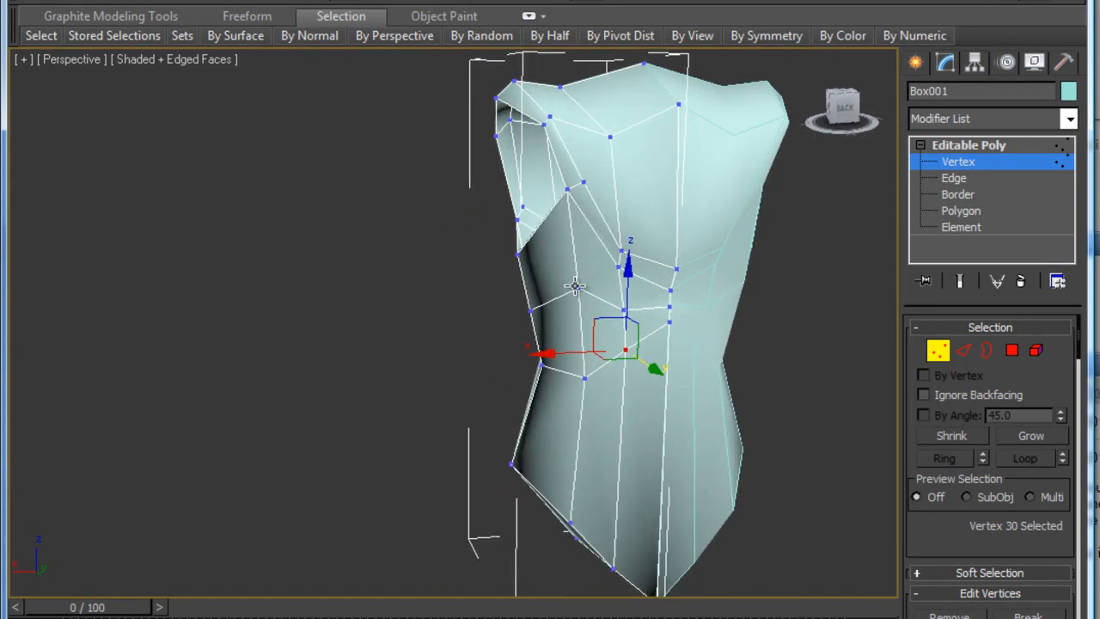
Lower the two back vertices and the side vertex of the new loop above the waist, bringing them closer to the waist row
{"action": "left_click_drag", "start_coordinate": [576, 285], "coordinate": [591, 300], "text": "ctrl"}
{"action": "middle_click_drag", "start_coordinate": [613, 281], "coordinate": [533, 273], "text": "alt"}
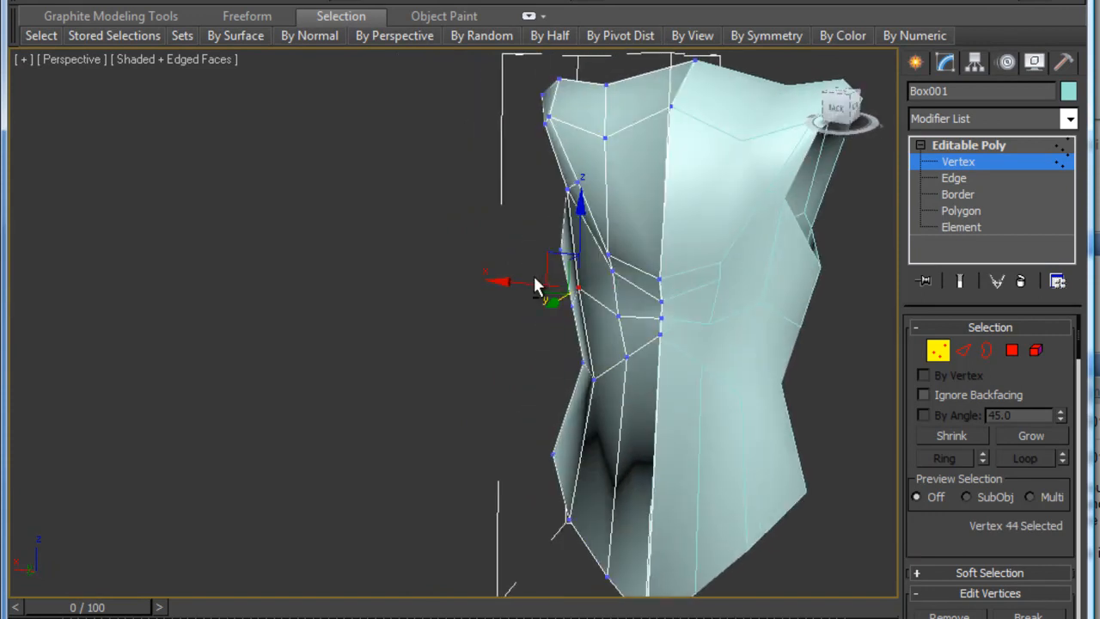
{"action": "left_click_drag", "start_coordinate": [547, 295], "coordinate": [551, 319]}
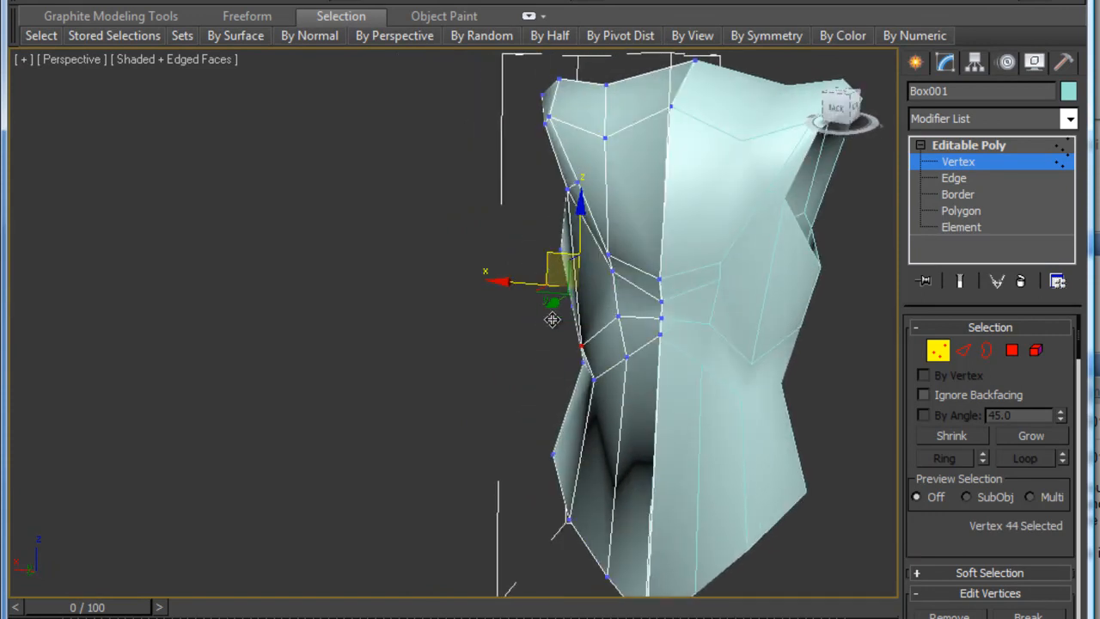
{"action": "left_click", "coordinate": [617, 315]}
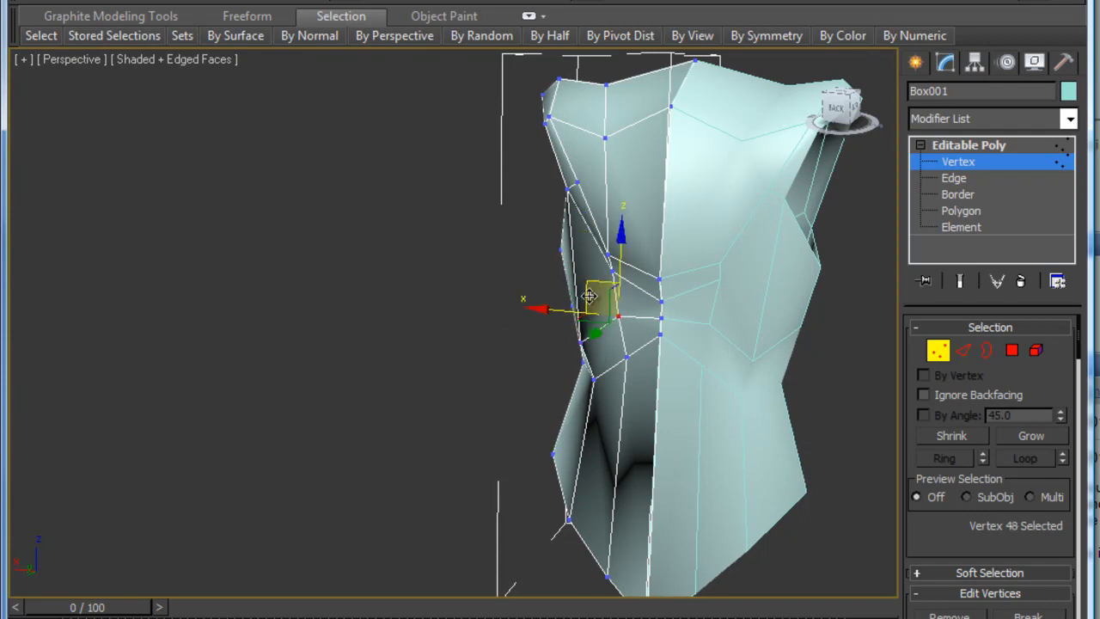
{"action": "left_click_drag", "start_coordinate": [592, 285], "coordinate": [590, 294]}
{"action": "middle_click_drag", "start_coordinate": [474, 280], "coordinate": [584, 296], "text": "alt"}
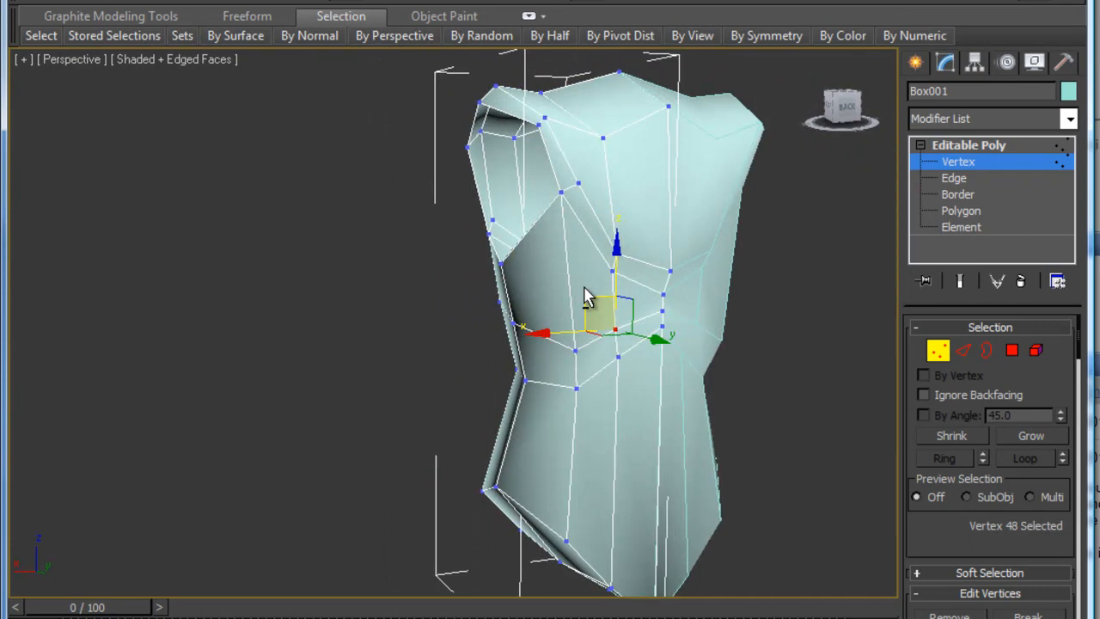
{"action": "left_click", "coordinate": [513, 324]}
{"action": "left_click_drag", "start_coordinate": [484, 296], "coordinate": [482, 311]}
{"action": "middle_click_drag", "start_coordinate": [448, 292], "coordinate": [720, 324], "text": "alt"}
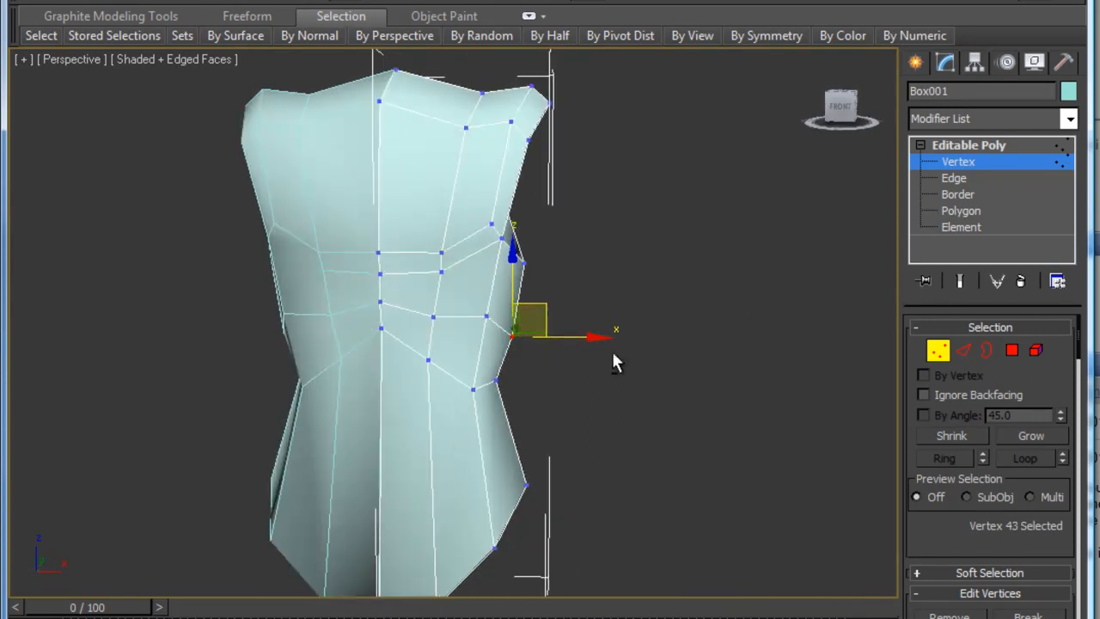
Select the ring of vertical edges between the waist and the pelvis and connect them with a new horizontal hip loop
{"action": "middle_click_drag", "start_coordinate": [436, 434], "coordinate": [394, 342]}
{"action": "middle_click_drag", "start_coordinate": [466, 435], "coordinate": [590, 430], "text": "alt"}
{"action": "key", "text": "2"}
{"action": "left_click", "coordinate": [524, 344]}
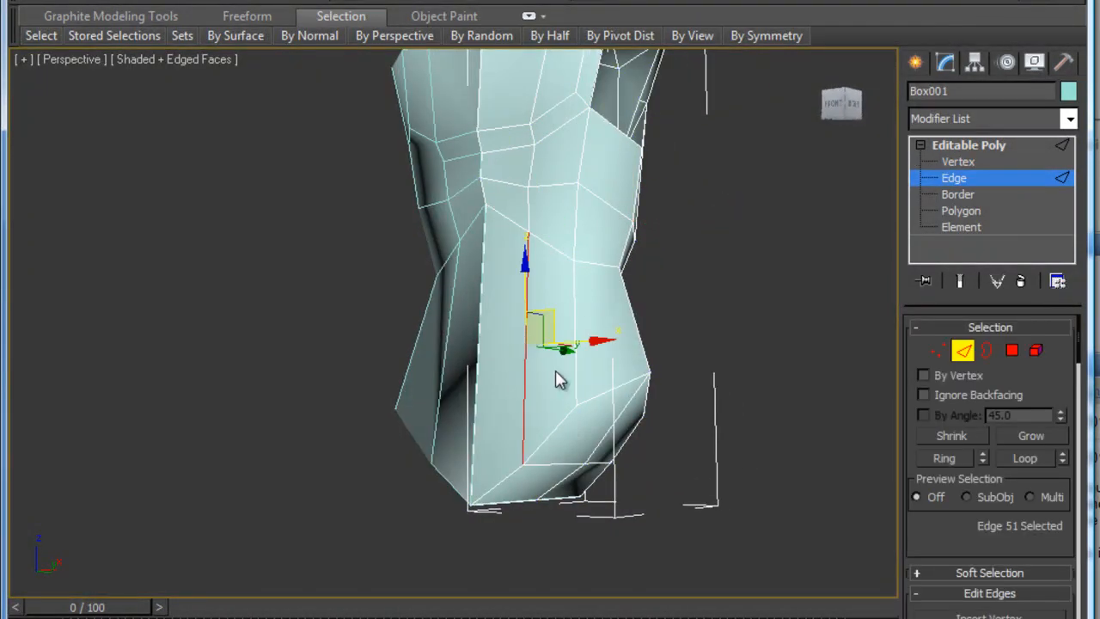
{"action": "key", "text": "alt+r"}
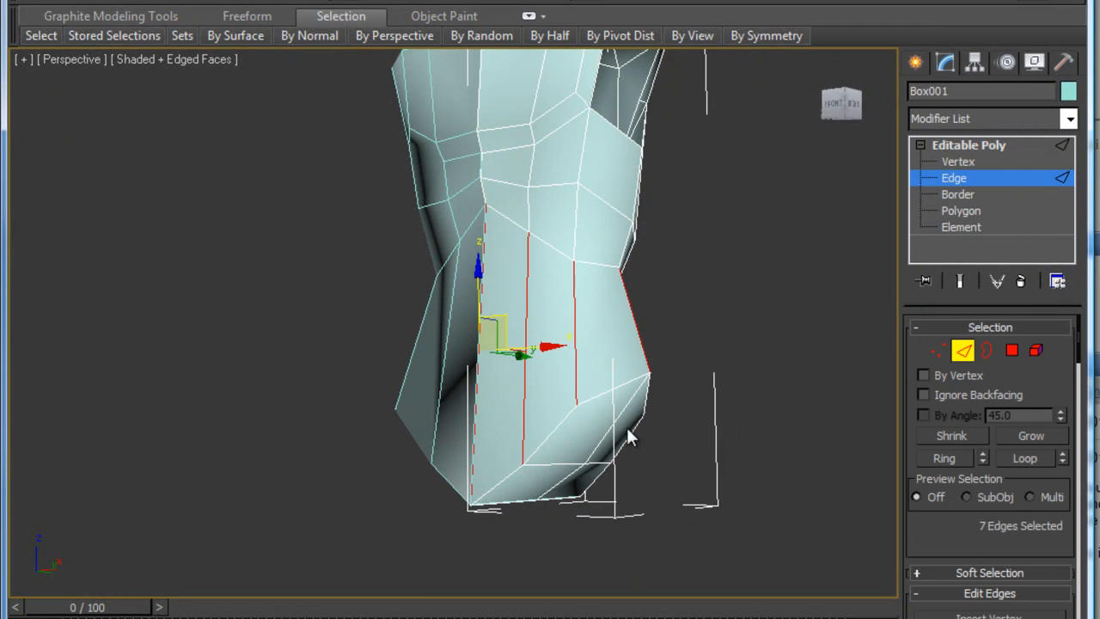
{"action": "right_click", "coordinate": [541, 361]}
{"action": "left_click", "coordinate": [479, 425]}
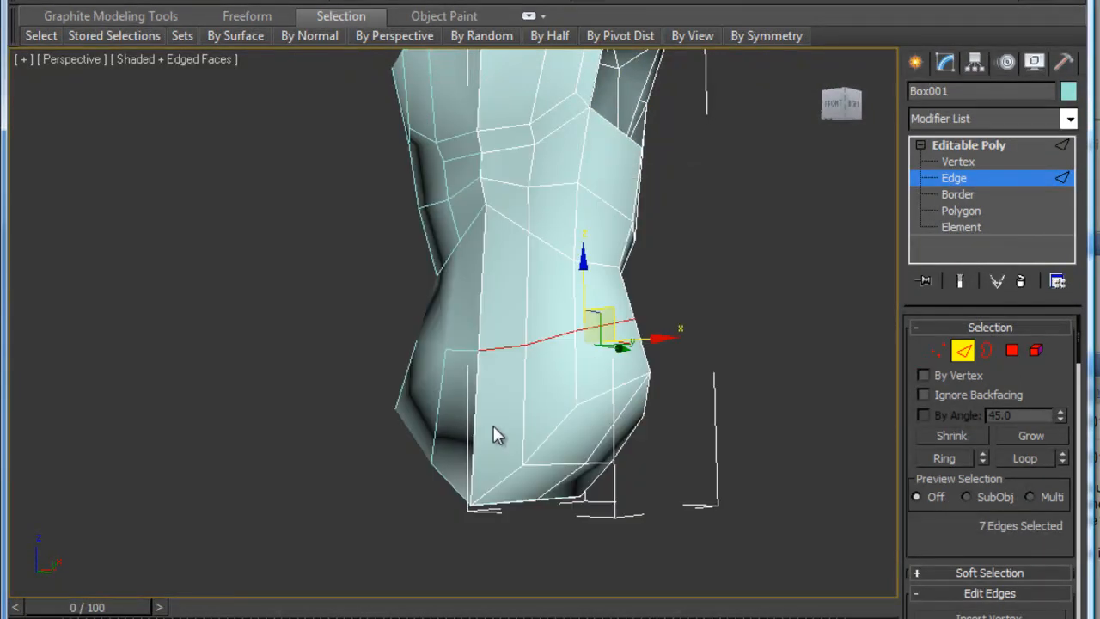
Move the front and back bottom centre vertices of the crotch inward in depth at vertex level
{"action": "middle_click_drag", "start_coordinate": [521, 346], "coordinate": [427, 391], "text": "alt"}
{"action": "key", "text": "1"}
{"action": "left_click", "coordinate": [462, 488]}
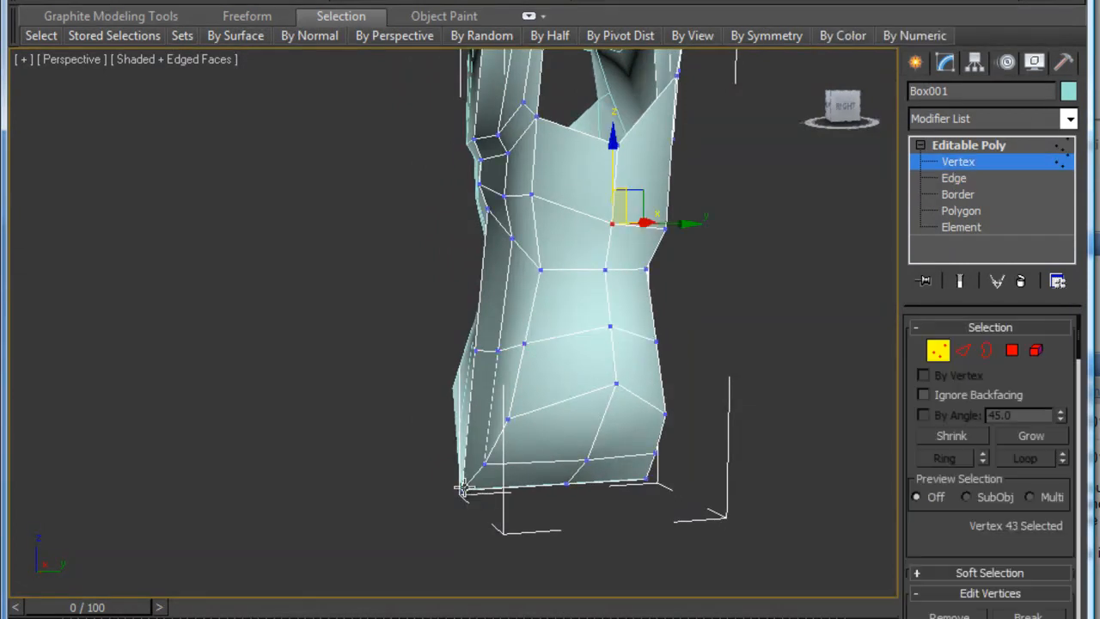
{"action": "mouse_move", "coordinate": [511, 488]}
{"action": "left_mouse_down"}
{"action": "mouse_move", "coordinate": [550, 484]}
{"action": "mouse_move", "coordinate": [518, 475]}
{"action": "left_mouse_up"}
{"action": "mouse_move", "coordinate": [645, 477]}
{"action": "left_mouse_down"}
{"action": "mouse_move", "coordinate": [693, 475]}
{"action": "mouse_move", "coordinate": [672, 477]}
{"action": "left_mouse_up"}
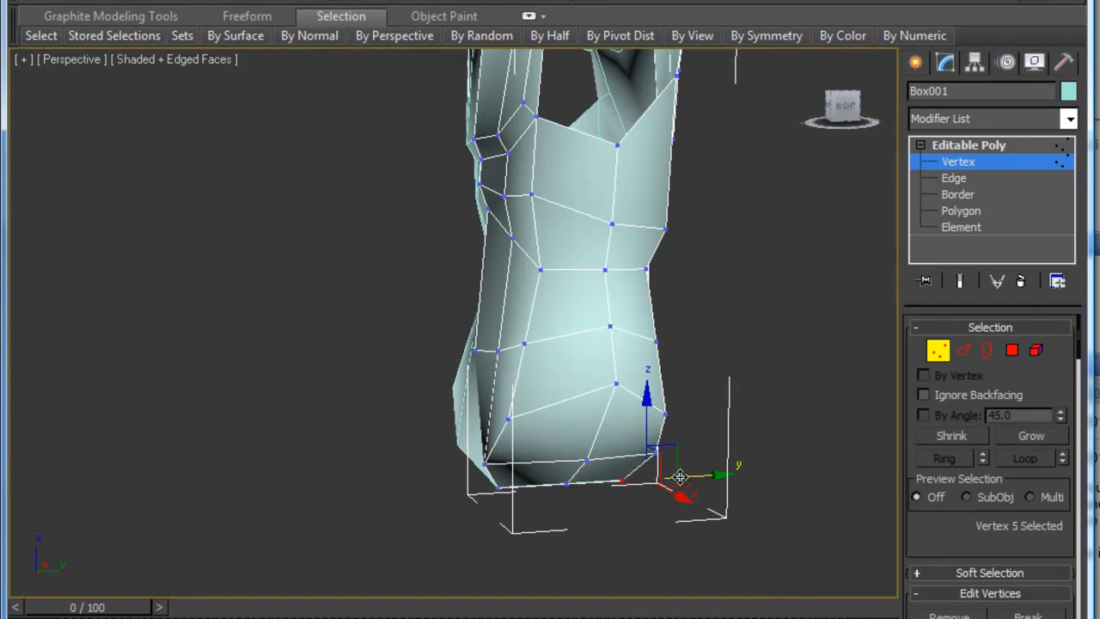
Pull the back vertex of the hip loop beside the centre line backward to round the buttocks
{"action": "middle_click_drag", "start_coordinate": [682, 386], "coordinate": [501, 391], "text": "alt"}
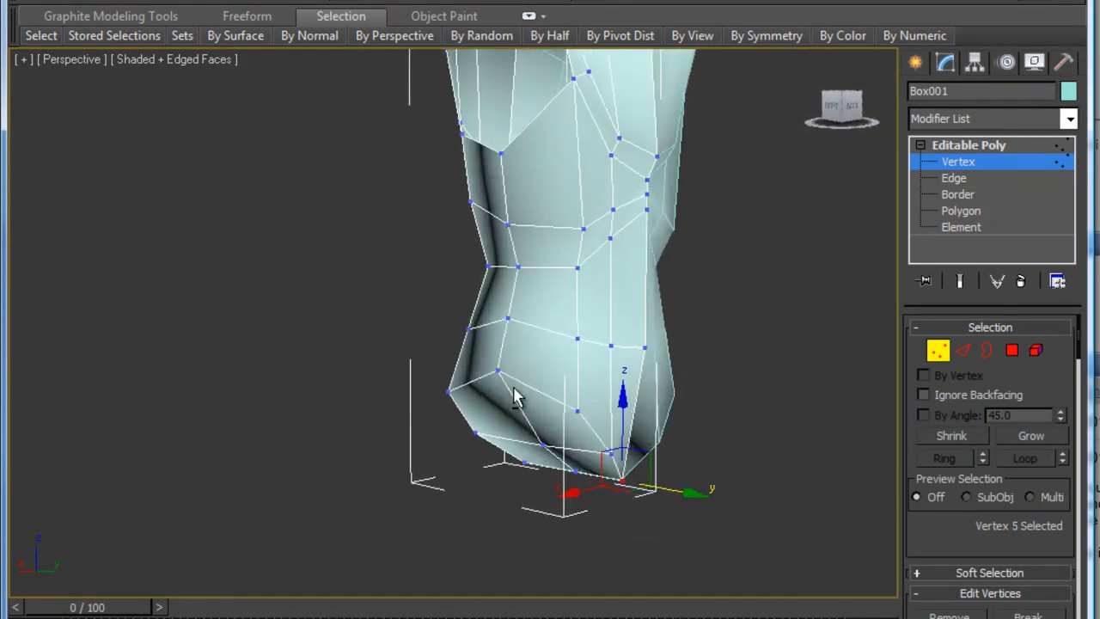
{"action": "left_click", "coordinate": [616, 347]}
{"action": "left_click", "coordinate": [611, 346]}
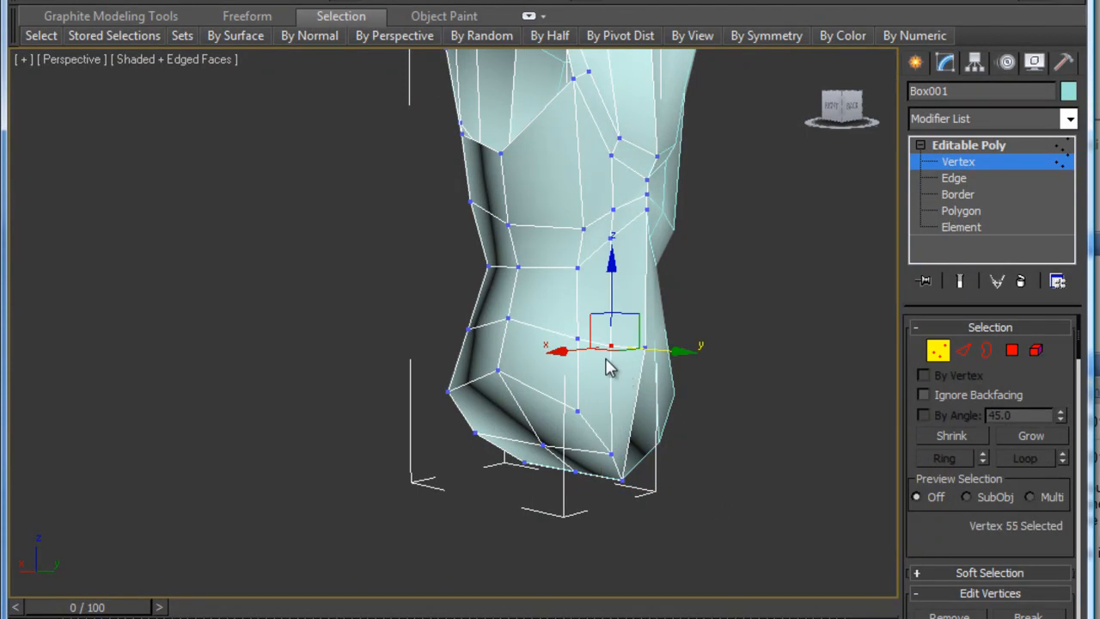
{"action": "left_click_drag", "start_coordinate": [660, 352], "coordinate": [682, 351]}
{"action": "middle_click_drag", "start_coordinate": [523, 319], "coordinate": [619, 318], "text": "alt"}
Select the ring of horizontal edges beside the centre line and connect them with a new vertical loop around the torso
{"action": "middle_click_drag", "start_coordinate": [389, 360], "coordinate": [563, 514], "text": "alt"}
{"action": "scroll", "coordinate": [570, 418], "scroll_direction": "down", "scroll_amount": 3}
{"action": "middle_click_drag", "start_coordinate": [476, 361], "coordinate": [518, 375], "text": "alt"}
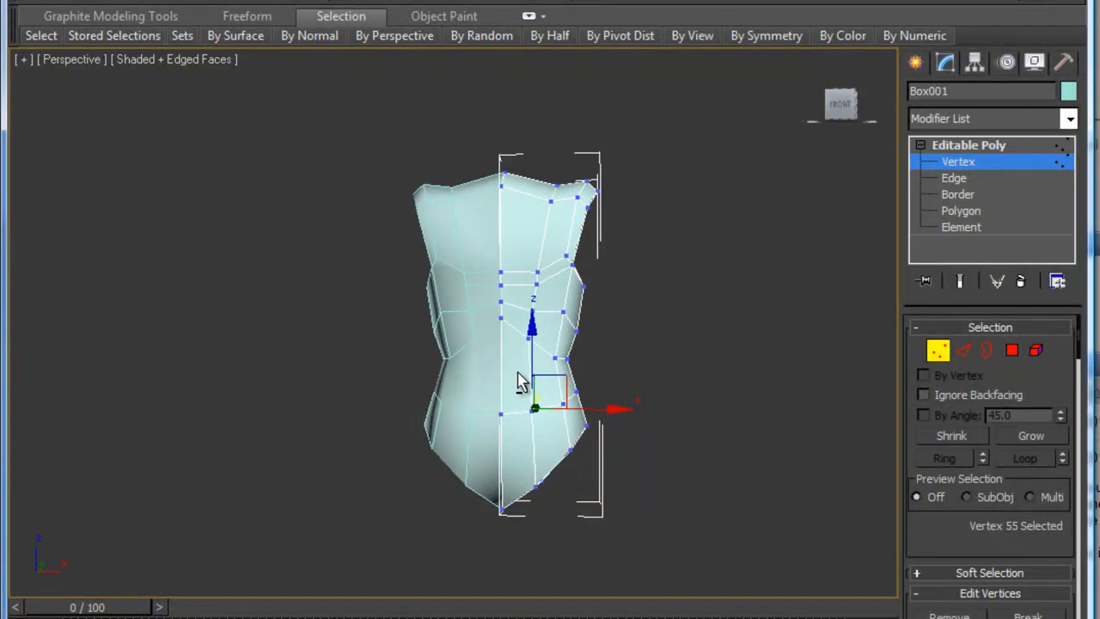
{"action": "key", "text": "2"}
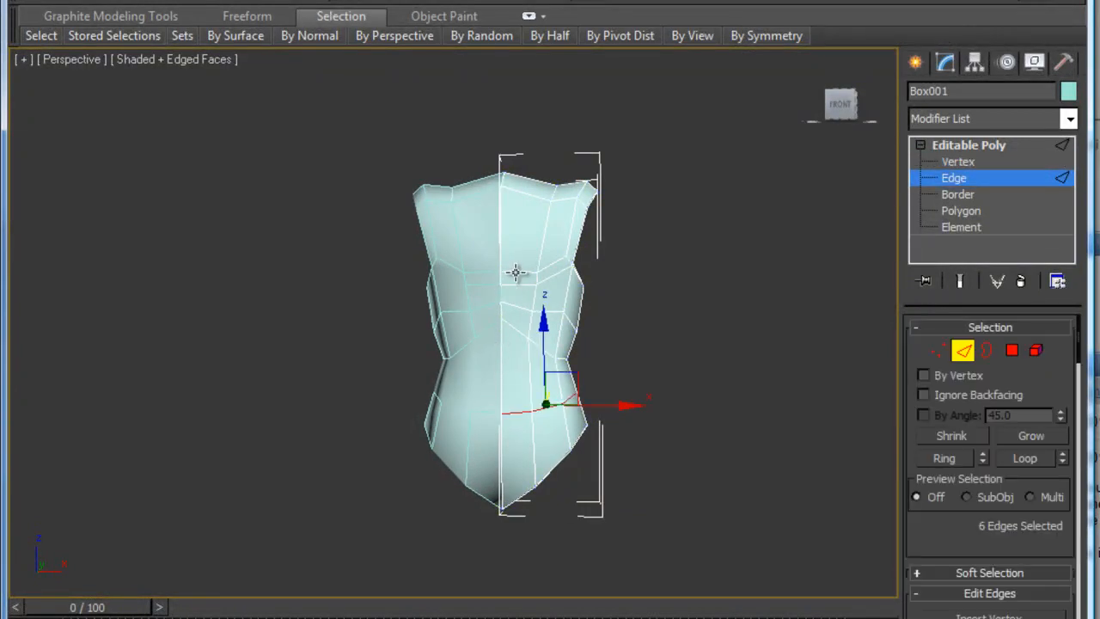
{"action": "key", "text": "alt+r"}
{"action": "middle_click_drag", "start_coordinate": [549, 360], "coordinate": [386, 348], "text": "alt"}
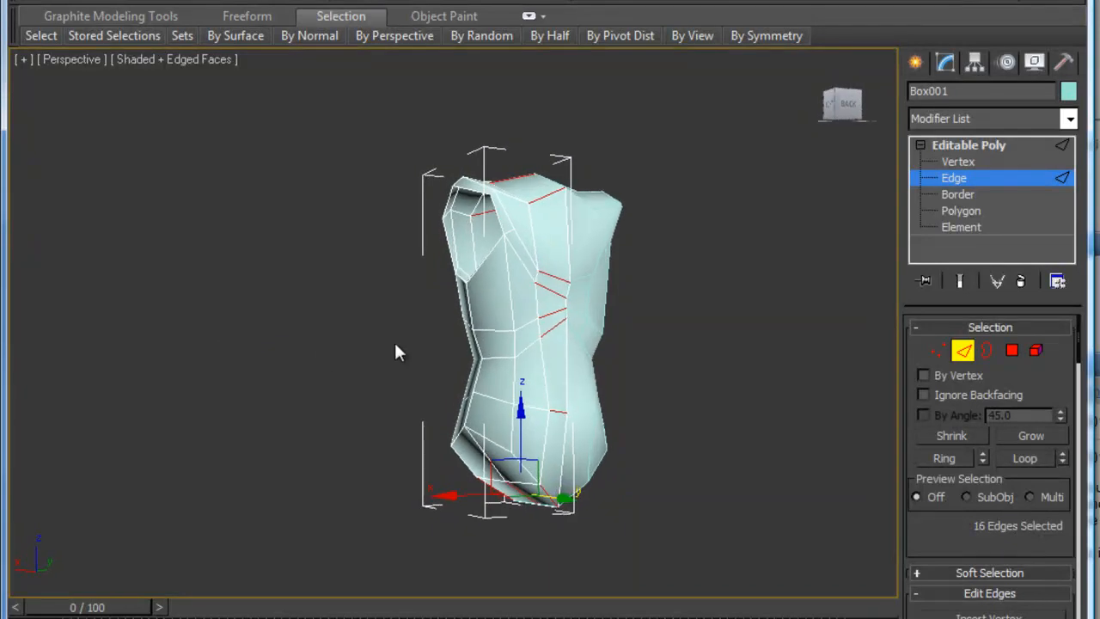
{"action": "right_click", "coordinate": [558, 292]}
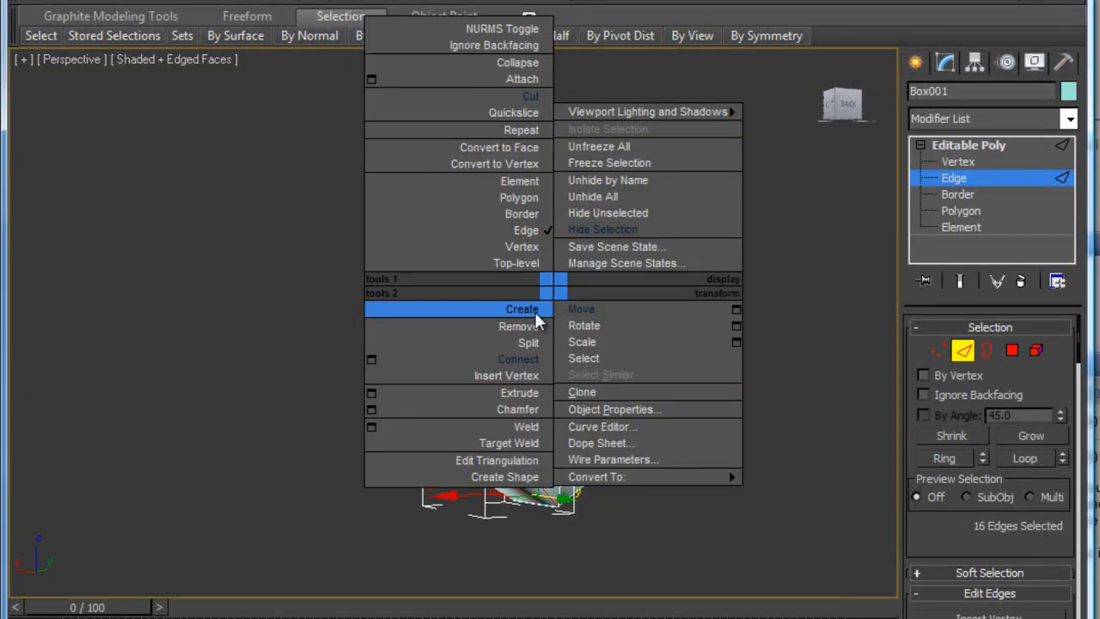
{"action": "left_click", "coordinate": [515, 359]}
Raise the front and back bottom centre vertices of the crotch at vertex level
{"action": "middle_click_drag", "start_coordinate": [411, 292], "coordinate": [668, 338], "text": "alt"}
{"action": "scroll", "coordinate": [504, 364], "scroll_direction": "up", "scroll_amount": 5}
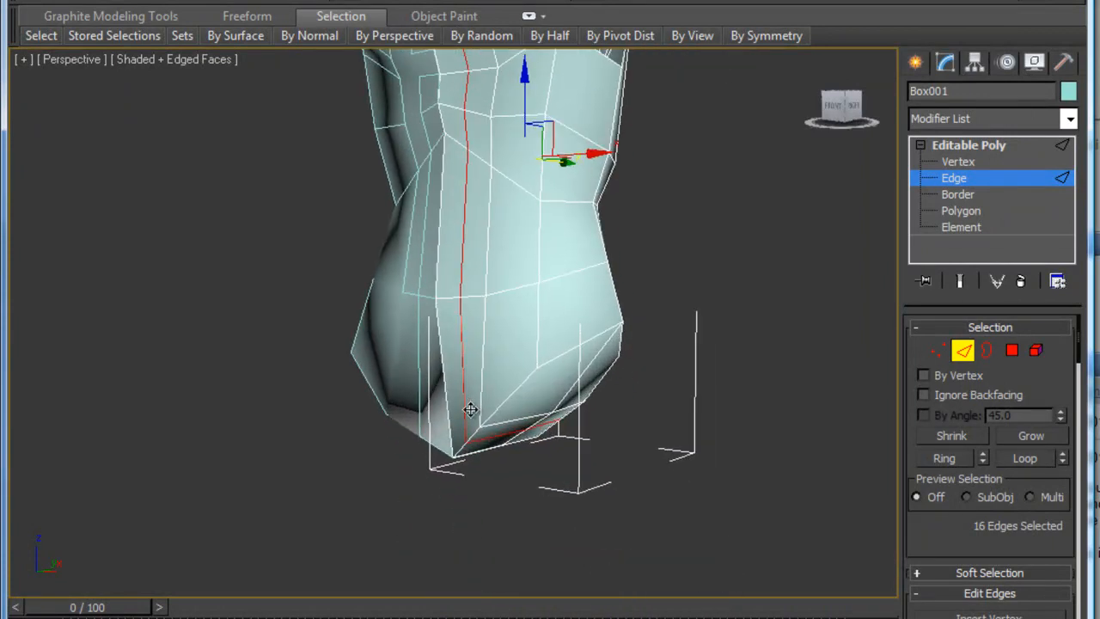
{"action": "key", "text": "1"}
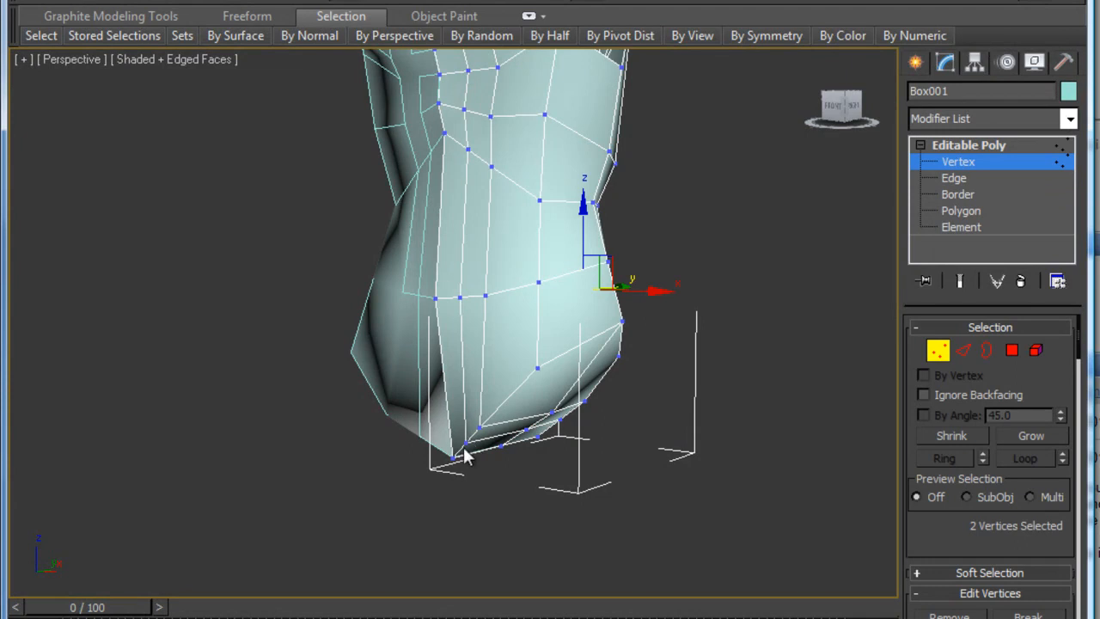
{"action": "left_click", "coordinate": [453, 455]}
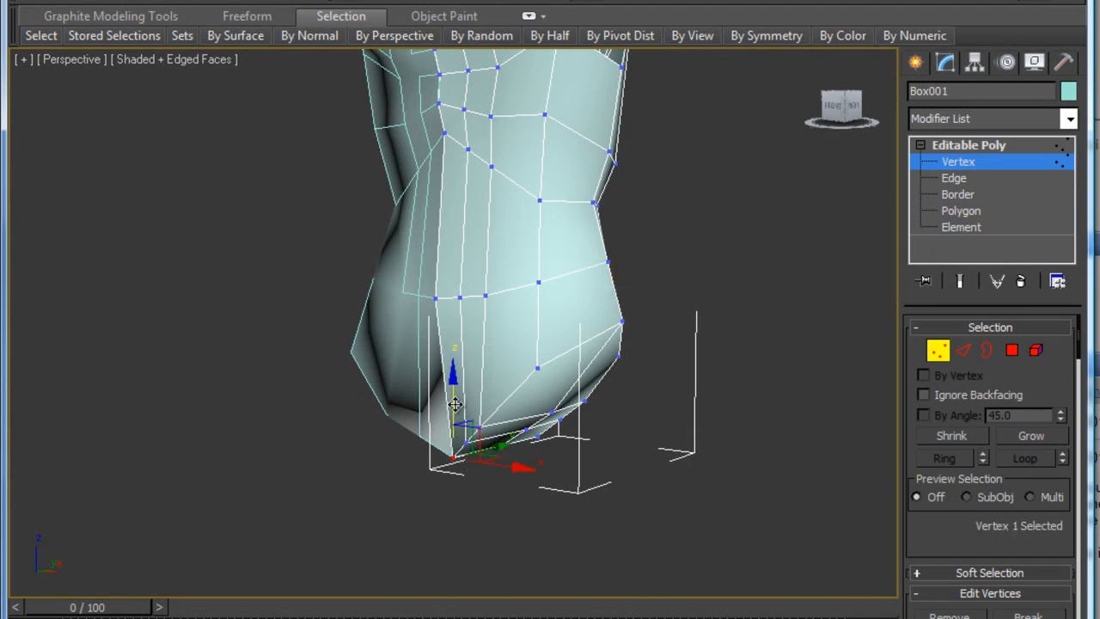
{"action": "left_click_drag", "start_coordinate": [454, 403], "coordinate": [452, 391]}
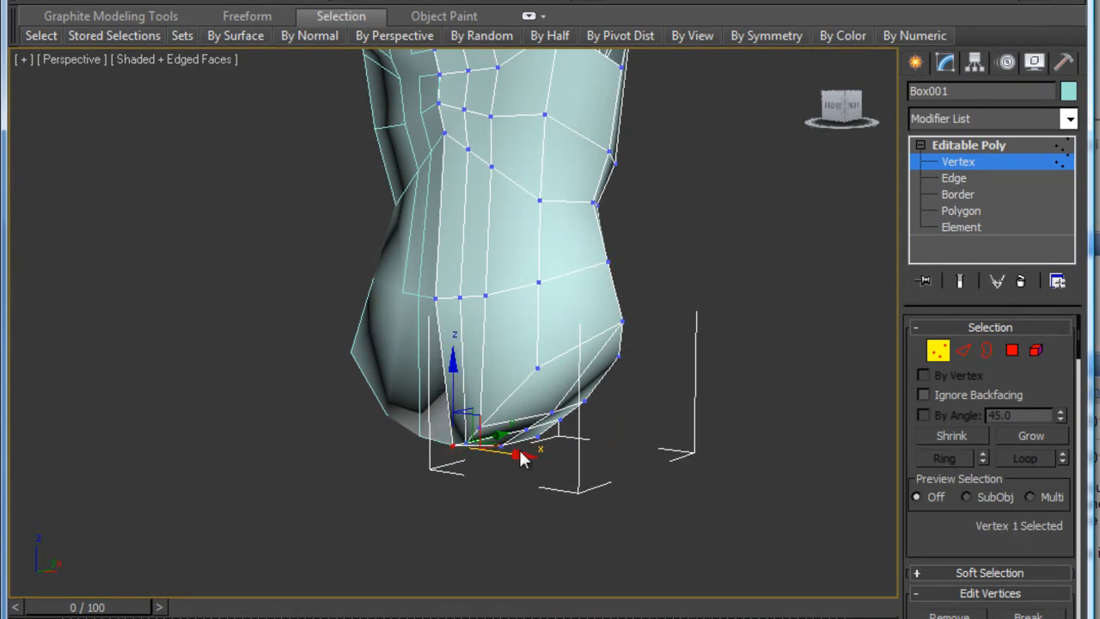
{"action": "middle_click_drag", "start_coordinate": [560, 419], "coordinate": [301, 406], "text": "alt"}
{"action": "left_click", "coordinate": [508, 476]}
{"action": "left_click_drag", "start_coordinate": [510, 423], "coordinate": [513, 396]}
Delete the four lower side polygons of the pelvis to open the leg hole
{"action": "middle_click_drag", "start_coordinate": [421, 372], "coordinate": [595, 357], "text": "alt"}
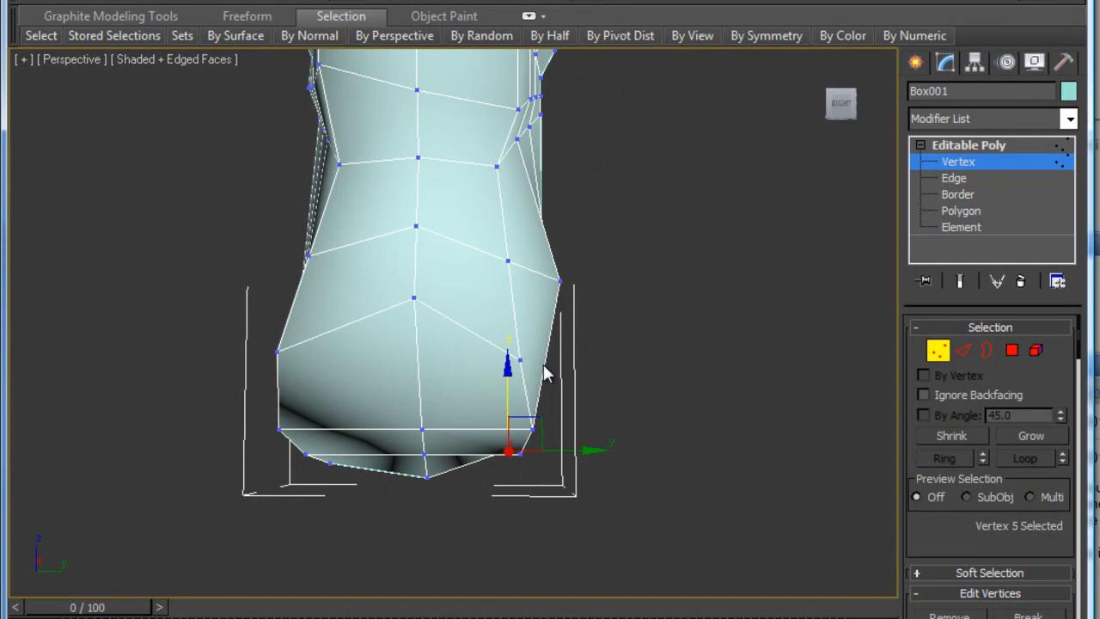
{"action": "key", "text": "4"}
{"action": "left_click", "coordinate": [463, 375]}
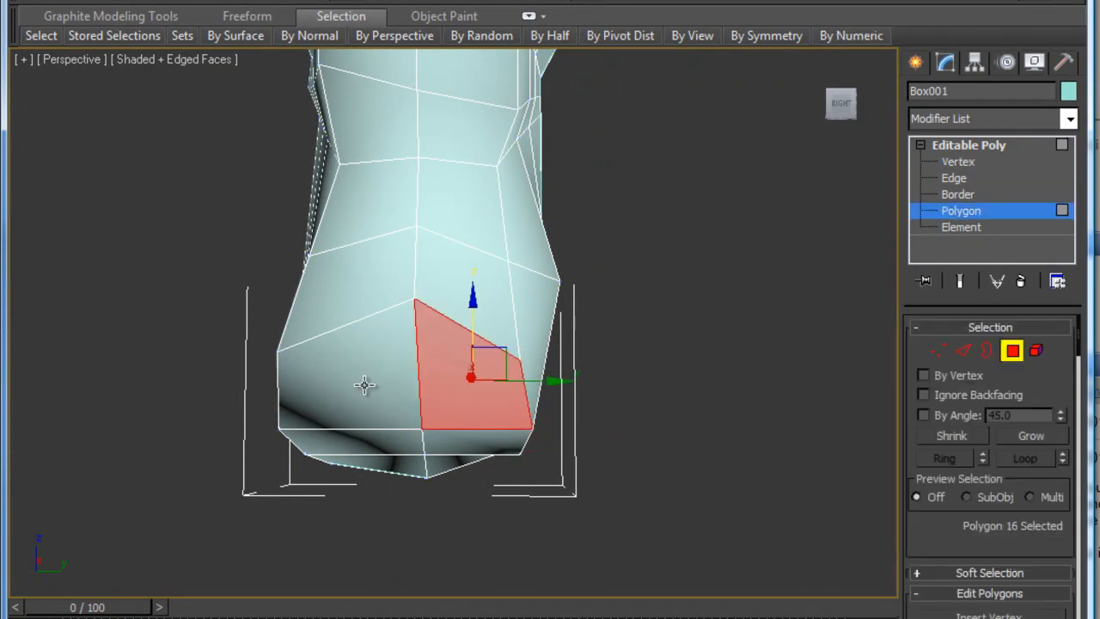
{"action": "left_click", "coordinate": [368, 385], "text": "ctrl"}
{"action": "left_click", "coordinate": [401, 445], "text": "ctrl"}
{"action": "left_click", "coordinate": [461, 438], "text": "ctrl"}
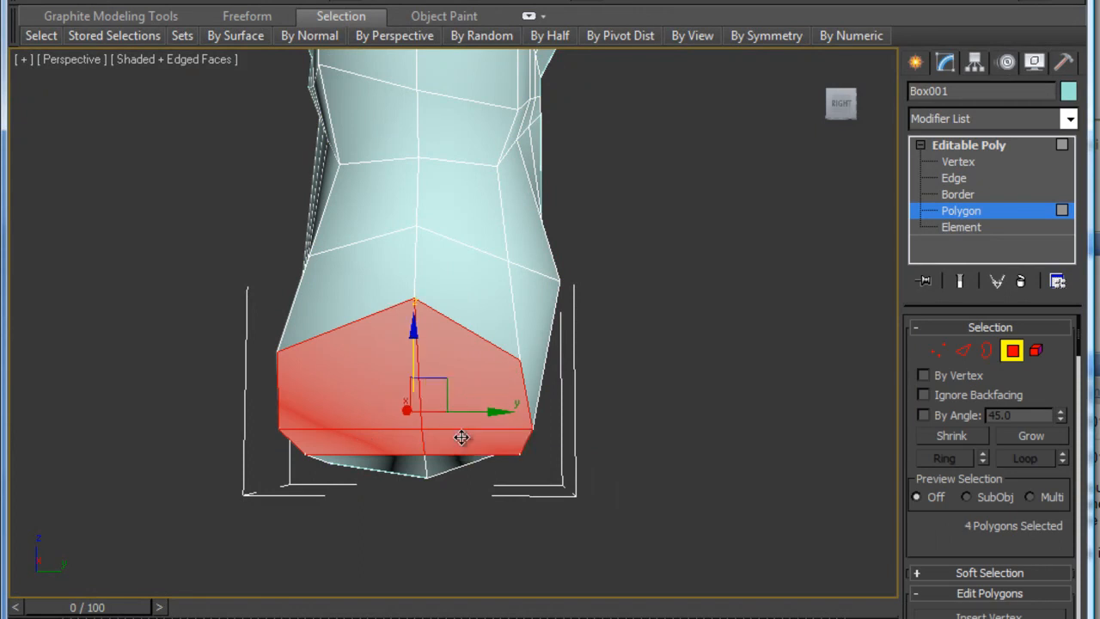
{"action": "key", "text": "Delete"}
Move the back hip-loop vertex outward toward the side and pull the vertex between it and the centre line backward
{"action": "middle_click_drag", "start_coordinate": [370, 274], "coordinate": [483, 305], "text": "alt"}
{"action": "middle_click_drag", "start_coordinate": [386, 199], "coordinate": [211, 352]}
{"action": "scroll", "coordinate": [449, 335], "scroll_direction": "down", "scroll_amount": 4}
{"action": "key", "text": "1"}
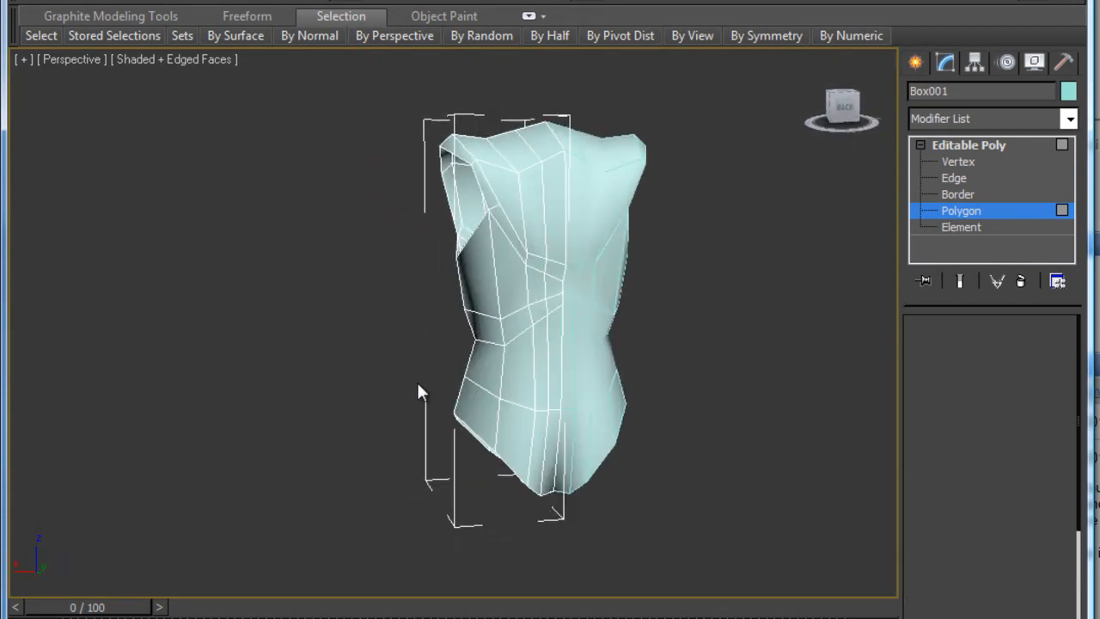
{"action": "left_click", "coordinate": [536, 411]}
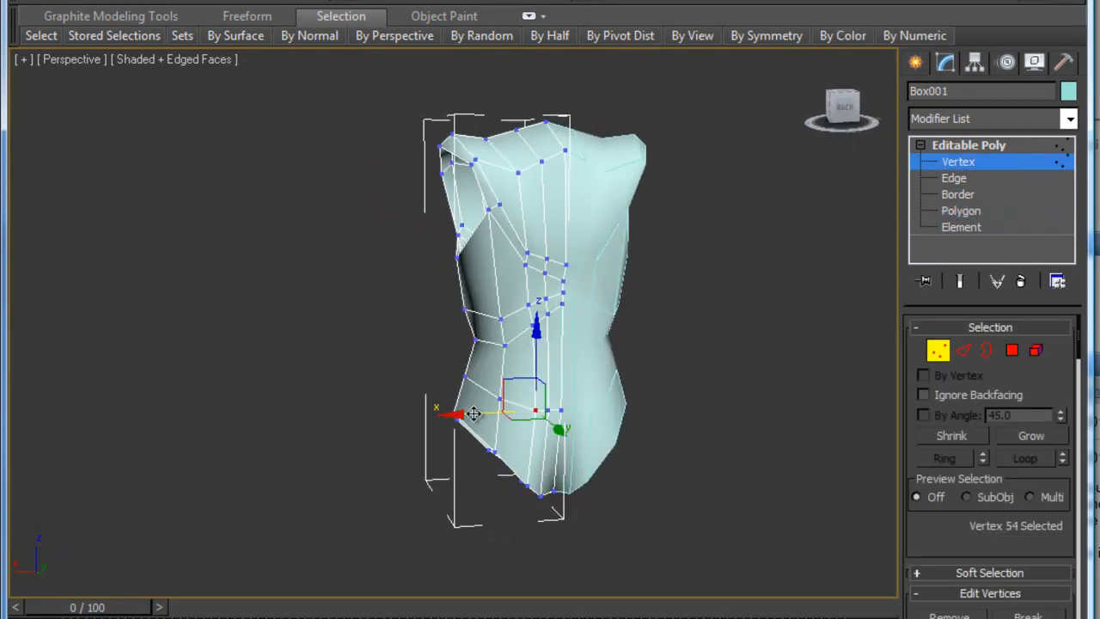
{"action": "left_click_drag", "start_coordinate": [475, 413], "coordinate": [455, 415]}
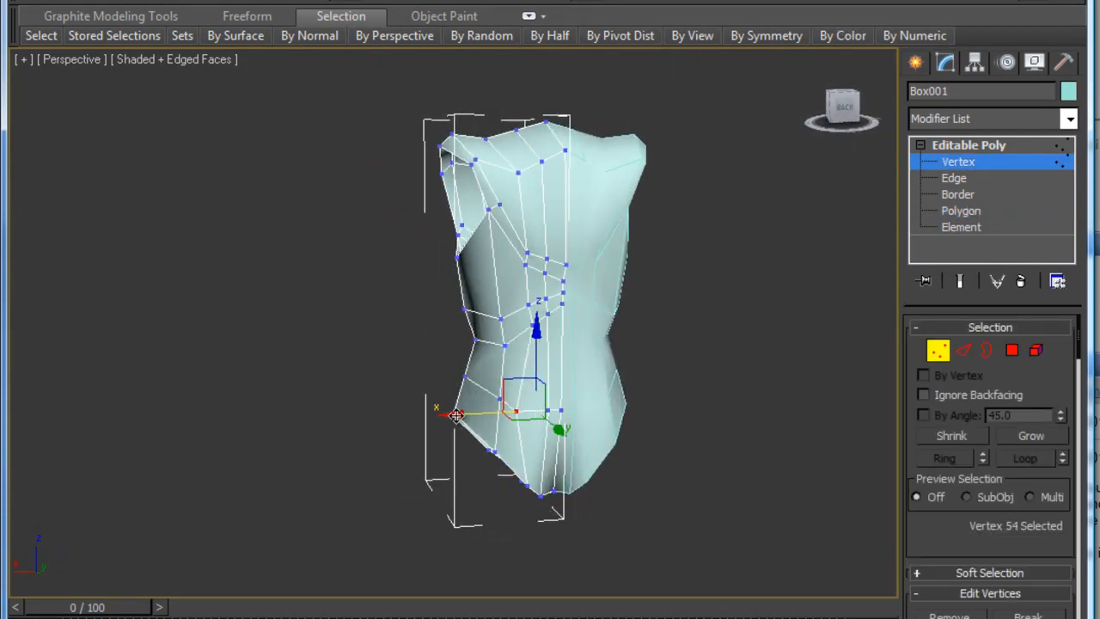
{"action": "left_click", "coordinate": [545, 411]}
{"action": "middle_click_drag", "start_coordinate": [477, 371], "coordinate": [311, 381], "text": "alt"}
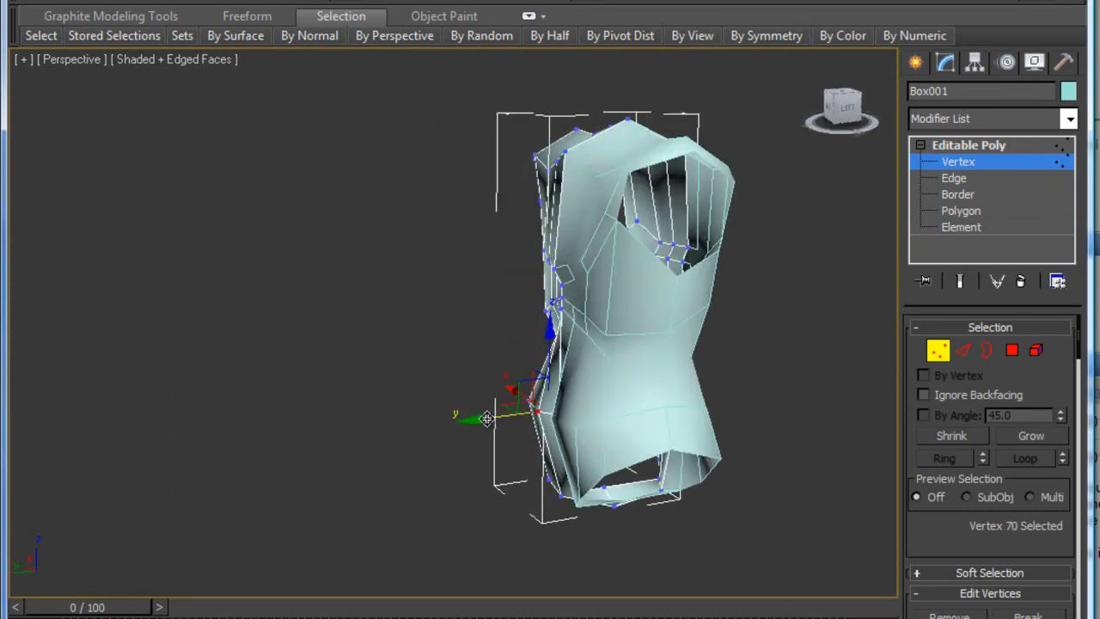
Lower the front centre neckline vertex and the one beside it, then adjust the centre vertex's height separately
{"action": "middle_click_drag", "start_coordinate": [449, 385], "coordinate": [838, 359], "text": "alt"}
{"action": "middle_click_drag", "start_coordinate": [440, 323], "coordinate": [547, 285], "text": "alt"}
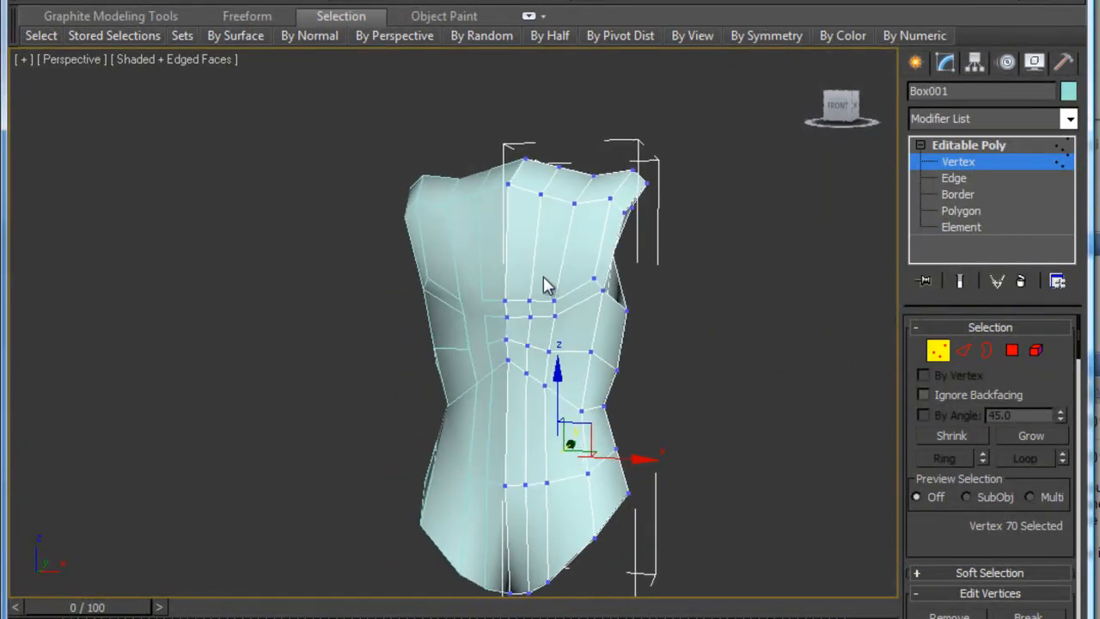
{"action": "left_click", "coordinate": [541, 195]}
{"action": "left_click", "coordinate": [506, 186], "text": "ctrl"}
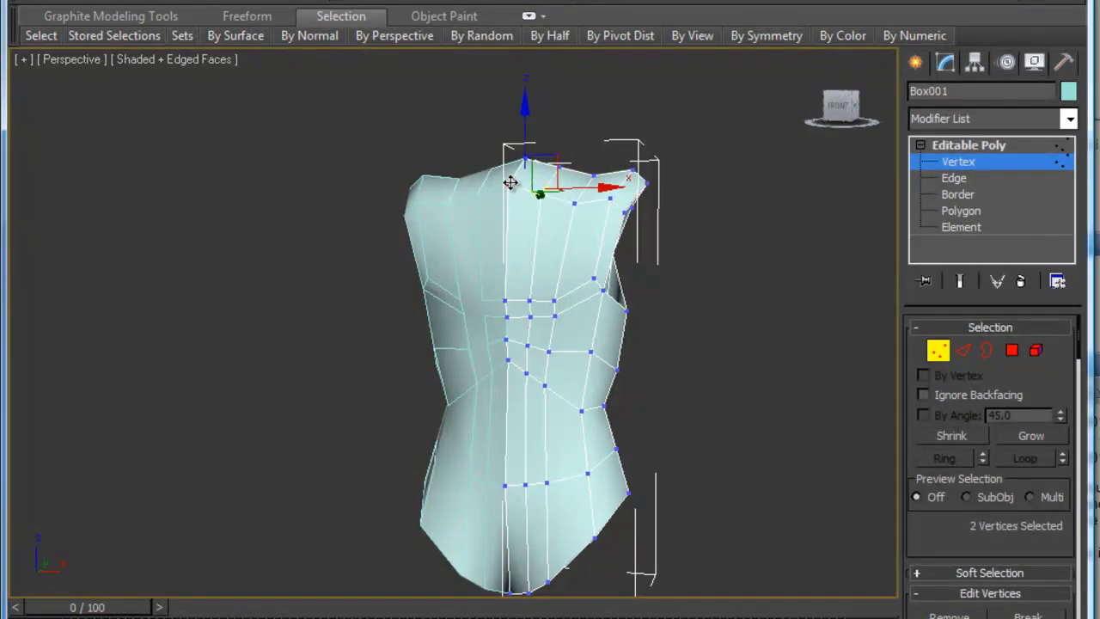
{"action": "left_click_drag", "start_coordinate": [523, 150], "coordinate": [514, 202]}
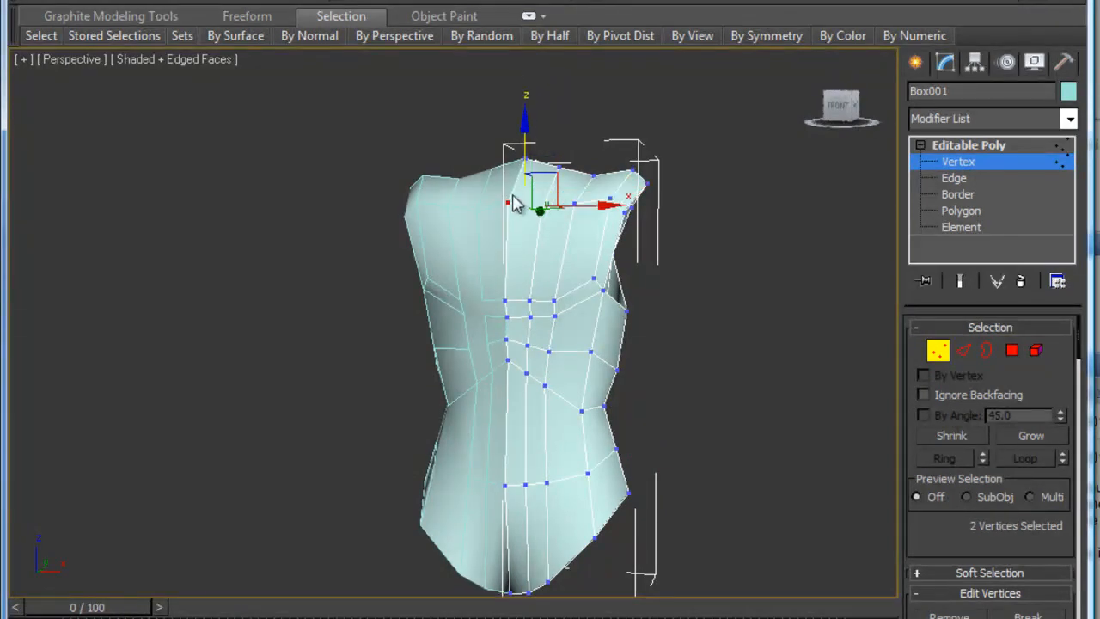
{"action": "left_click", "coordinate": [508, 198]}
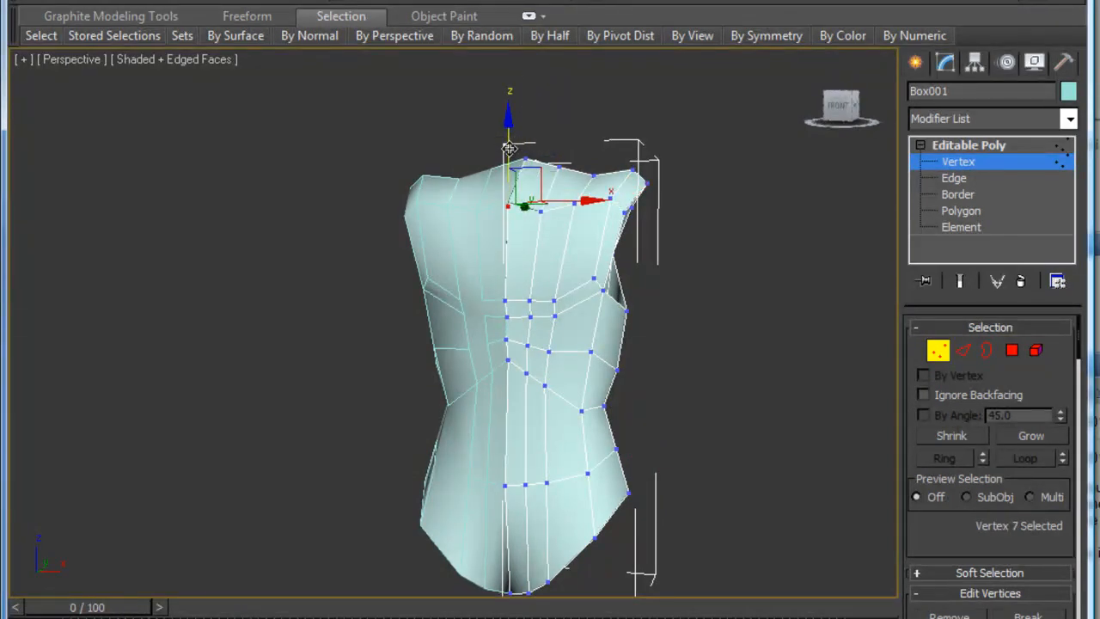
{"action": "left_click_drag", "start_coordinate": [510, 154], "coordinate": [509, 156]}
{"action": "middle_click_drag", "start_coordinate": [585, 200], "coordinate": [444, 196], "text": "alt"}
{"action": "middle_click_drag", "start_coordinate": [490, 273], "coordinate": [531, 260], "text": "alt"}
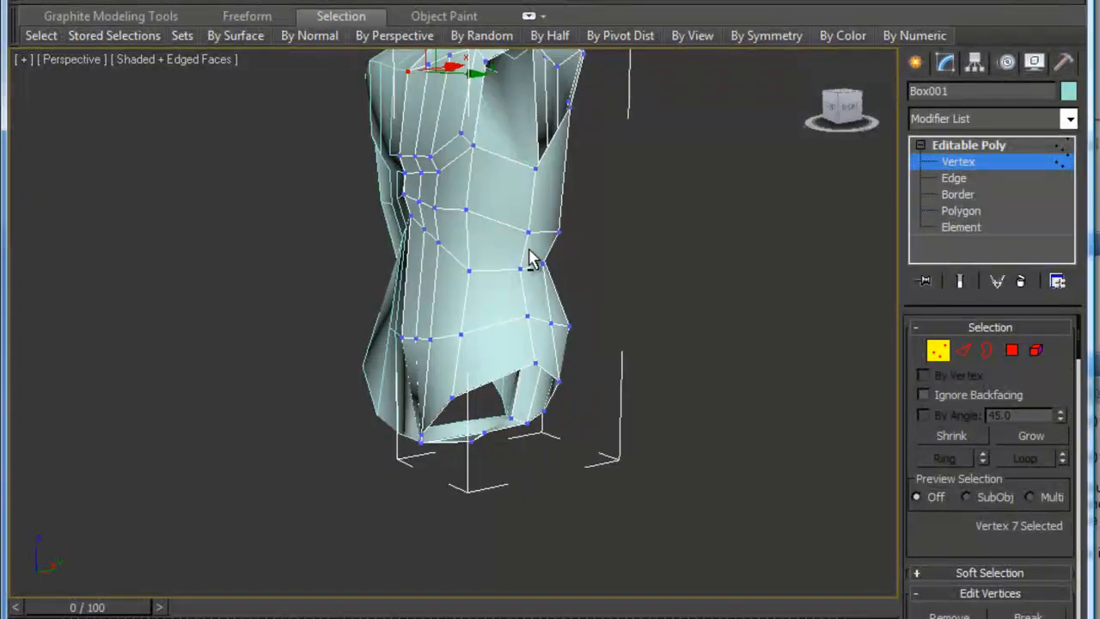
{"action": "key", "text": "2"}
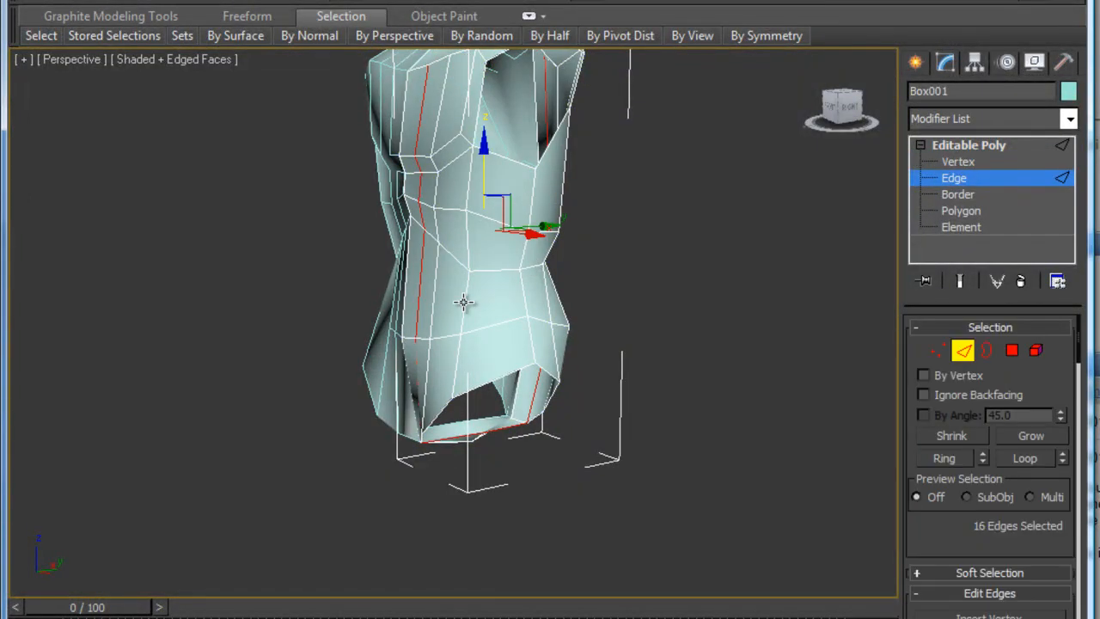
{"action": "left_click", "coordinate": [463, 303]}
Raise the two centre-line vertices of the mid-back loops at vertex level
{"action": "middle_click_drag", "start_coordinate": [568, 219], "coordinate": [590, 311]}
{"action": "middle_click_drag", "start_coordinate": [589, 306], "coordinate": [405, 302], "text": "alt"}
{"action": "key", "text": "1"}
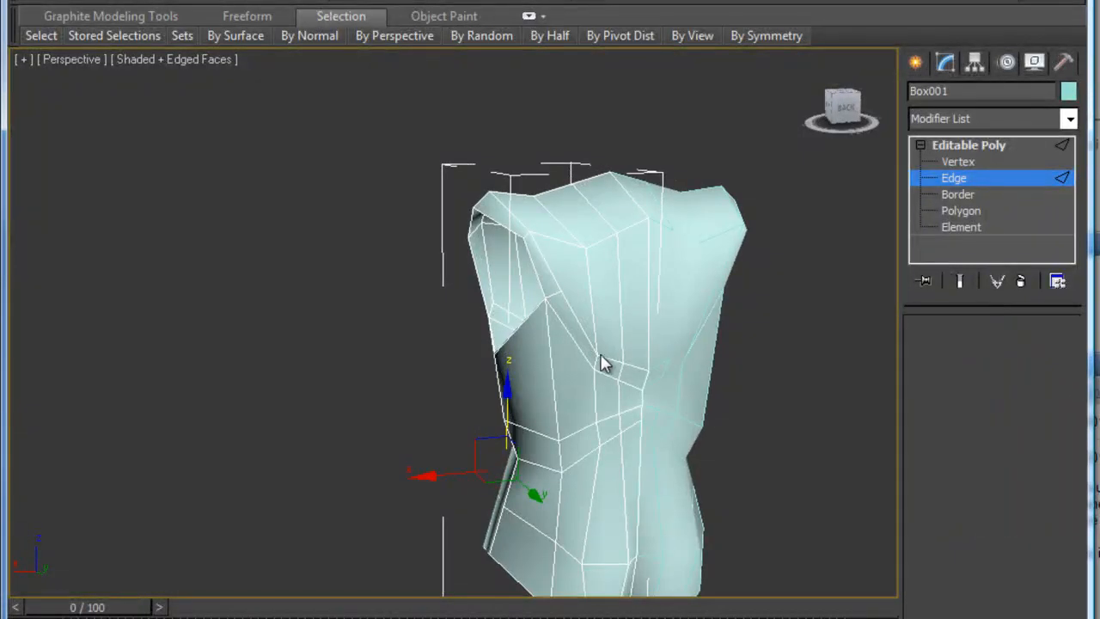
{"action": "left_click", "coordinate": [642, 389]}
{"action": "left_click", "coordinate": [649, 370], "text": "ctrl"}
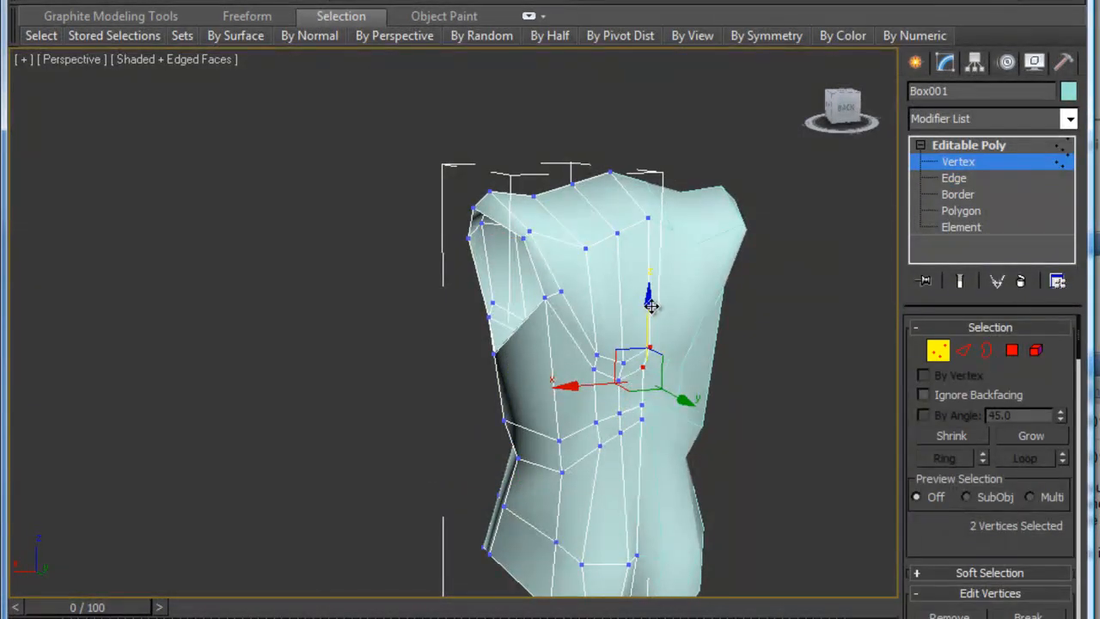
{"action": "left_click_drag", "start_coordinate": [651, 304], "coordinate": [650, 282]}
Move the small polygon on the mid-back band, one column out from the centre line, outward toward the side
{"action": "middle_click_drag", "start_coordinate": [603, 347], "coordinate": [576, 384], "text": "alt"}
{"action": "left_click", "coordinate": [597, 360]}
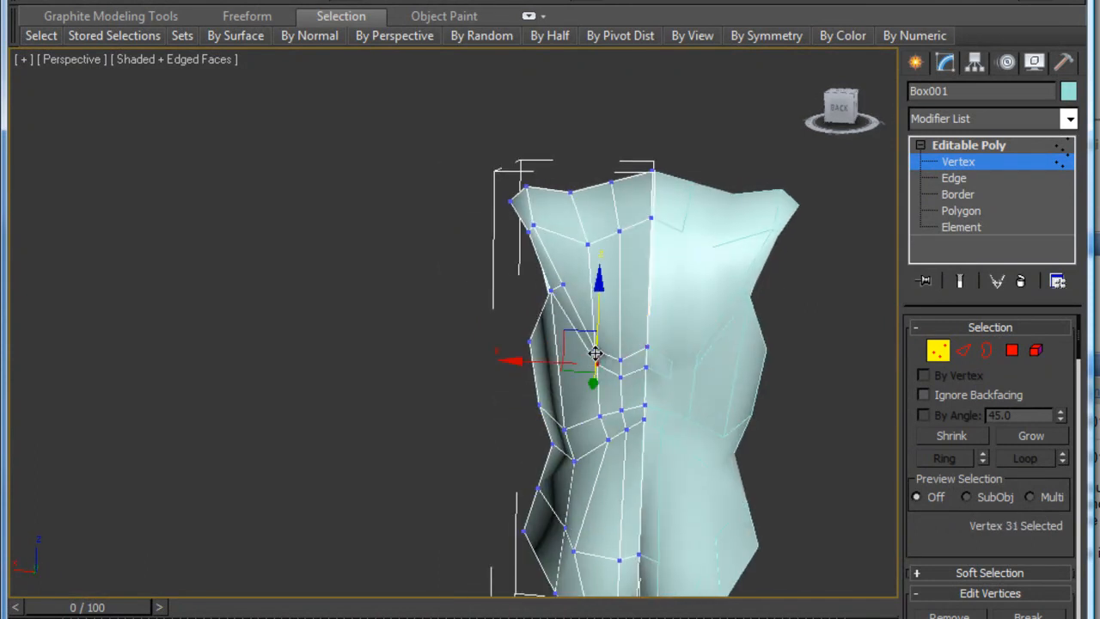
{"action": "left_click", "coordinate": [600, 363], "text": "ctrl"}
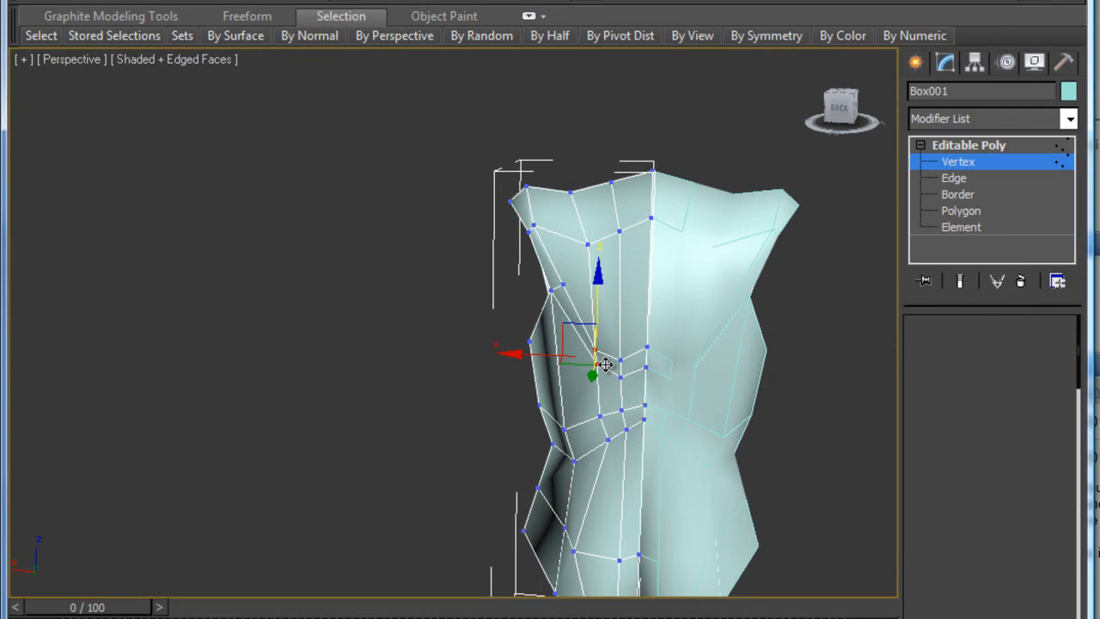
{"action": "key", "text": "4"}
{"action": "left_click", "coordinate": [613, 365]}
{"action": "left_click_drag", "start_coordinate": [562, 360], "coordinate": [551, 360]}
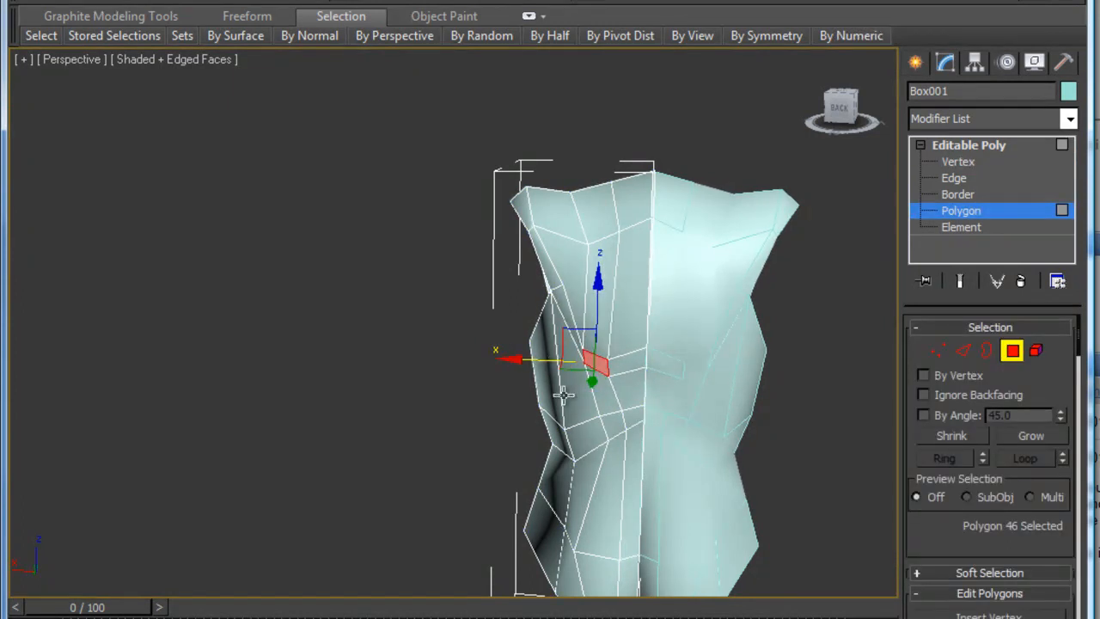
Move the back corner vertex just above the waist forward
{"action": "middle_click_drag", "start_coordinate": [523, 342], "coordinate": [768, 334], "text": "alt"}
{"action": "middle_click_drag", "start_coordinate": [526, 404], "coordinate": [456, 421], "text": "alt"}
{"action": "key", "text": "1"}
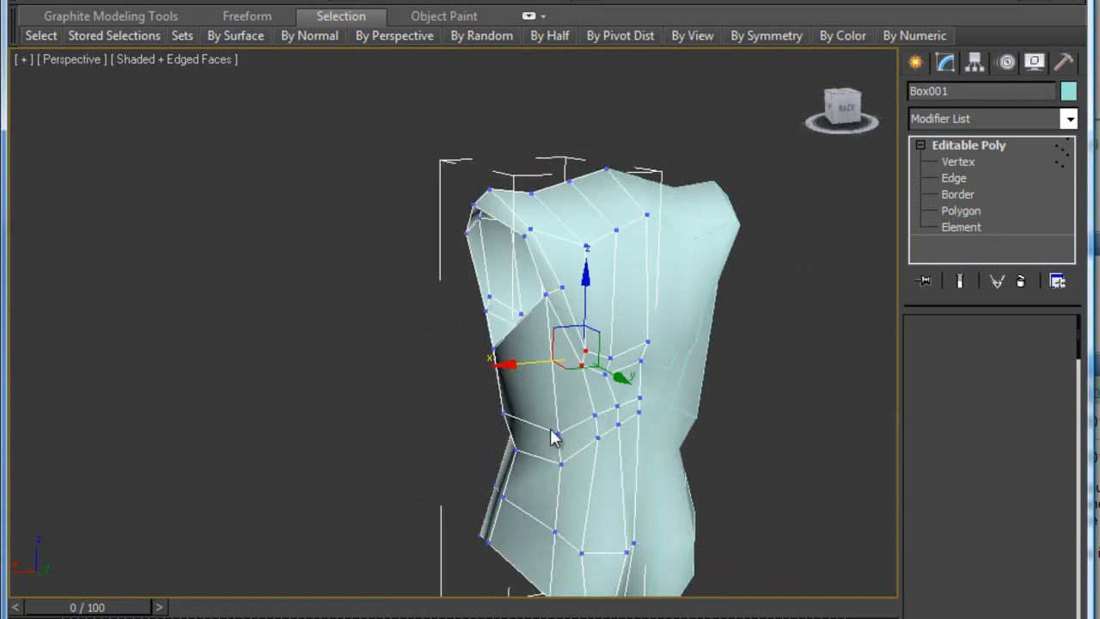
{"action": "left_click", "coordinate": [559, 462]}
{"action": "middle_click_drag", "start_coordinate": [560, 462], "coordinate": [606, 432], "text": "alt"}
{"action": "left_click_drag", "start_coordinate": [615, 434], "coordinate": [581, 437]}
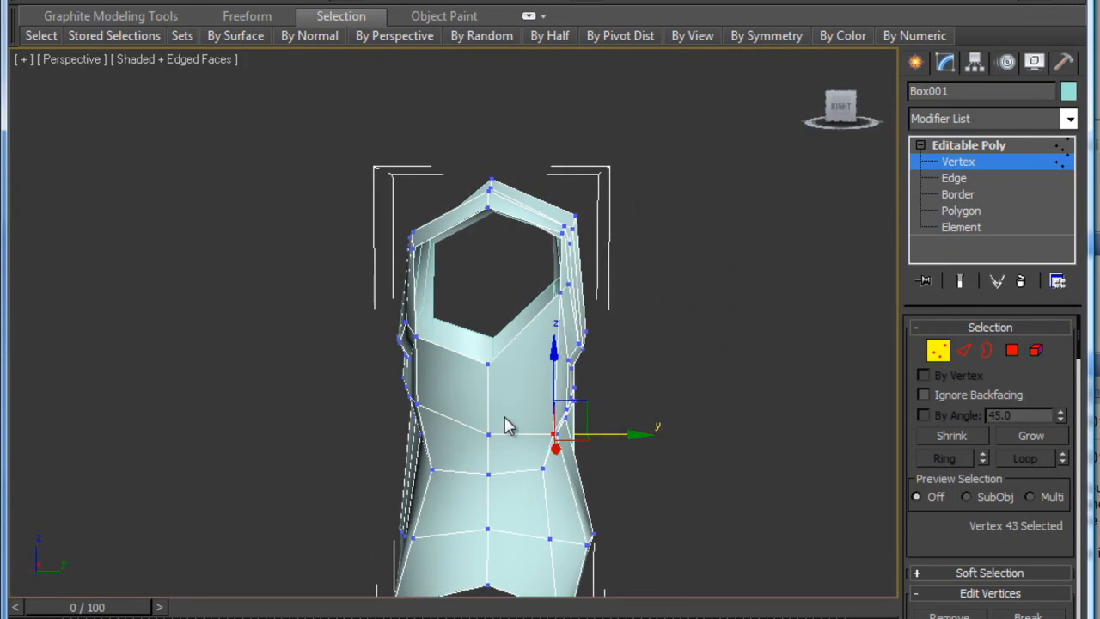
Add an edge loop between the waist and hips by connecting the ring of nine vertical edges
{"action": "middle_click_drag", "start_coordinate": [422, 361], "coordinate": [559, 369], "text": "alt"}
{"action": "scroll", "coordinate": [455, 438], "scroll_direction": "down", "scroll_amount": 4}
{"action": "middle_click_drag", "start_coordinate": [456, 437], "coordinate": [391, 374]}
{"action": "scroll", "coordinate": [432, 374], "scroll_direction": "up", "scroll_amount": 4}
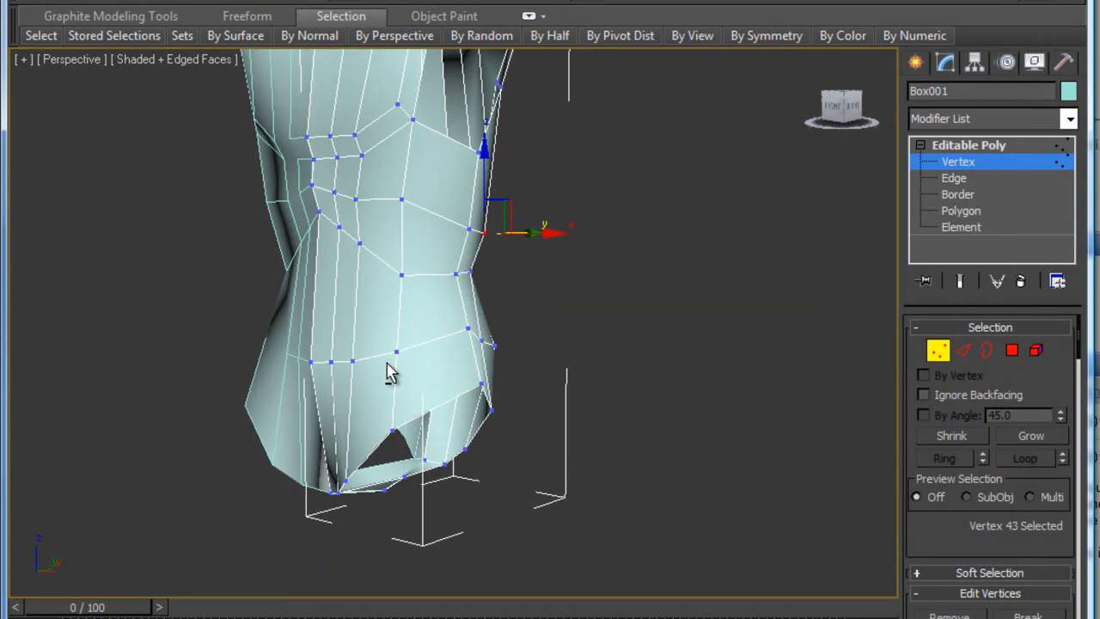
{"action": "key", "text": "2"}
{"action": "left_click", "coordinate": [398, 352]}
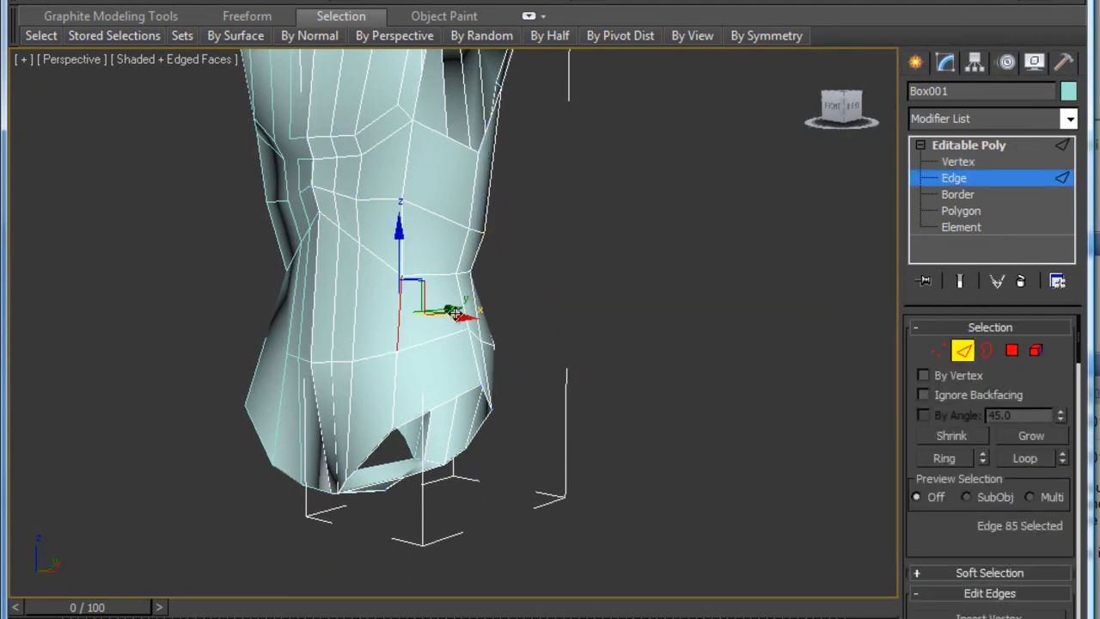
{"action": "left_click", "coordinate": [460, 314], "text": "shift"}
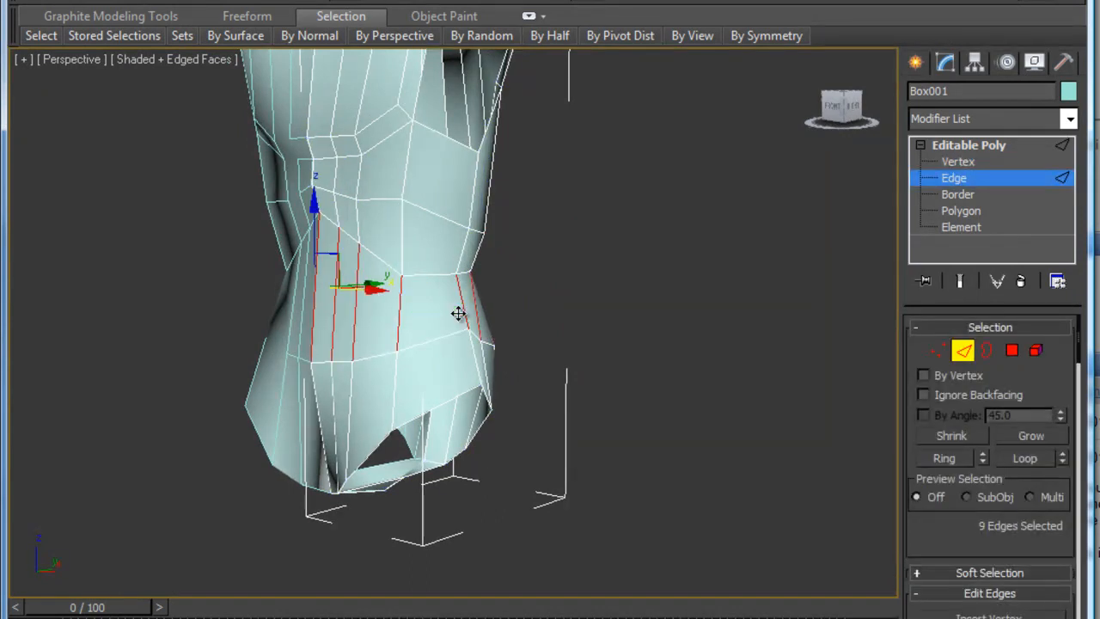
{"action": "right_click", "coordinate": [370, 301]}
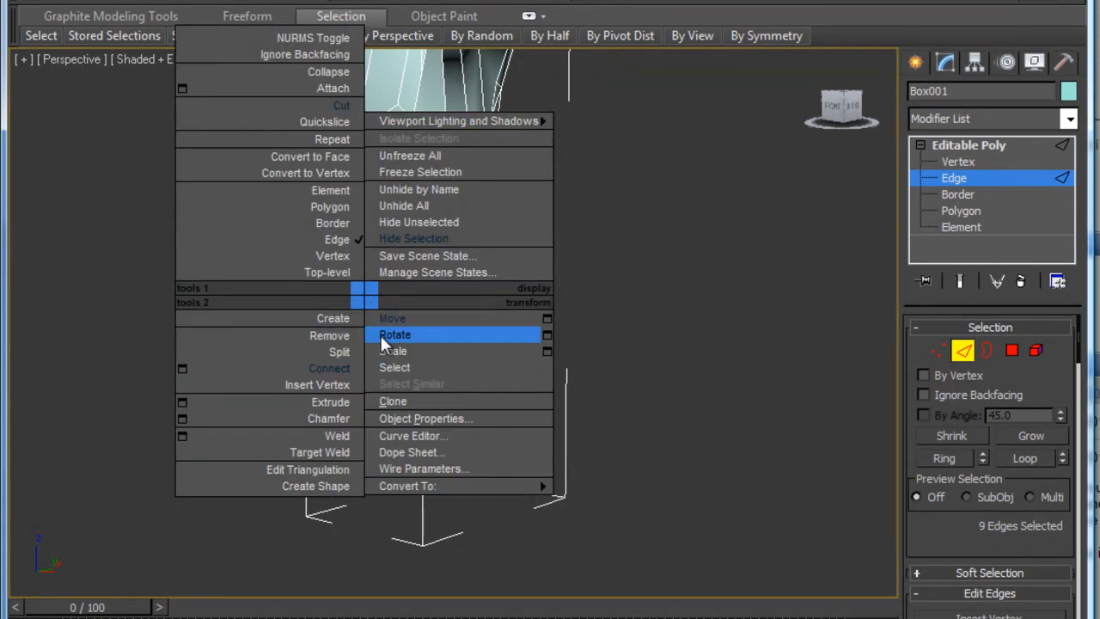
{"action": "left_click", "coordinate": [332, 367]}
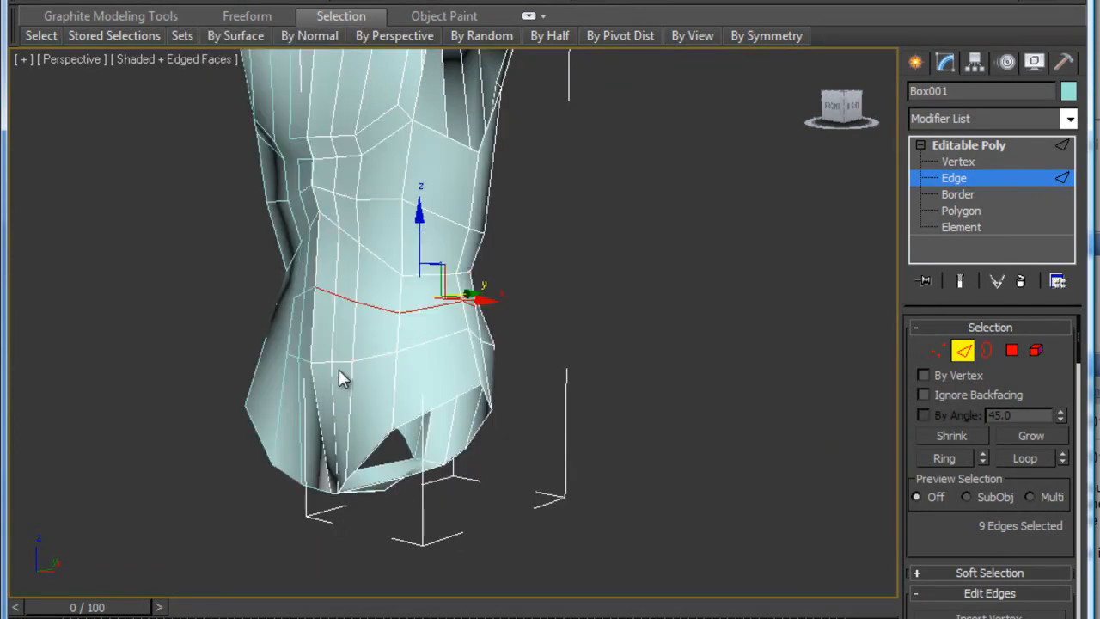
Reposition the front corner vertex of the new loop between waist and hips, checking it from the side and front
{"action": "middle_click_drag", "start_coordinate": [396, 318], "coordinate": [483, 328], "text": "alt"}
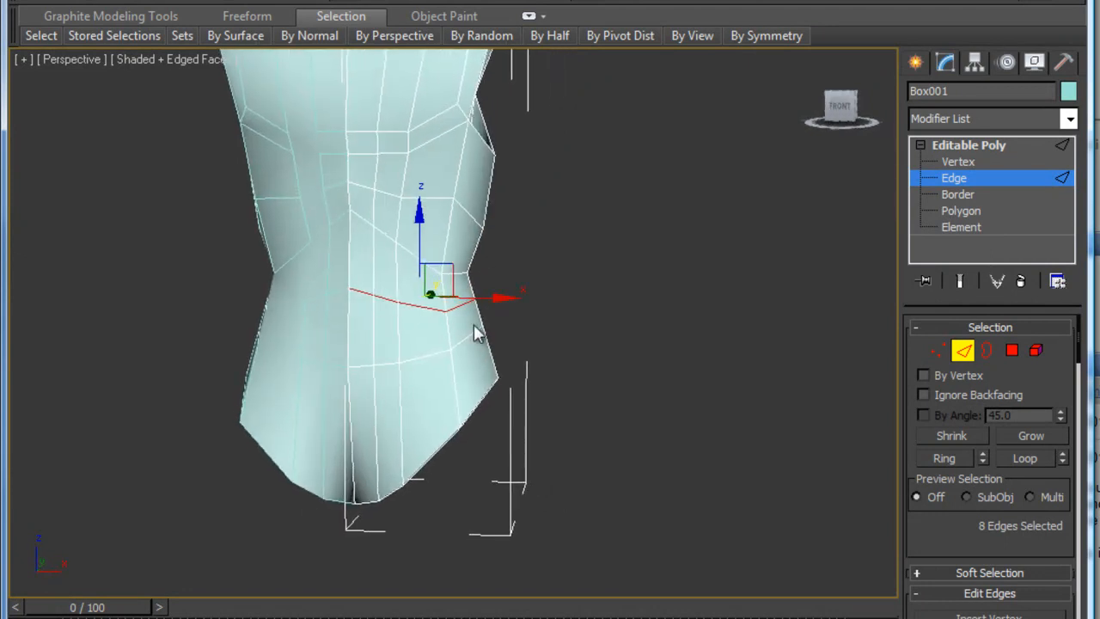
{"action": "key", "text": "1"}
{"action": "left_click", "coordinate": [475, 298]}
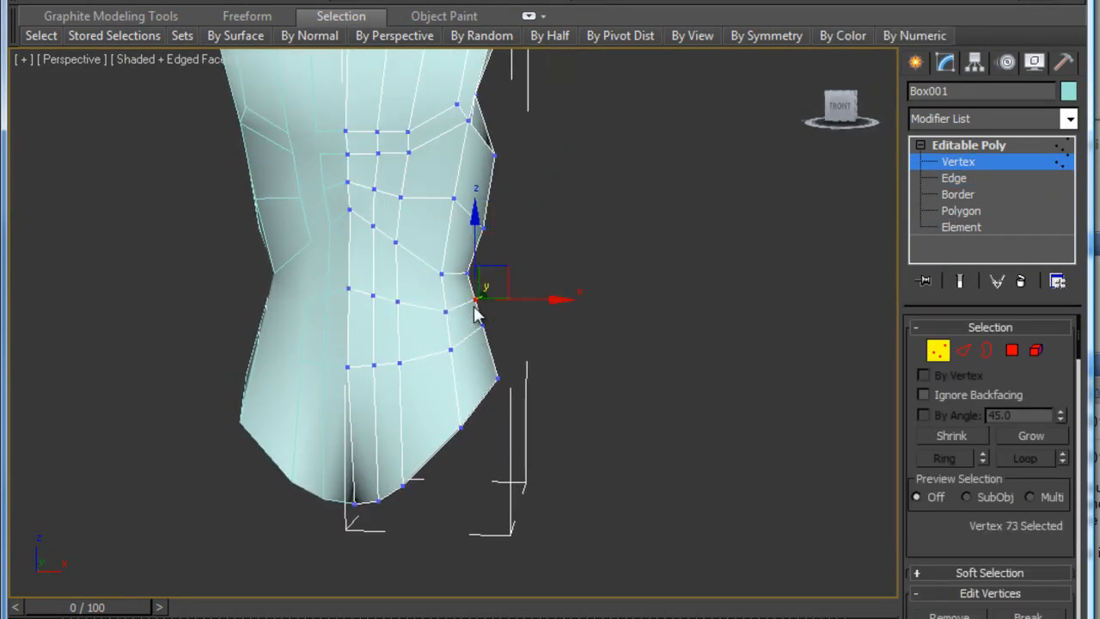
{"action": "middle_click_drag", "start_coordinate": [599, 272], "coordinate": [355, 285], "text": "alt"}
{"action": "left_click_drag", "start_coordinate": [353, 268], "coordinate": [439, 304]}
{"action": "left_click", "coordinate": [439, 304]}
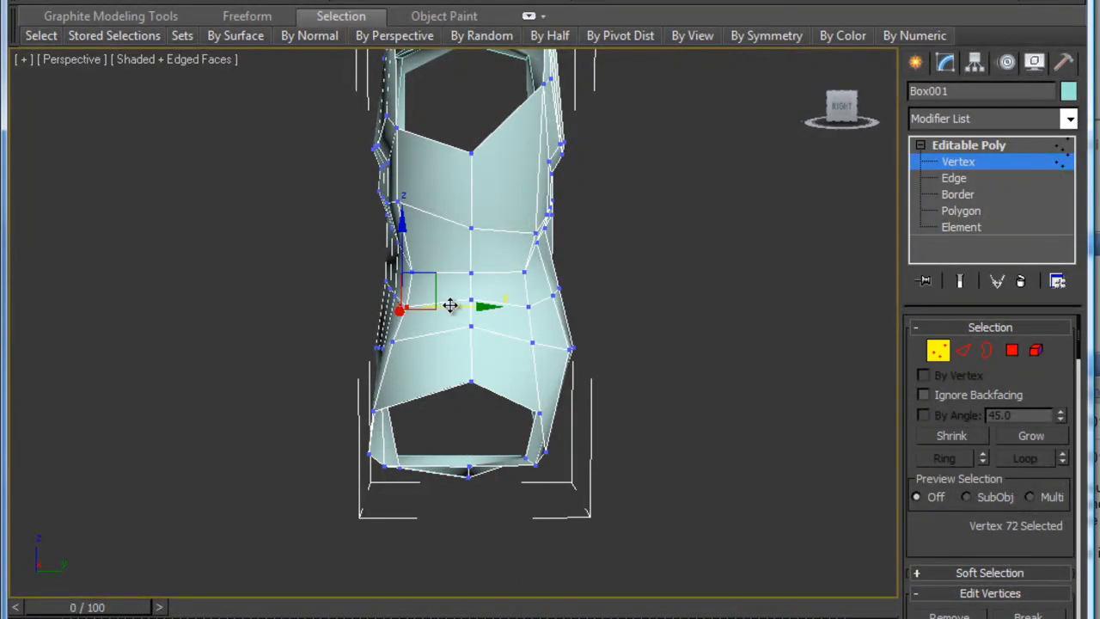
{"action": "mouse_move", "coordinate": [297, 283]}
{"action": "middle_mouse_down", "text": "alt"}
{"action": "mouse_move", "coordinate": [424, 332]}
{"action": "mouse_move", "coordinate": [535, 324]}
{"action": "mouse_move", "coordinate": [533, 313]}
{"action": "middle_mouse_up", "text": "alt"}
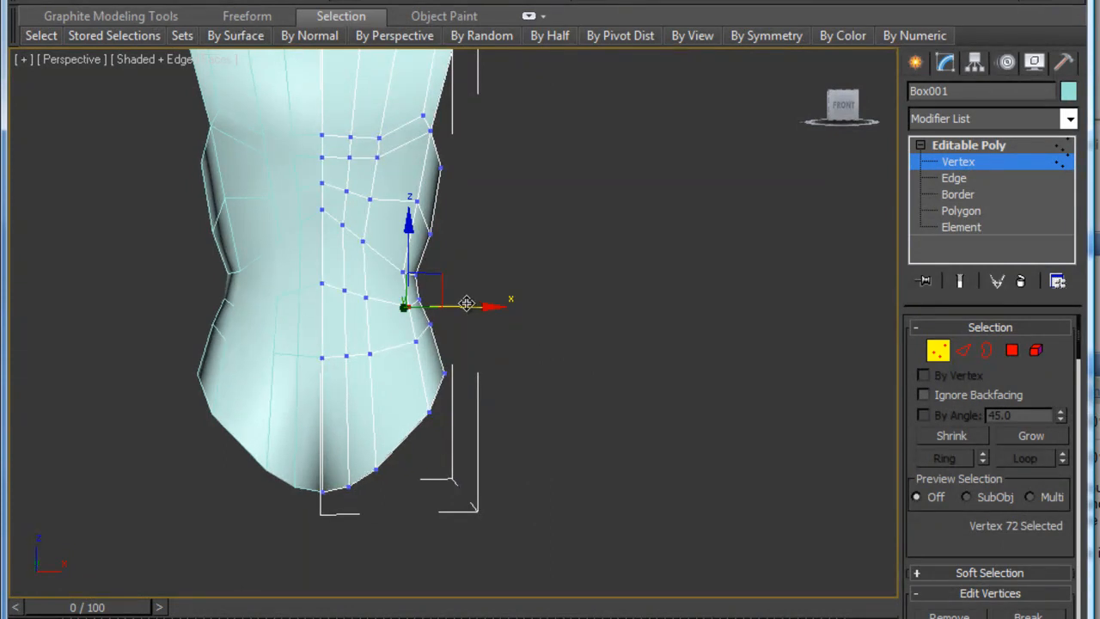
{"action": "middle_click_drag", "start_coordinate": [498, 225], "coordinate": [472, 306], "text": "alt"}
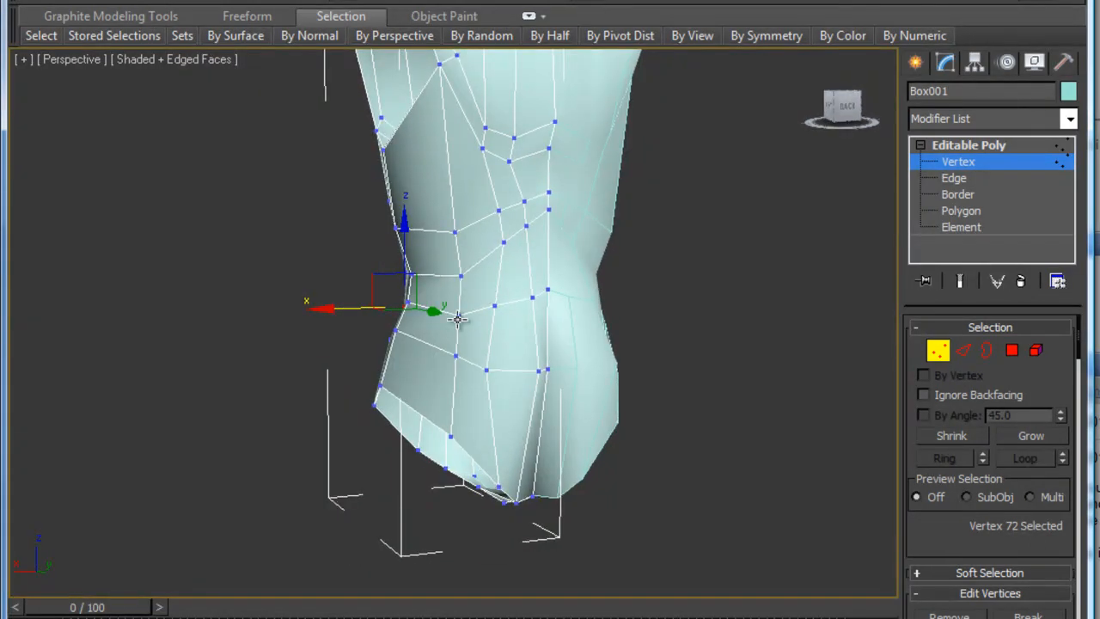
Move the back corner vertex of the new hip loop and the waist vertex above it inward toward the centre
{"action": "left_click", "coordinate": [458, 318], "text": "ctrl"}
{"action": "left_click_drag", "start_coordinate": [432, 287], "coordinate": [439, 290]}
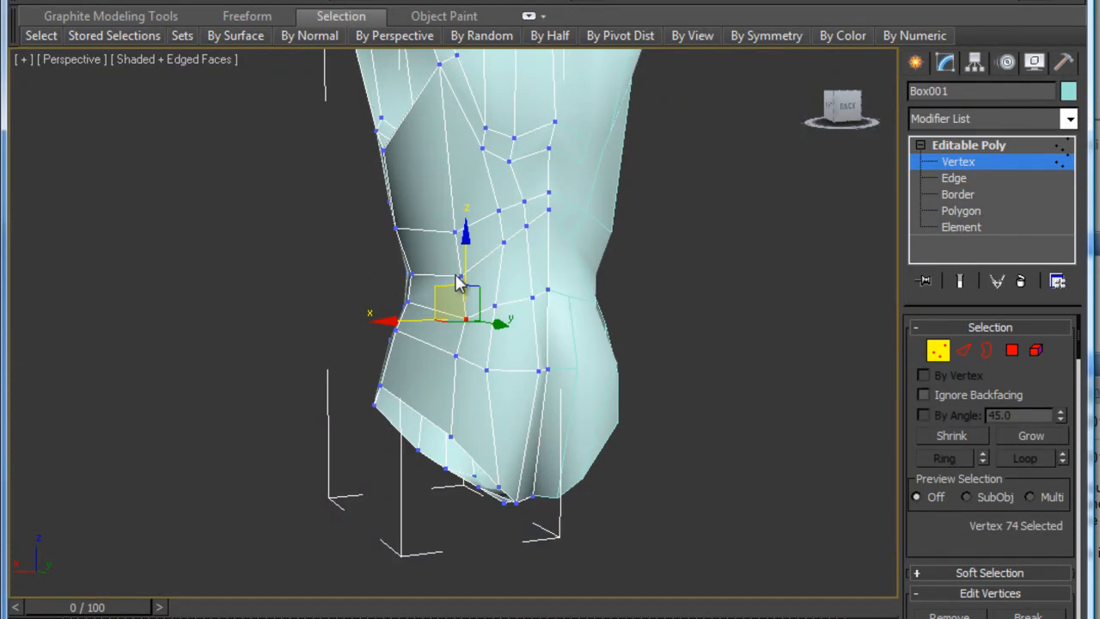
{"action": "left_click", "coordinate": [456, 276]}
{"action": "left_click_drag", "start_coordinate": [426, 252], "coordinate": [439, 253]}
Inset the four polygons around the neck area on top of the torso
{"action": "middle_click_drag", "start_coordinate": [436, 159], "coordinate": [478, 337]}
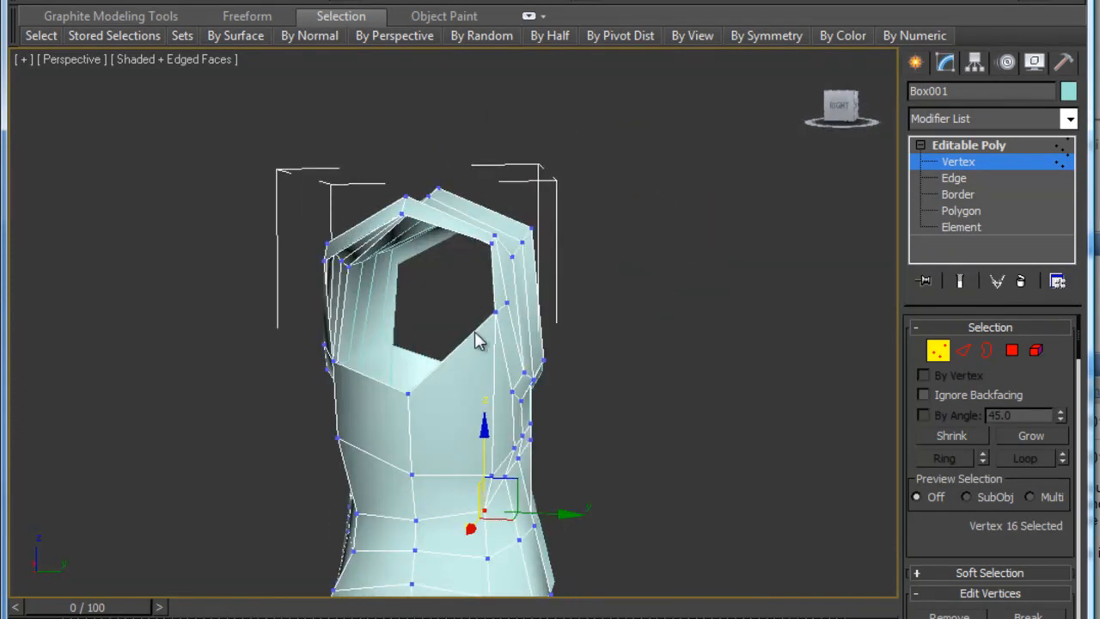
{"action": "middle_click_drag", "start_coordinate": [479, 384], "coordinate": [497, 299], "text": "alt"}
{"action": "middle_click_drag", "start_coordinate": [410, 278], "coordinate": [438, 368], "text": "alt"}
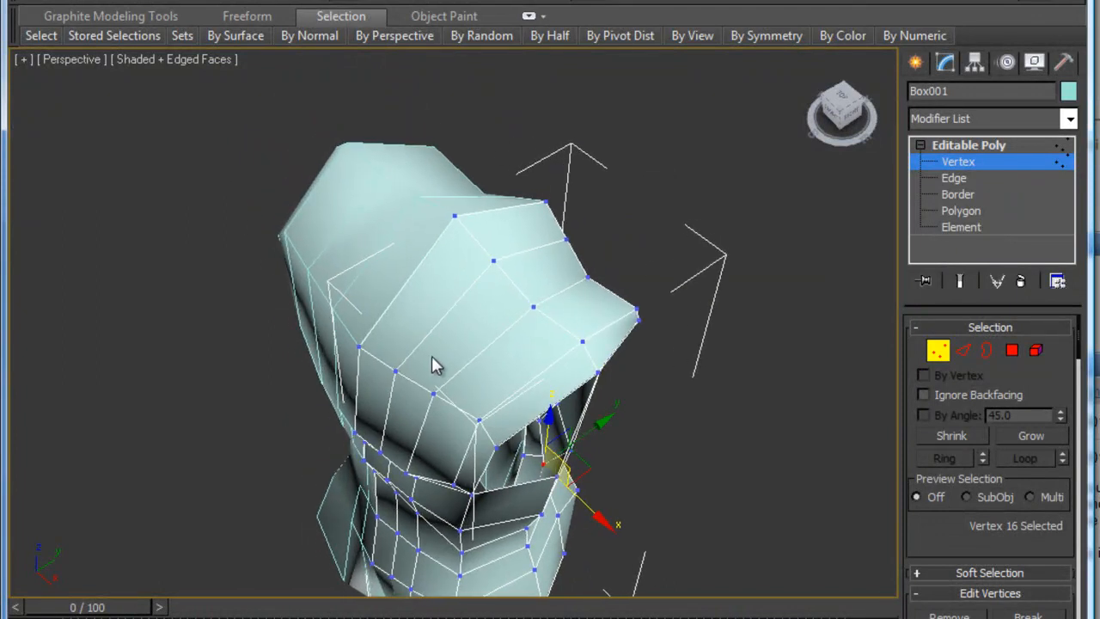
{"action": "key", "text": "4"}
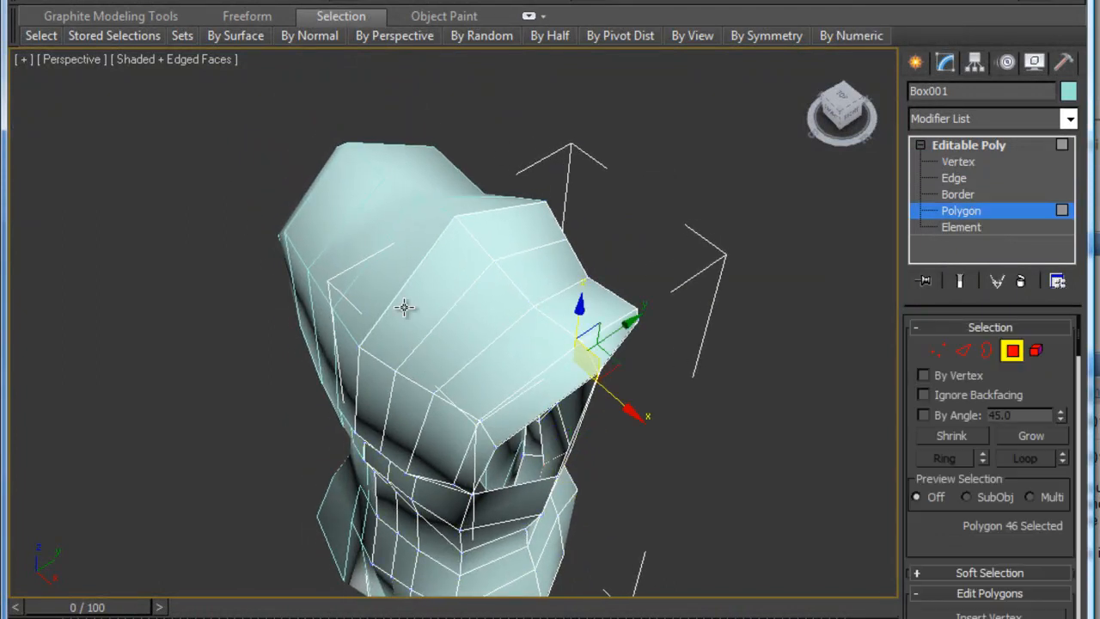
{"action": "left_click", "coordinate": [522, 287], "text": "ctrl"}
{"action": "left_click", "coordinate": [537, 251], "text": "ctrl"}
{"action": "left_click", "coordinate": [516, 217], "text": "ctrl"}
{"action": "right_click", "coordinate": [499, 273]}
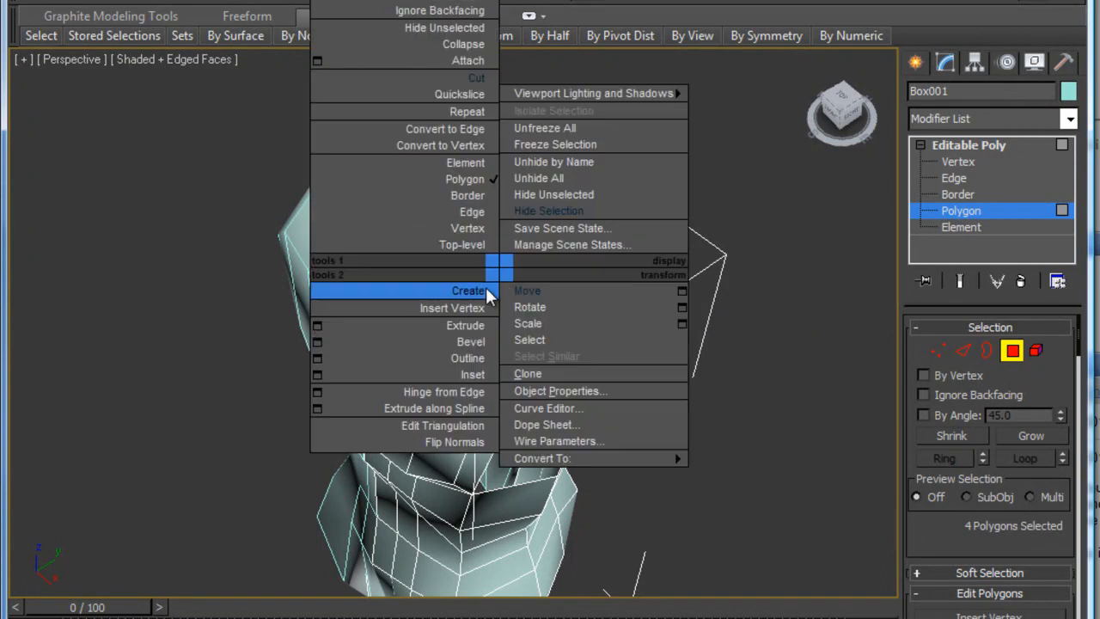
{"action": "left_click", "coordinate": [457, 372]}
{"action": "left_click_drag", "start_coordinate": [461, 338], "coordinate": [462, 338]}
{"action": "right_click", "coordinate": [462, 339]}
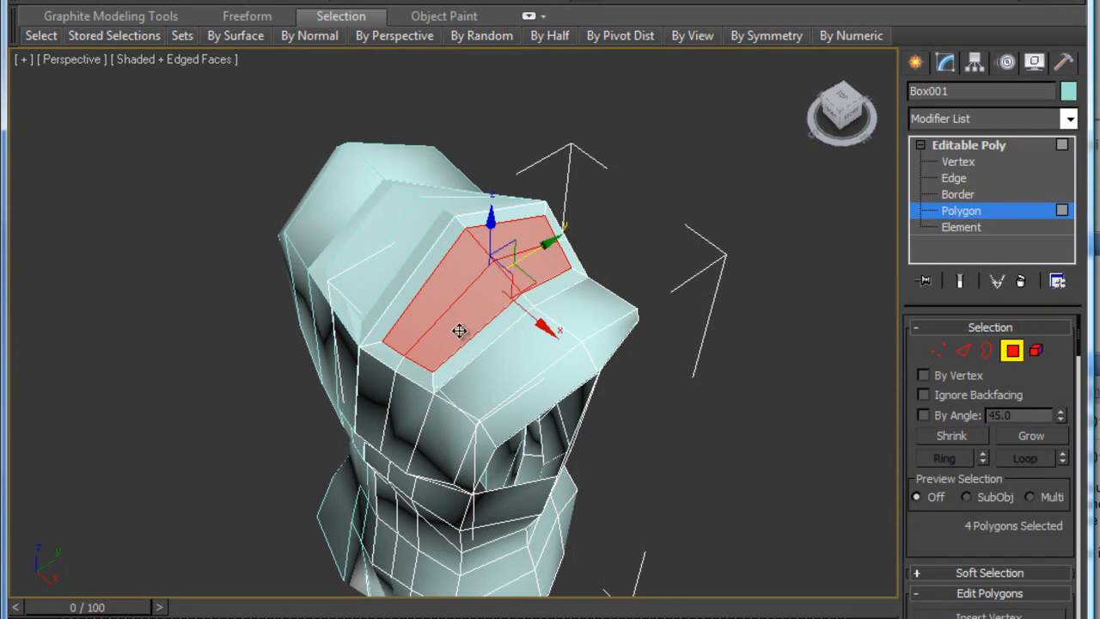
Delete the two thin inset polygons running along the mirror centre line of the neck
{"action": "left_click", "coordinate": [423, 273]}
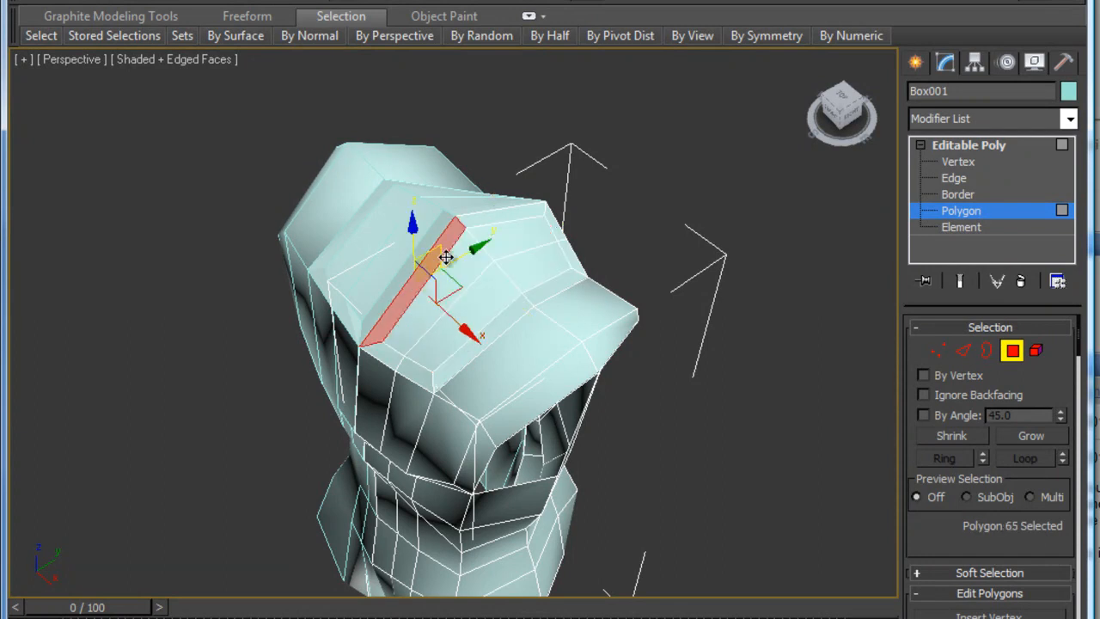
{"action": "left_click", "coordinate": [488, 220], "text": "ctrl"}
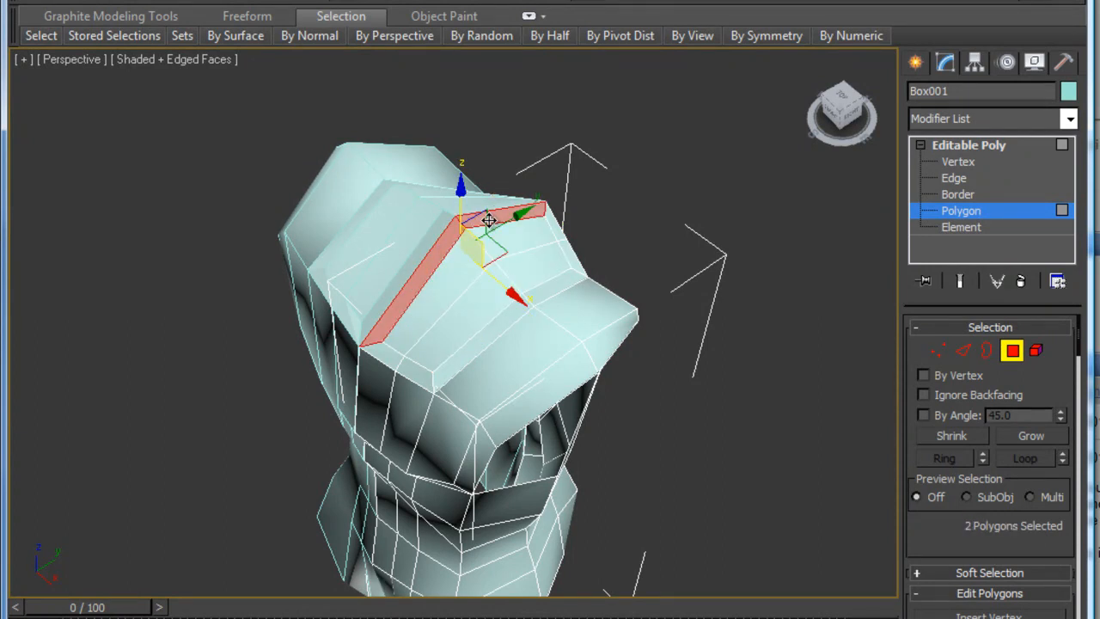
{"action": "key", "text": "Delete"}
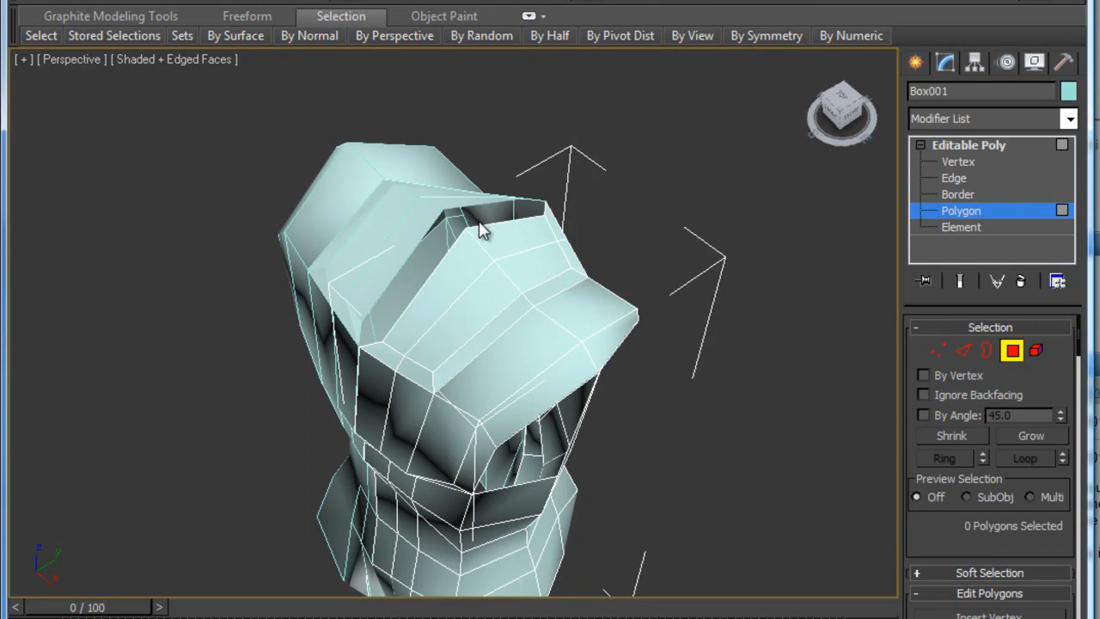
Move the three inner neck vertices beside the gap onto the mirror centre line
{"action": "key", "text": "1"}
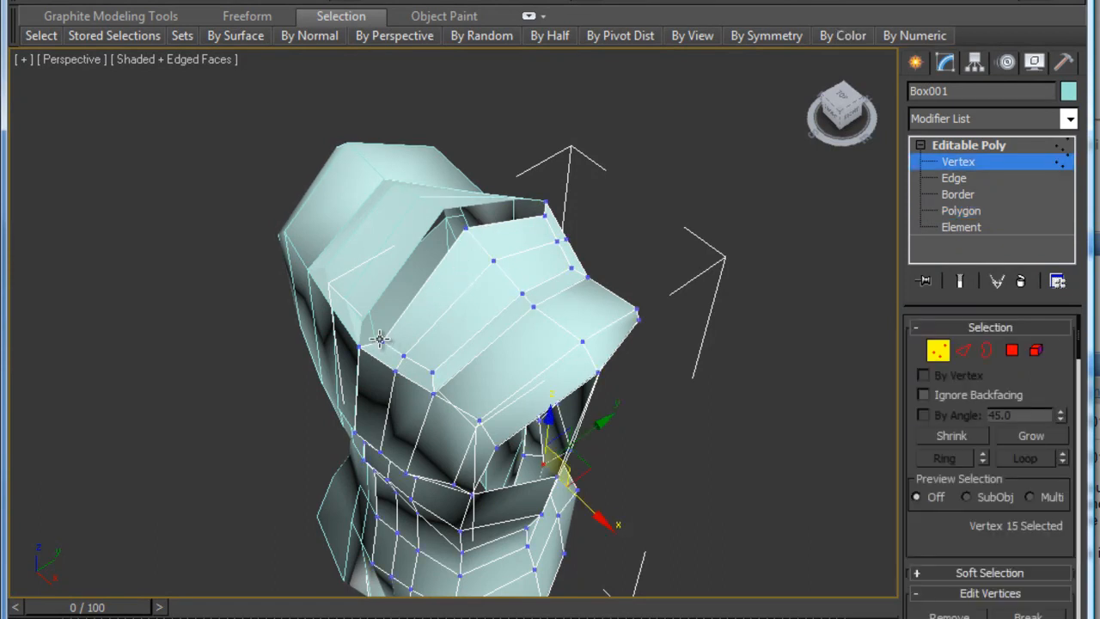
{"action": "left_click", "coordinate": [381, 343]}
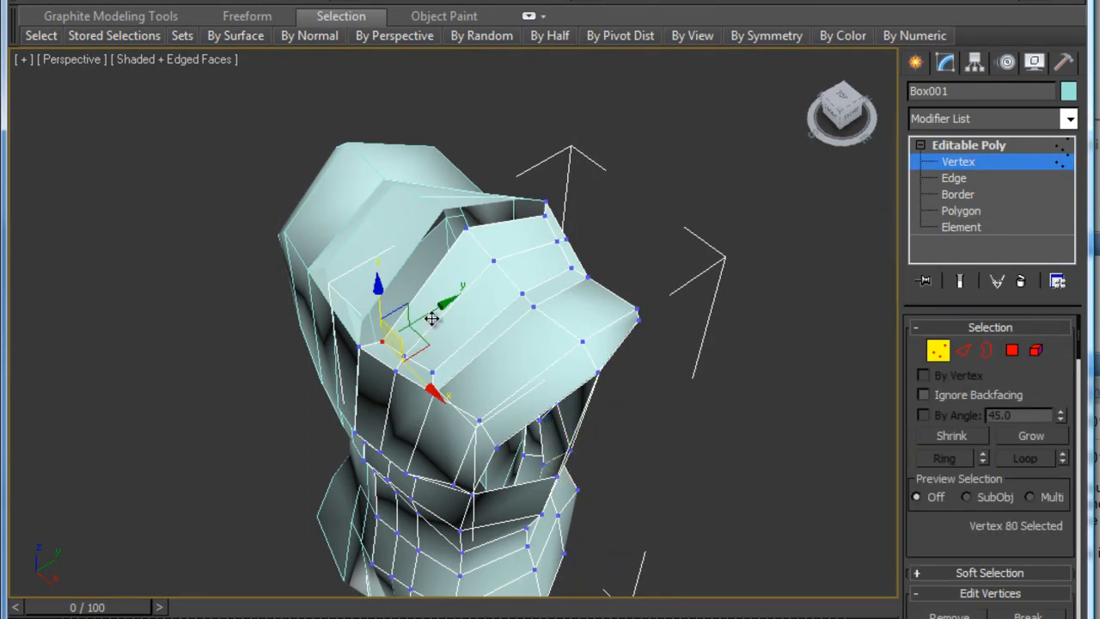
{"action": "left_click", "coordinate": [461, 227], "text": "ctrl"}
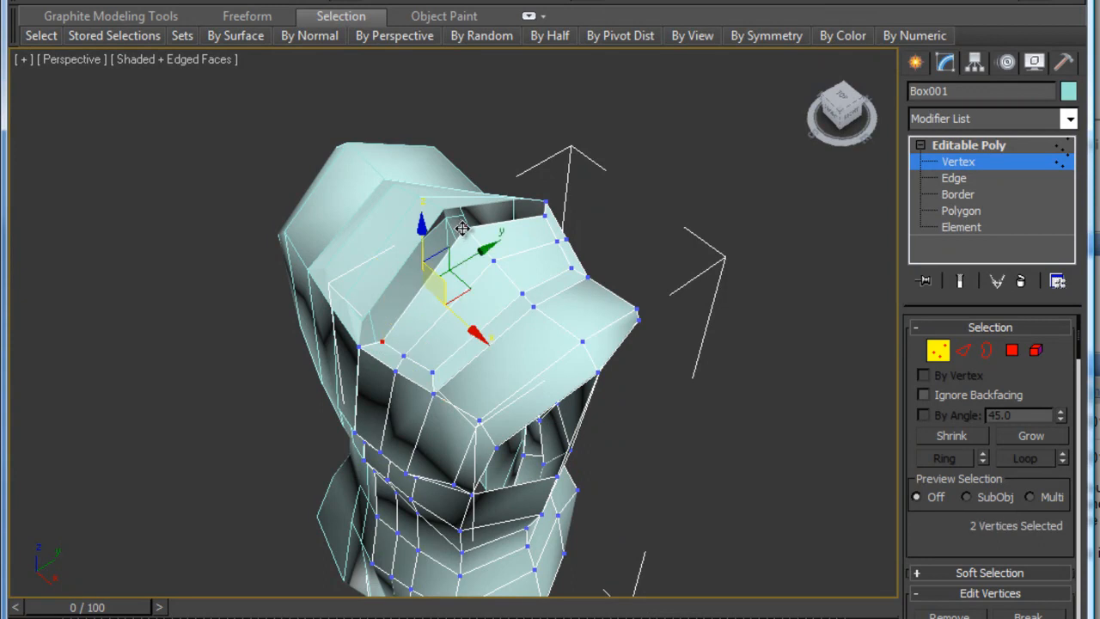
{"action": "left_click", "coordinate": [541, 214], "text": "ctrl"}
{"action": "left_click_drag", "start_coordinate": [507, 297], "coordinate": [496, 288]}
Lower the front inner neck vertex on the centre line and the one beside it
{"action": "scroll", "coordinate": [446, 376], "scroll_direction": "down", "scroll_amount": 4}
{"action": "middle_click_drag", "start_coordinate": [479, 337], "coordinate": [502, 309], "text": "alt"}
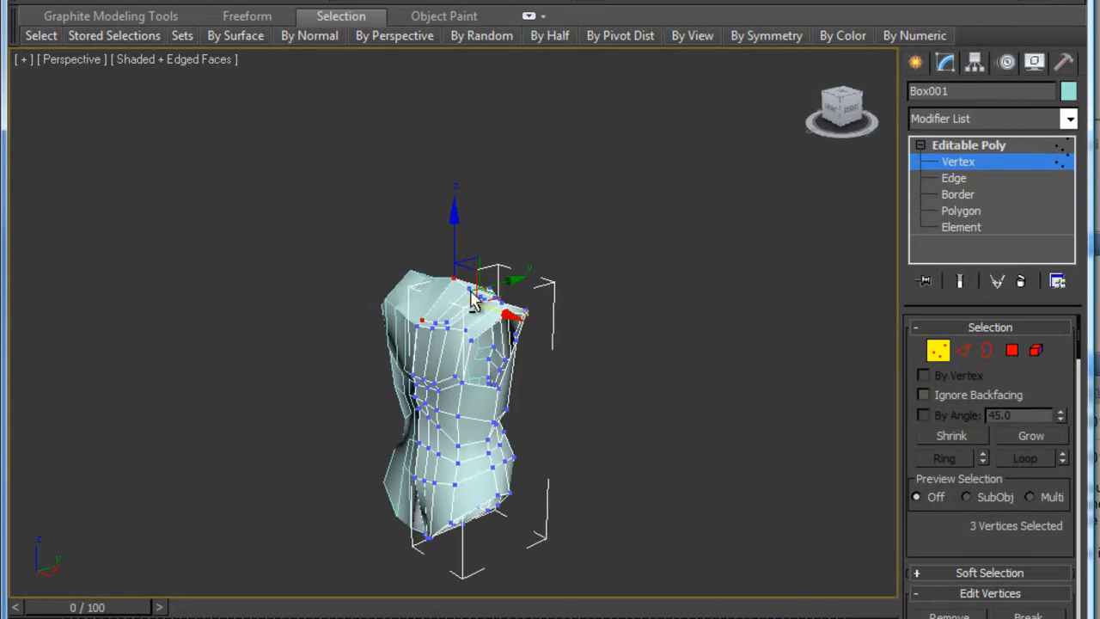
{"action": "scroll", "coordinate": [464, 316], "scroll_direction": "up", "scroll_amount": 4}
{"action": "middle_click_drag", "start_coordinate": [447, 355], "coordinate": [488, 362], "text": "alt"}
{"action": "left_click", "coordinate": [437, 329]}
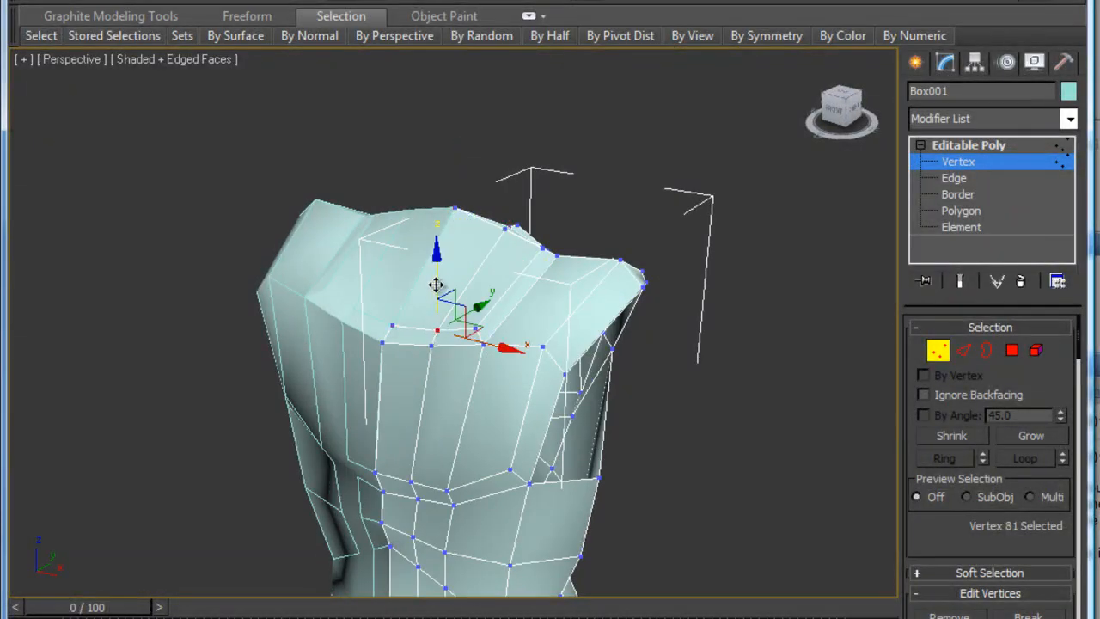
{"action": "left_click", "coordinate": [392, 330]}
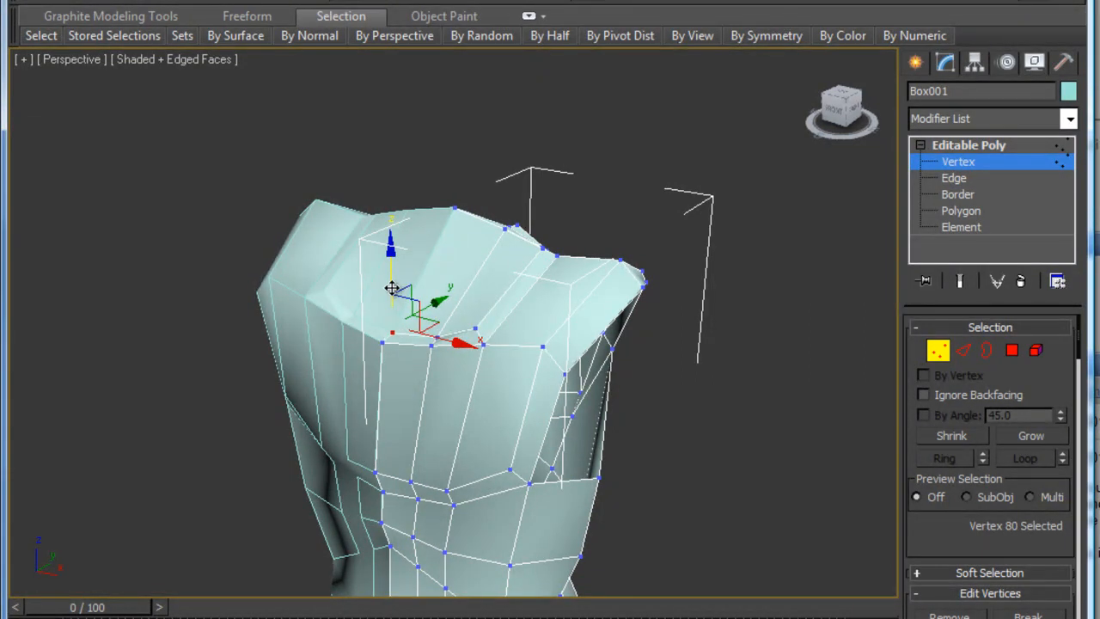
Move the outer inner-neck vertex on the shoulder ridge toward the centre and slightly upward
{"action": "middle_click_drag", "start_coordinate": [441, 338], "coordinate": [520, 332], "text": "alt"}
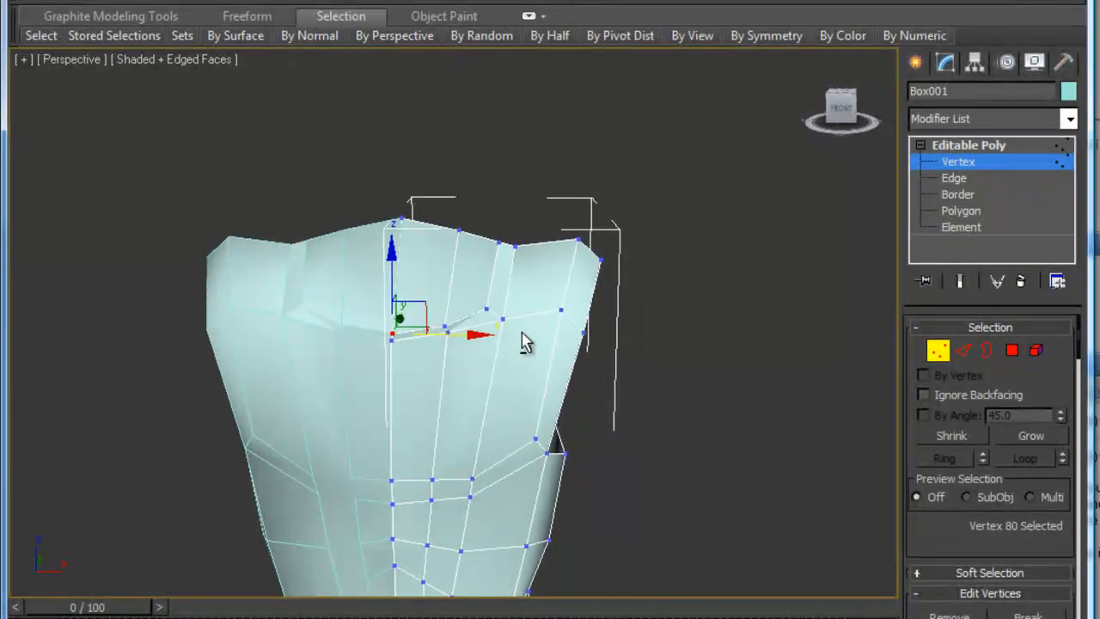
{"action": "left_click", "coordinate": [496, 241]}
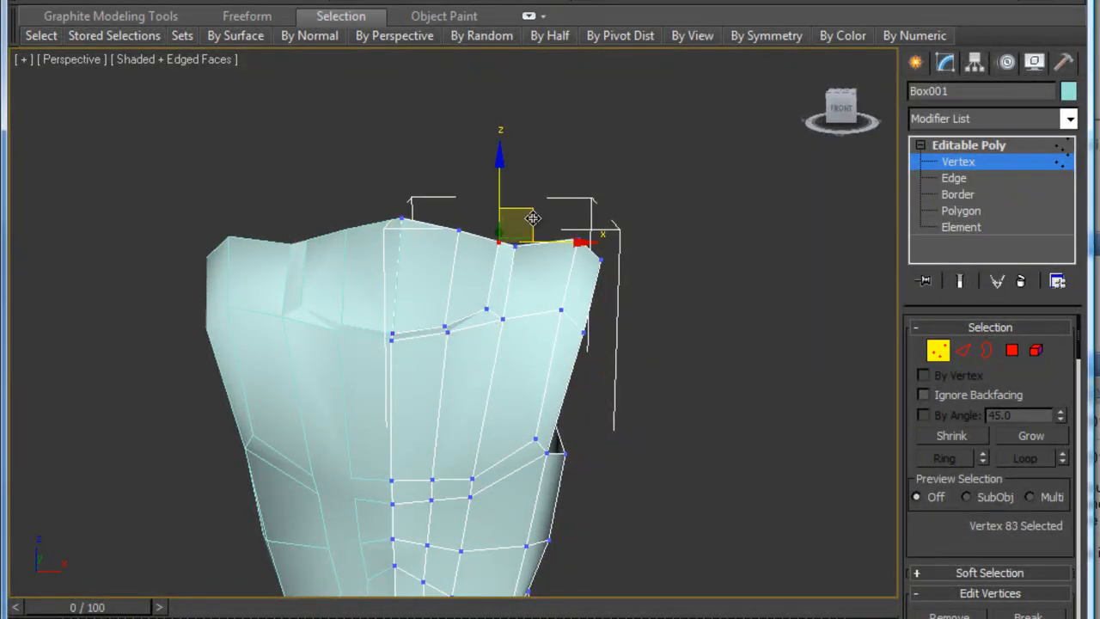
{"action": "left_click_drag", "start_coordinate": [522, 213], "coordinate": [468, 236]}
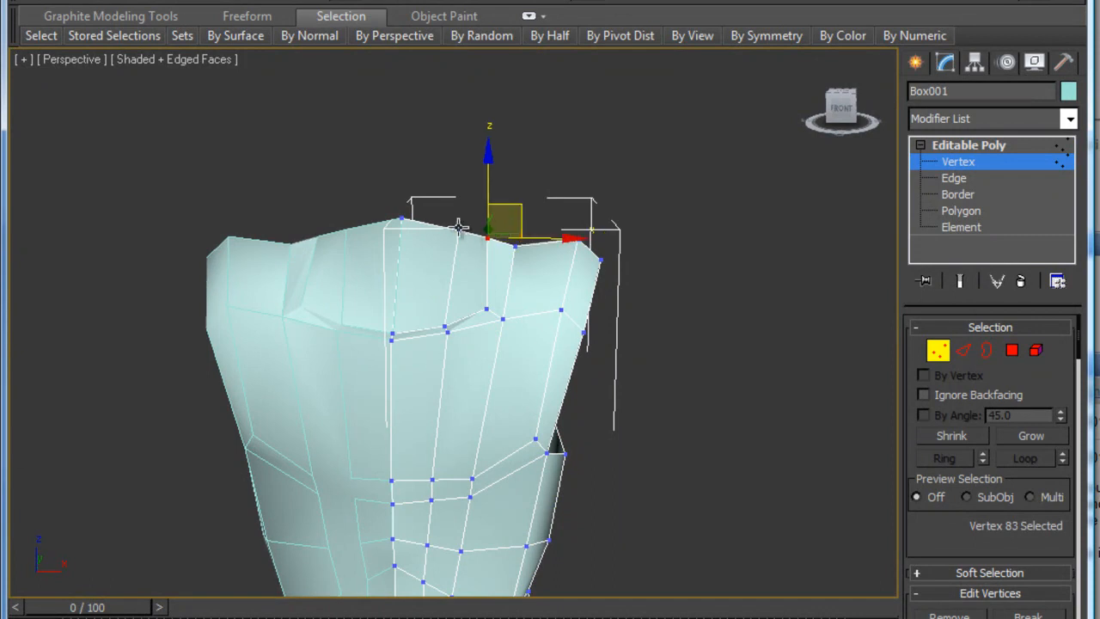
Connect the ring of edges across the front half of the shoulder, adding a loop from the neck to the arm opening
{"action": "left_click", "coordinate": [457, 224]}
{"action": "middle_click_drag", "start_coordinate": [498, 255], "coordinate": [373, 333], "text": "alt"}
{"action": "scroll", "coordinate": [423, 312], "scroll_direction": "up", "scroll_amount": 5}
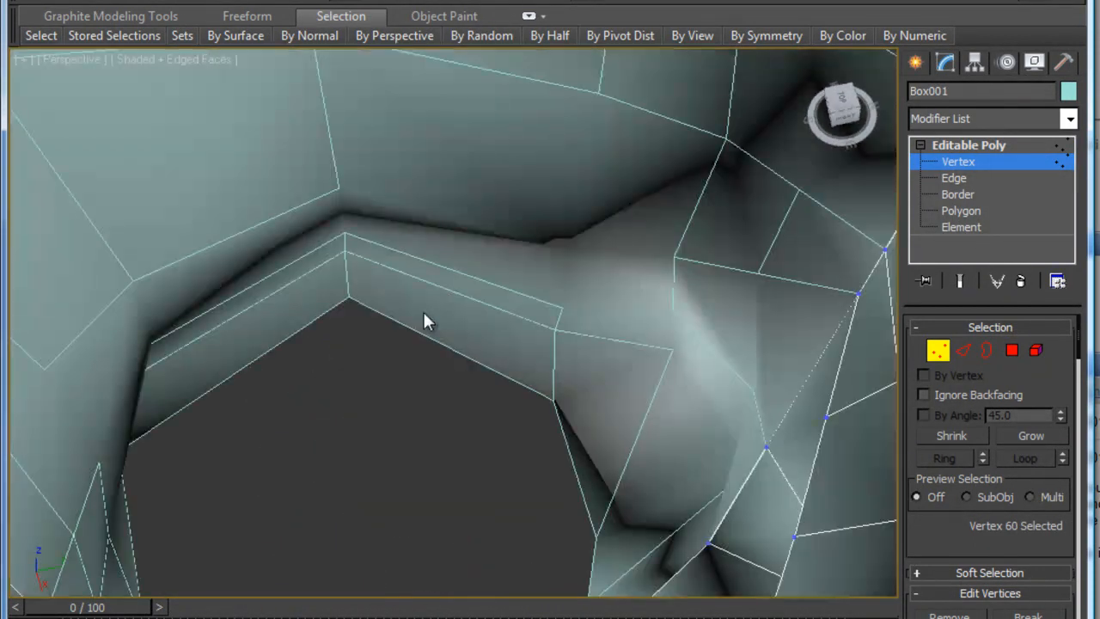
{"action": "key", "text": "2"}
{"action": "scroll", "coordinate": [409, 275], "scroll_direction": "down", "scroll_amount": 10}
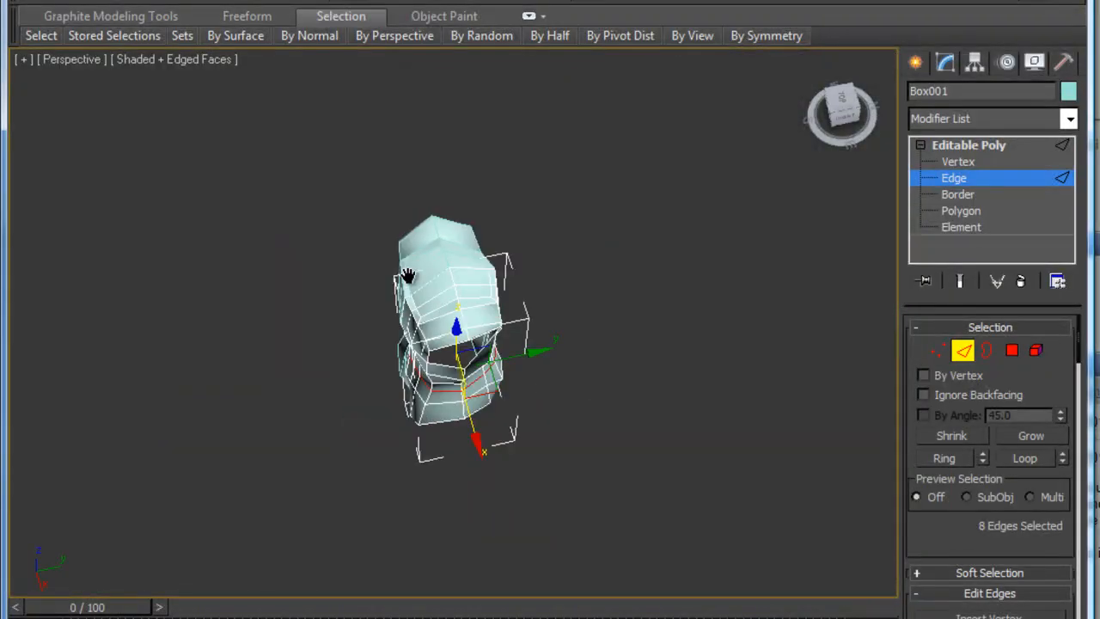
{"action": "scroll", "coordinate": [409, 275], "scroll_direction": "up", "scroll_amount": 4}
{"action": "middle_click_drag", "start_coordinate": [411, 322], "coordinate": [411, 315]}
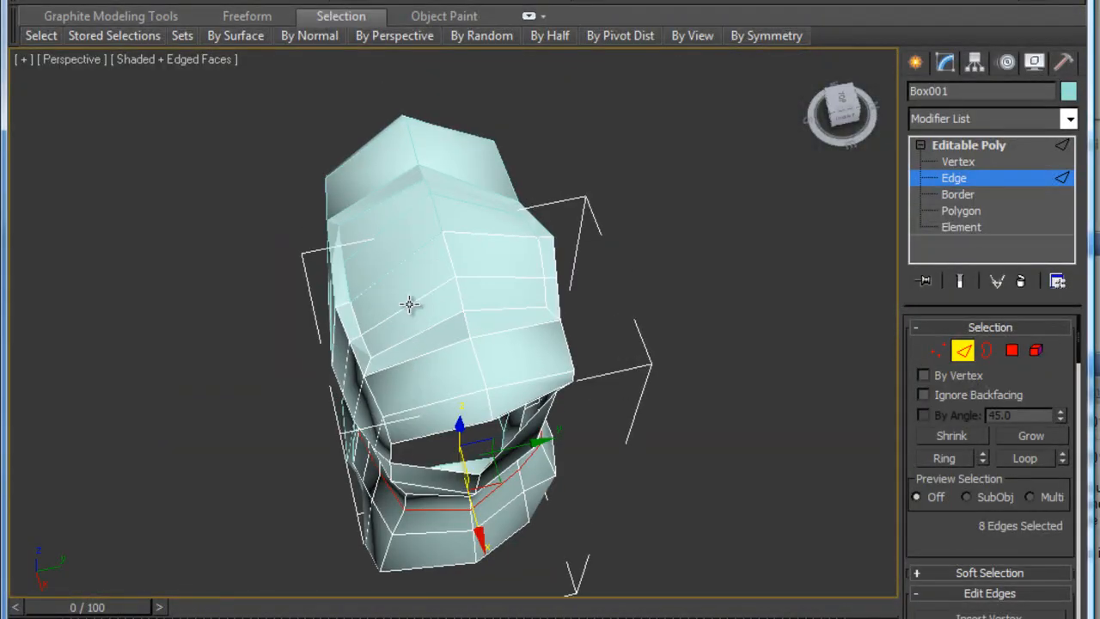
{"action": "left_click", "coordinate": [409, 304]}
{"action": "left_click", "coordinate": [424, 343], "text": "shift"}
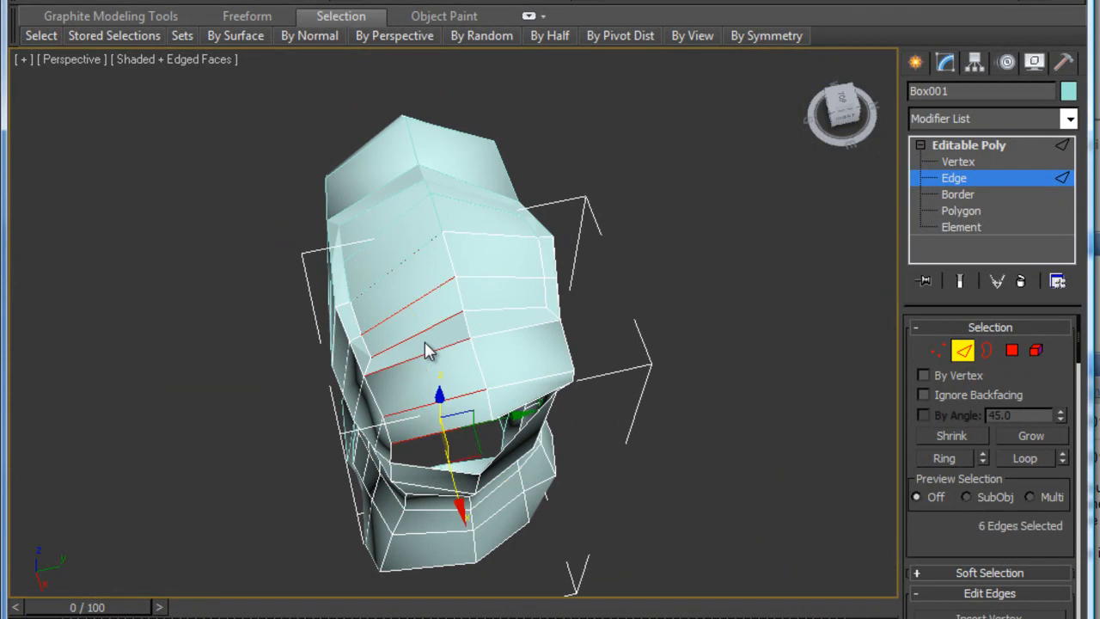
{"action": "right_click", "coordinate": [356, 338]}
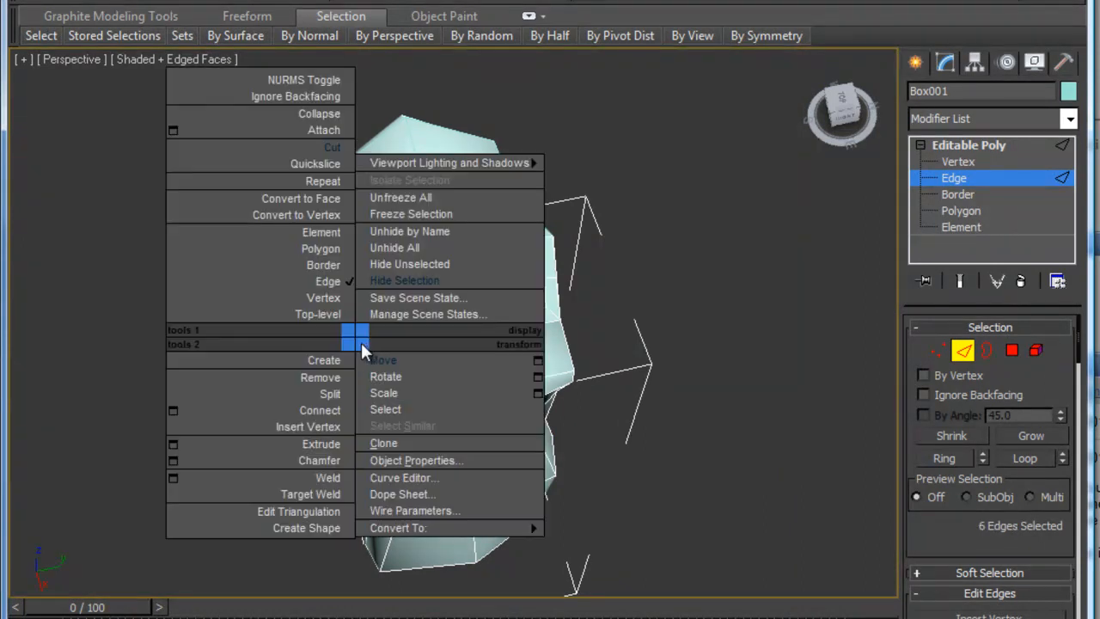
{"action": "left_click", "coordinate": [344, 409]}
Connect the ring of edges across the rear half of the shoulder to add a matching loop there
{"action": "left_click", "coordinate": [511, 310]}
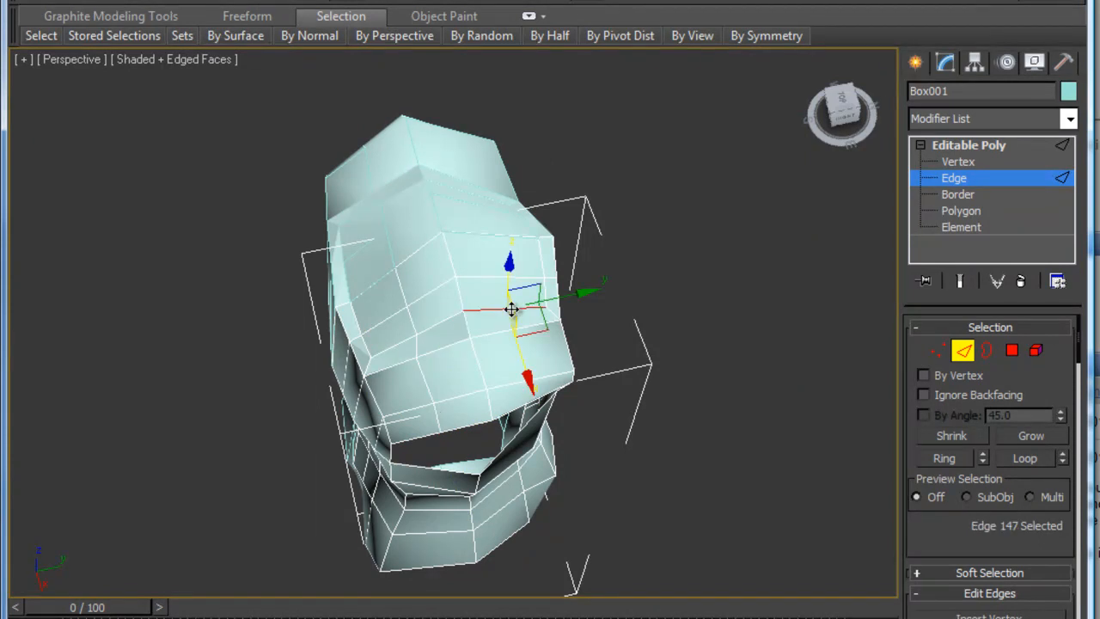
{"action": "key", "text": "alt+r"}
{"action": "right_click", "coordinate": [511, 316]}
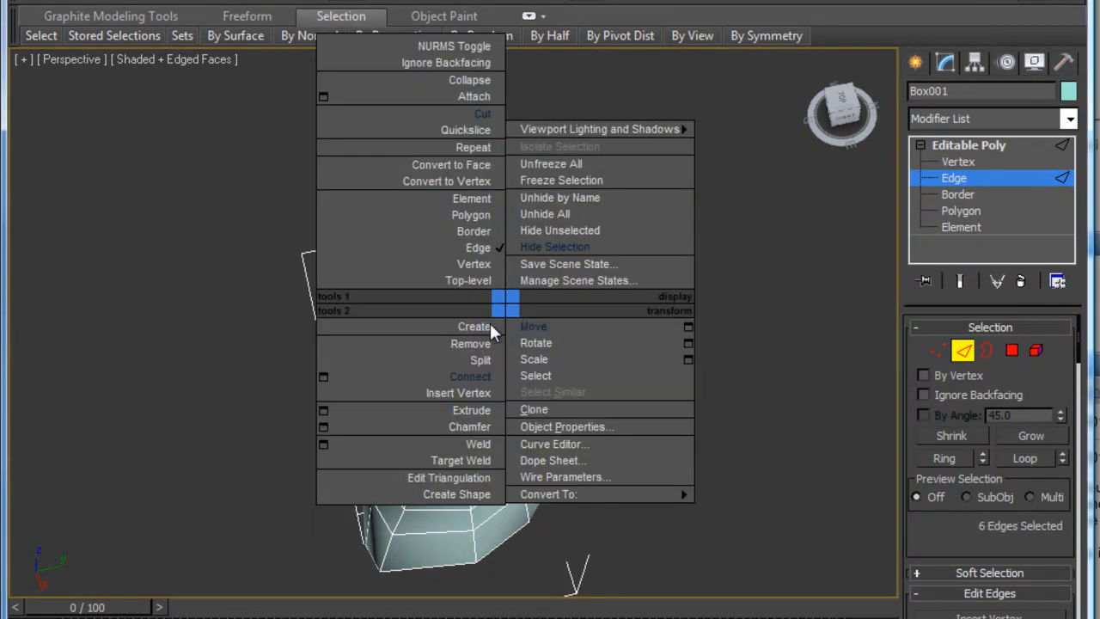
{"action": "left_click", "coordinate": [361, 373]}
Extrude the two polygons at the top of the neck base upward to start the neck
{"action": "middle_click_drag", "start_coordinate": [485, 354], "coordinate": [412, 337], "text": "alt"}
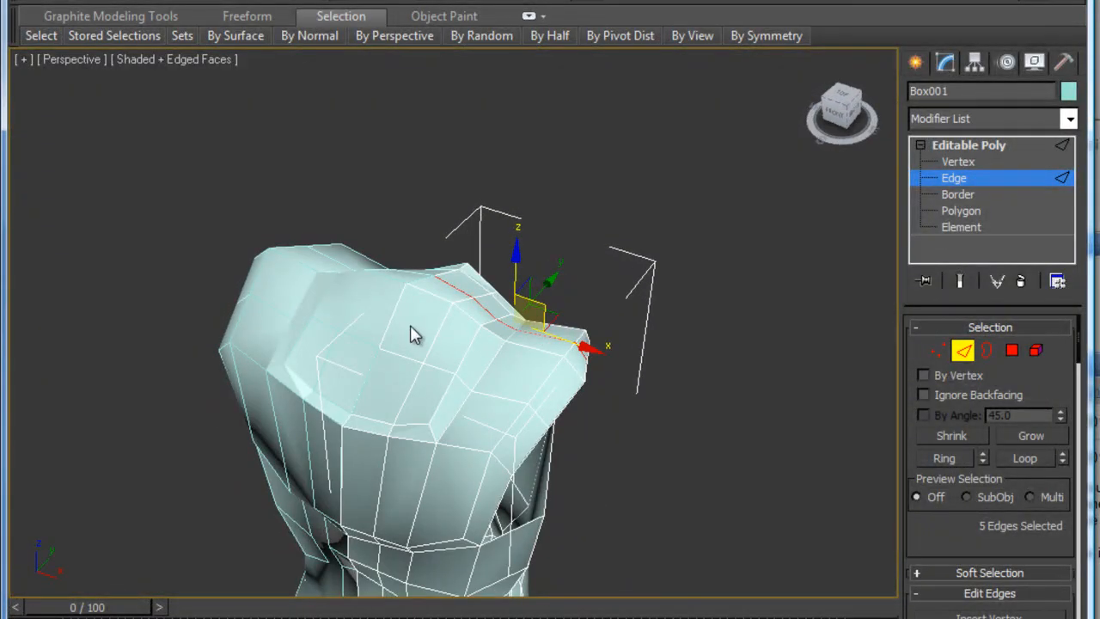
{"action": "key", "text": "4"}
{"action": "left_click", "coordinate": [422, 306]}
{"action": "left_click", "coordinate": [439, 292], "text": "ctrl"}
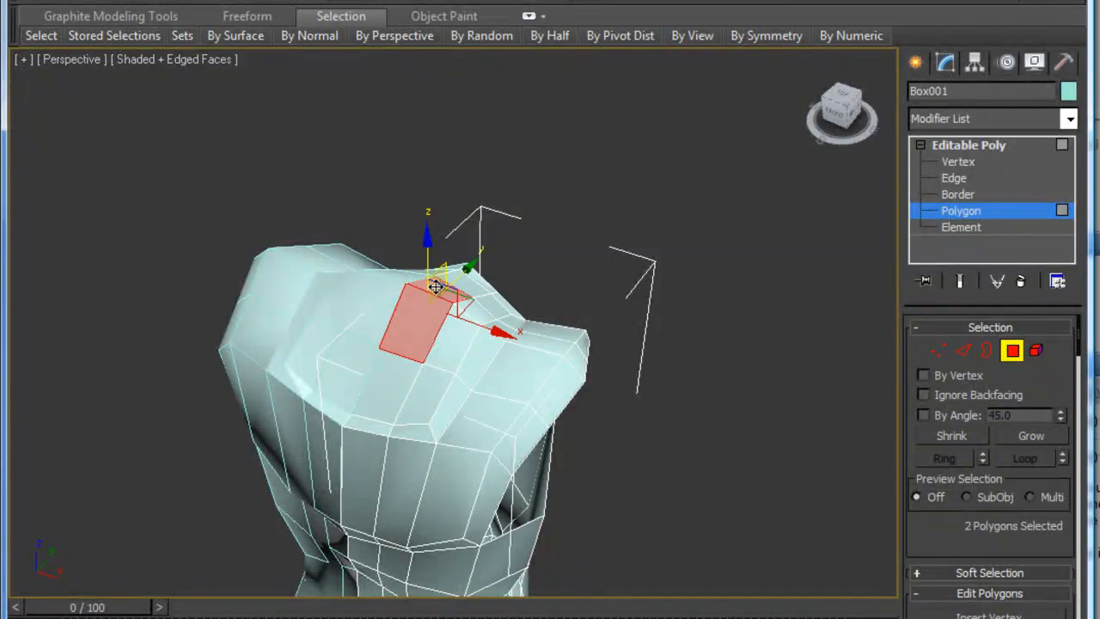
{"action": "right_click", "coordinate": [436, 307]}
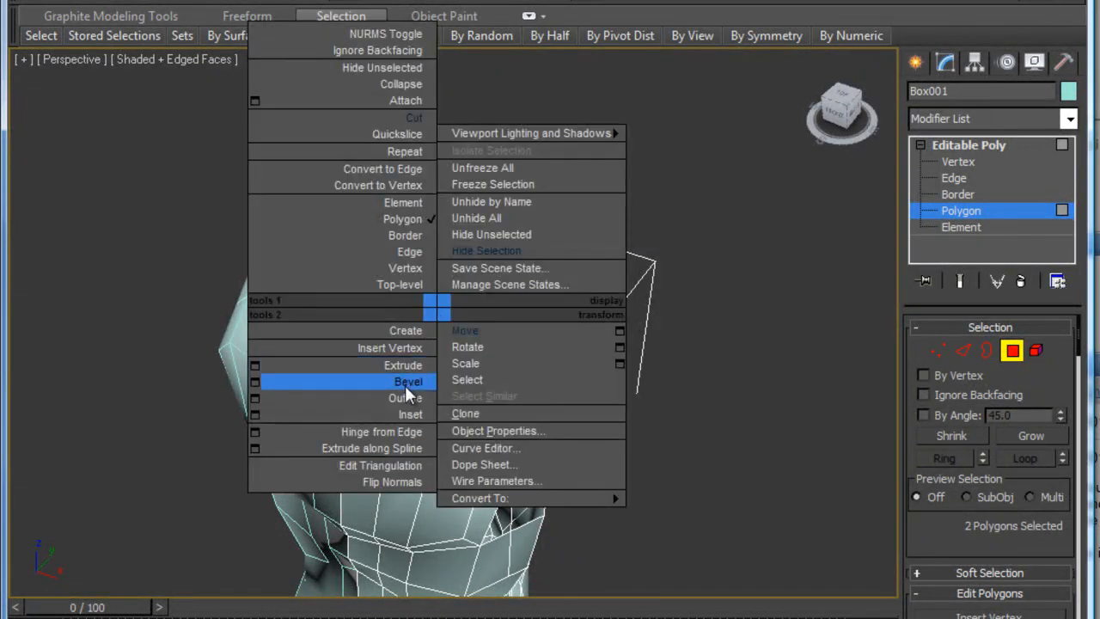
{"action": "left_click", "coordinate": [405, 366]}
{"action": "left_click_drag", "start_coordinate": [409, 317], "coordinate": [435, 303]}
Delete the neck extrusion's top caps and its two inner polygons facing the mirror centre line
{"action": "middle_click_drag", "start_coordinate": [483, 298], "coordinate": [341, 242], "text": "alt"}
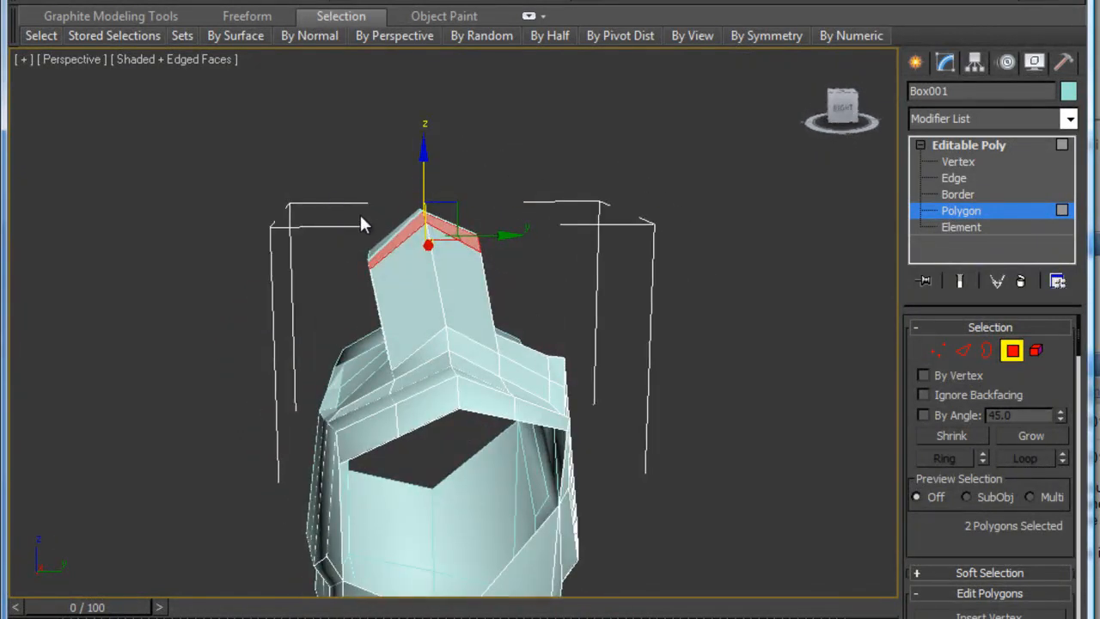
{"action": "left_click", "coordinate": [368, 221]}
{"action": "middle_click_drag", "start_coordinate": [422, 285], "coordinate": [378, 331], "text": "alt"}
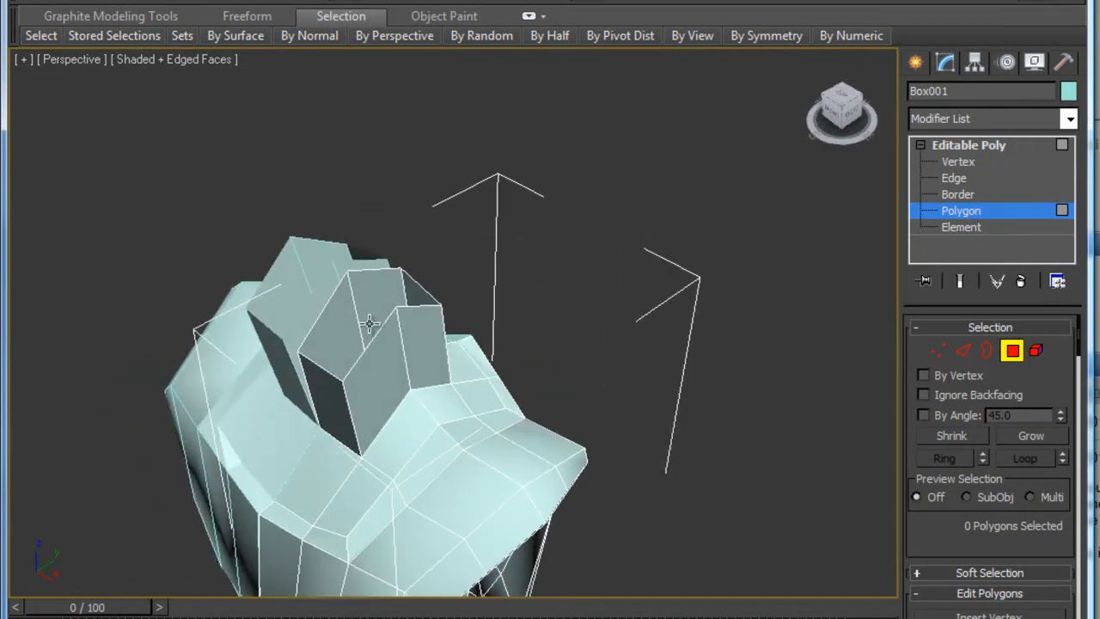
{"action": "left_click", "coordinate": [372, 302]}
{"action": "left_click", "coordinate": [342, 319], "text": "ctrl"}
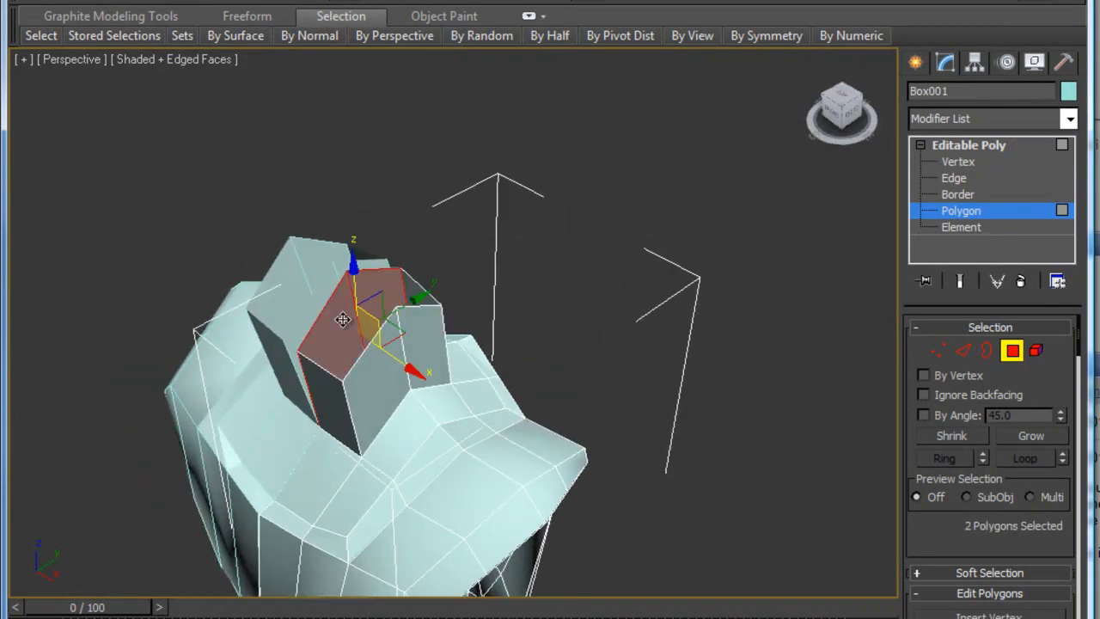
{"action": "key", "text": "Delete"}
Reposition the middle and rear outer vertices at the base of the neck to round its outline
{"action": "middle_click_drag", "start_coordinate": [311, 391], "coordinate": [273, 381], "text": "alt"}
{"action": "key", "text": "1"}
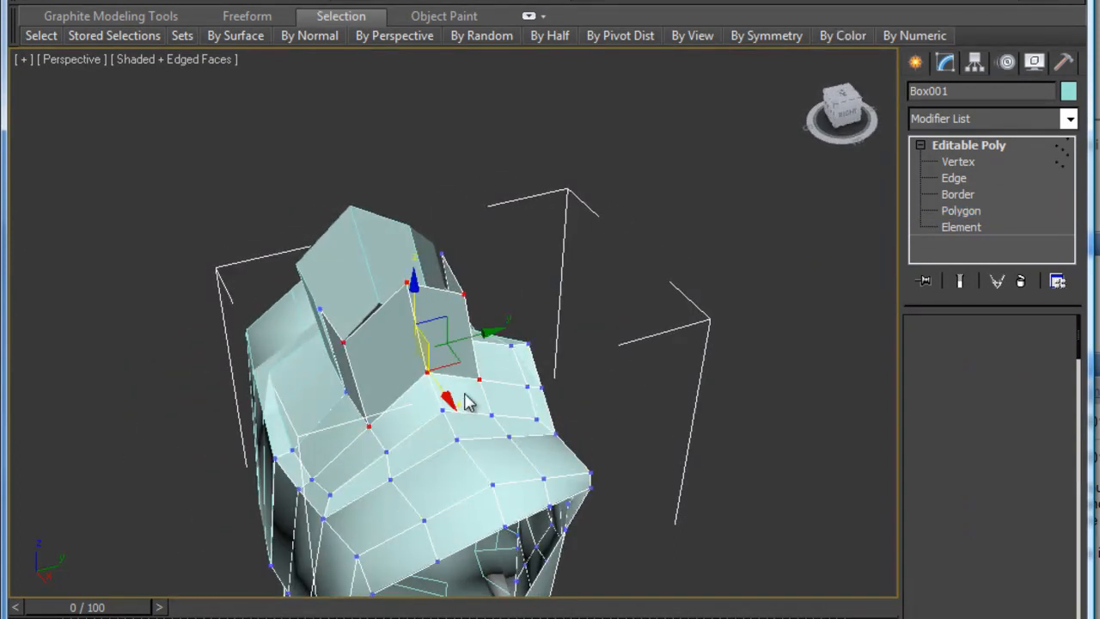
{"action": "left_click_drag", "start_coordinate": [457, 420], "coordinate": [467, 437]}
{"action": "left_click", "coordinate": [486, 365]}
{"action": "middle_click_drag", "start_coordinate": [556, 373], "coordinate": [456, 375], "text": "alt"}
{"action": "left_click_drag", "start_coordinate": [478, 410], "coordinate": [488, 407]}
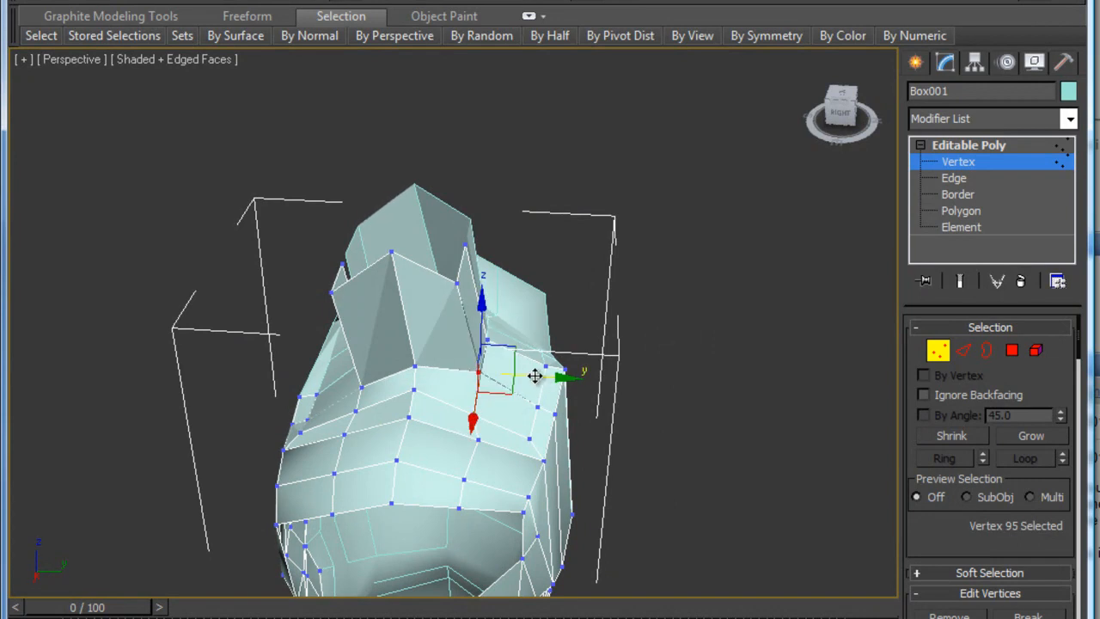
Connect the ring of vertical edges on the upper chest to add a horizontal loop reaching the arm opening
{"action": "middle_click_drag", "start_coordinate": [356, 344], "coordinate": [498, 386], "text": "alt"}
{"action": "scroll", "coordinate": [476, 405], "scroll_direction": "up", "scroll_amount": 5}
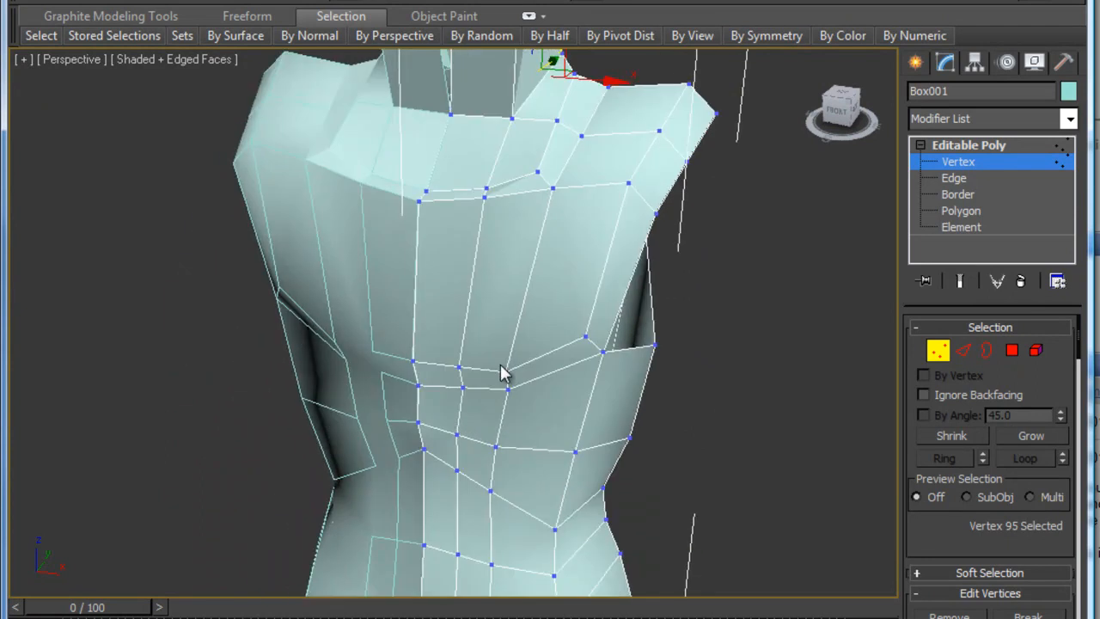
{"action": "middle_click_drag", "start_coordinate": [559, 352], "coordinate": [501, 341], "text": "alt"}
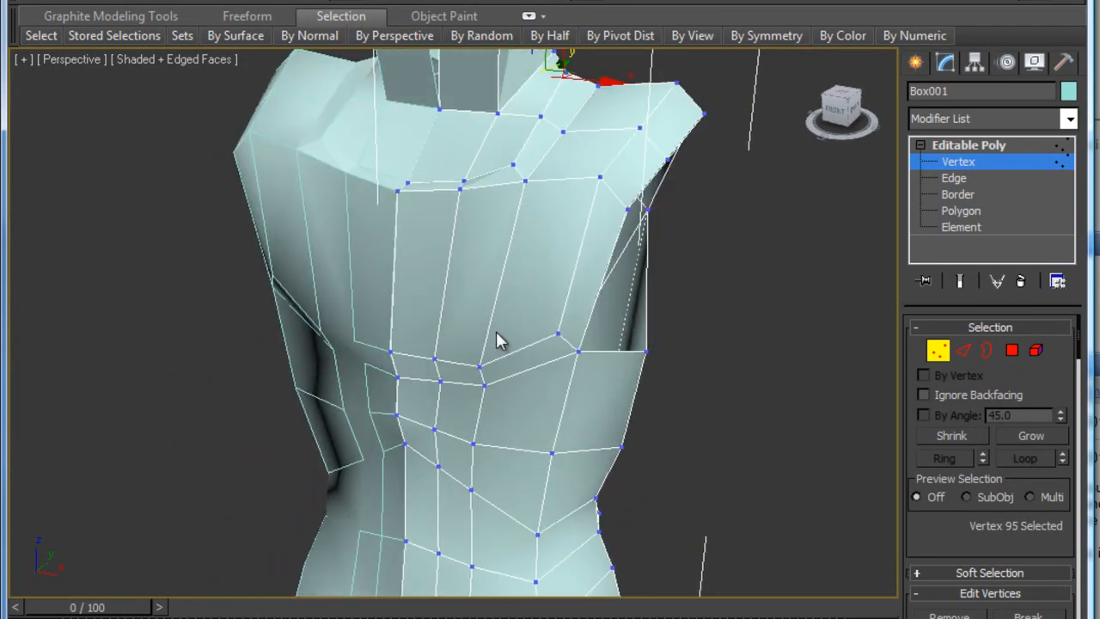
{"action": "key", "text": "2"}
{"action": "left_click", "coordinate": [577, 271]}
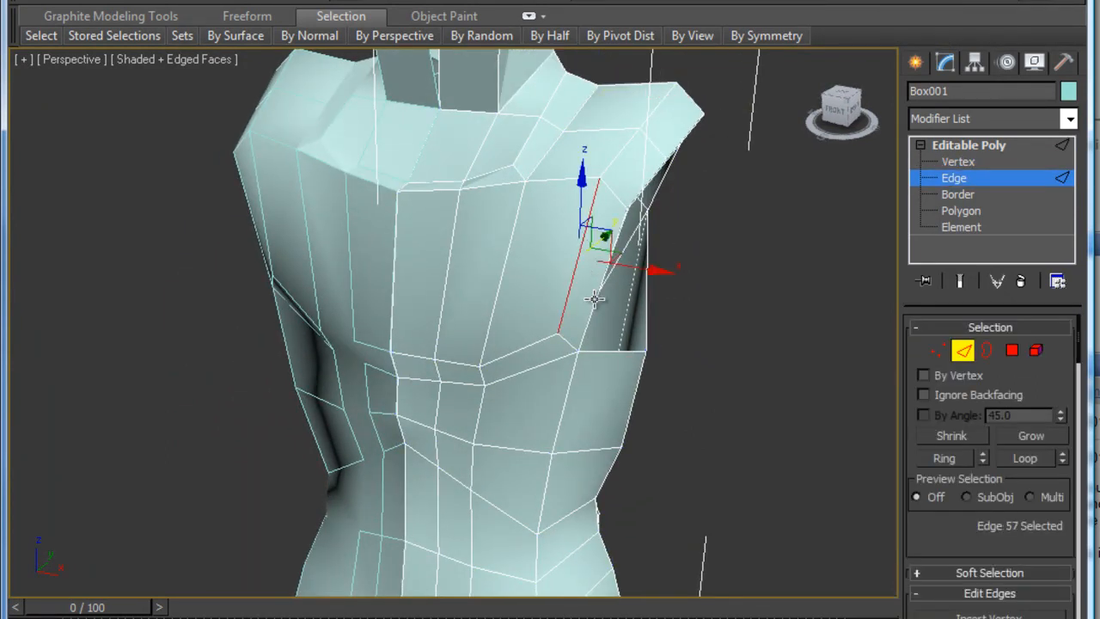
{"action": "left_click", "coordinate": [595, 298], "text": "shift"}
{"action": "right_click", "coordinate": [504, 292]}
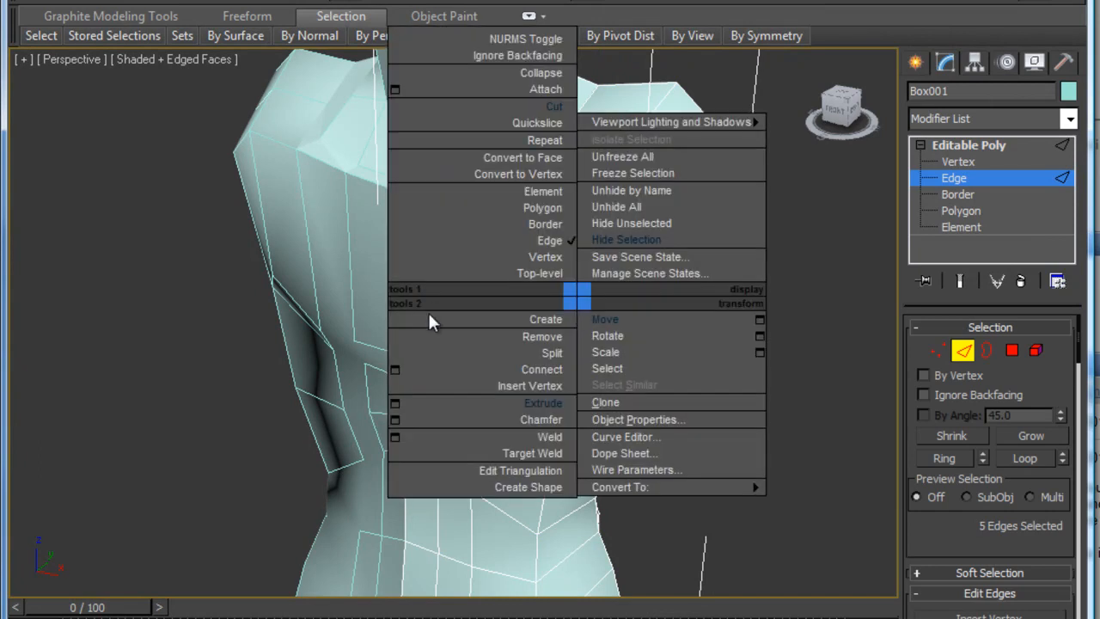
{"action": "left_click", "coordinate": [500, 367]}
Move the new chest loop forward and shift its end edge at the arm opening slightly back along Y
{"action": "middle_click_drag", "start_coordinate": [601, 290], "coordinate": [522, 296], "text": "alt"}
{"action": "left_click_drag", "start_coordinate": [575, 271], "coordinate": [559, 272]}
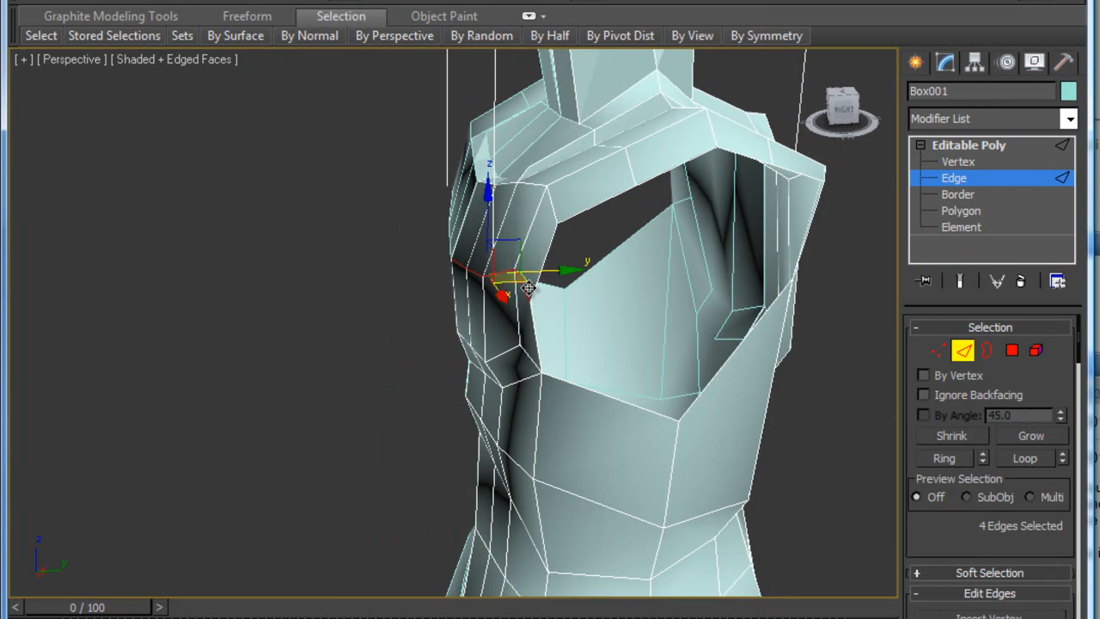
{"action": "middle_click_drag", "start_coordinate": [548, 292], "coordinate": [625, 292], "text": "alt"}
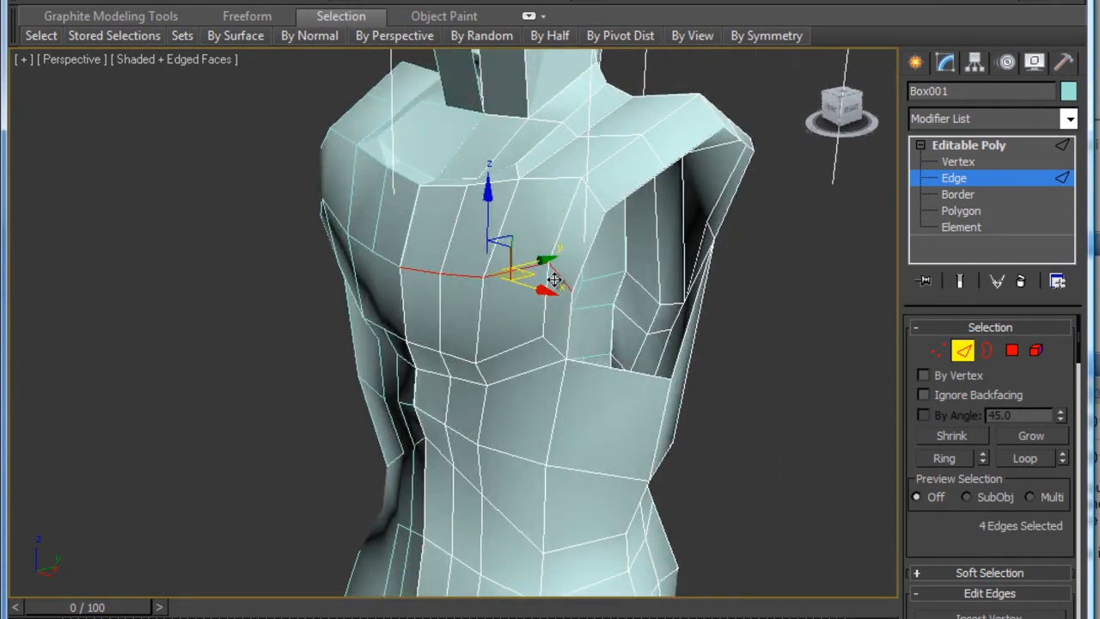
{"action": "left_click", "coordinate": [591, 282]}
{"action": "left_click_drag", "start_coordinate": [610, 266], "coordinate": [619, 264]}
Raise the edge loop on the front half of the shoulder, between the arm opening and the neck
{"action": "middle_click_drag", "start_coordinate": [619, 264], "coordinate": [571, 165], "text": "alt"}
{"action": "middle_click_drag", "start_coordinate": [676, 129], "coordinate": [531, 288], "text": "alt"}
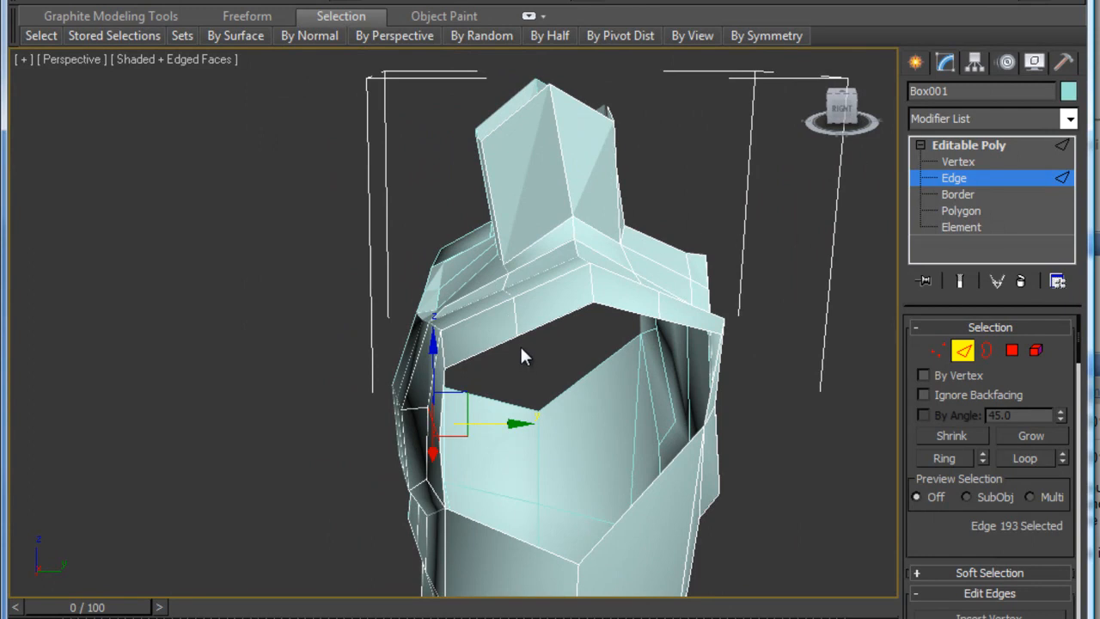
{"action": "left_click", "coordinate": [519, 318]}
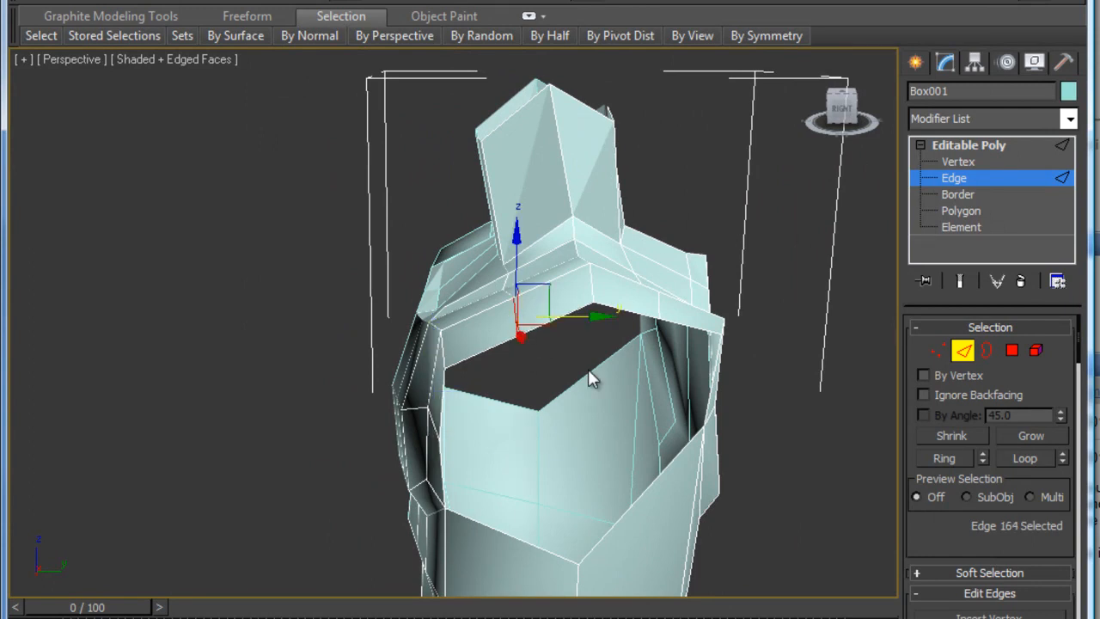
{"action": "key", "text": "alt+l"}
{"action": "left_click_drag", "start_coordinate": [510, 231], "coordinate": [509, 218]}
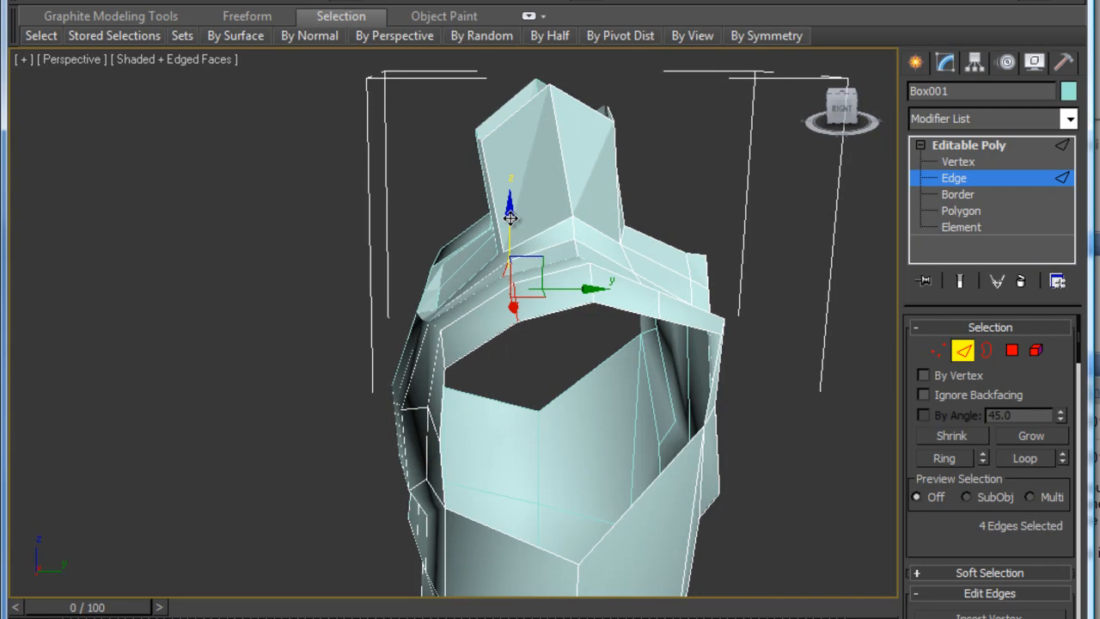
Raise the edge loop on the rear half of the shoulder, between the arm opening and the neck
{"action": "left_click", "coordinate": [656, 305]}
{"action": "key", "text": "alt+r"}
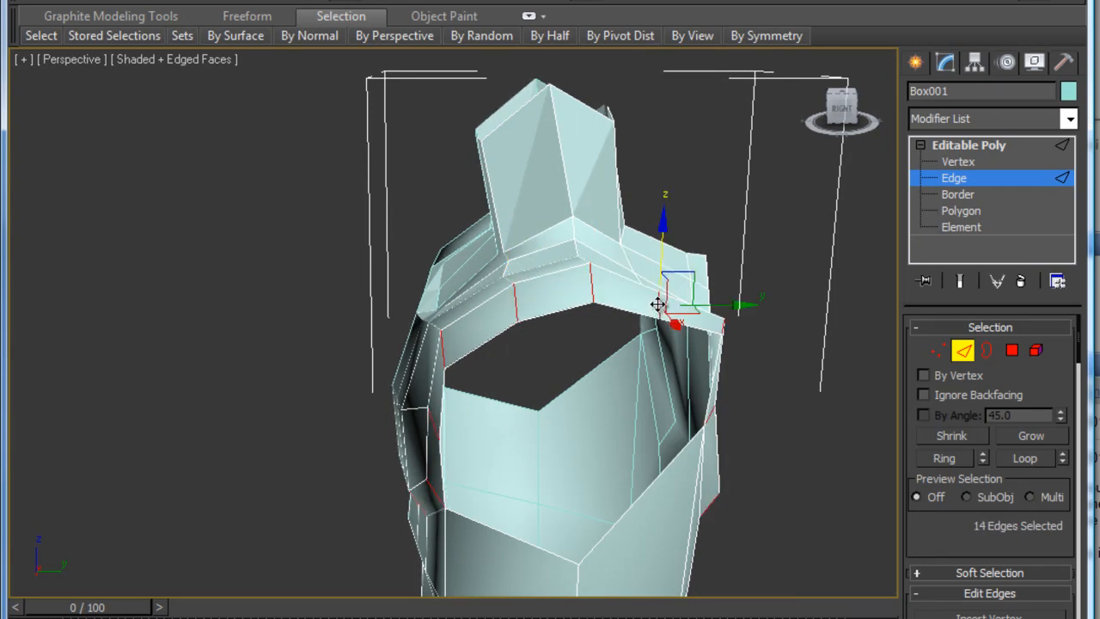
{"action": "left_click", "coordinate": [643, 313]}
{"action": "key", "text": "alt+l"}
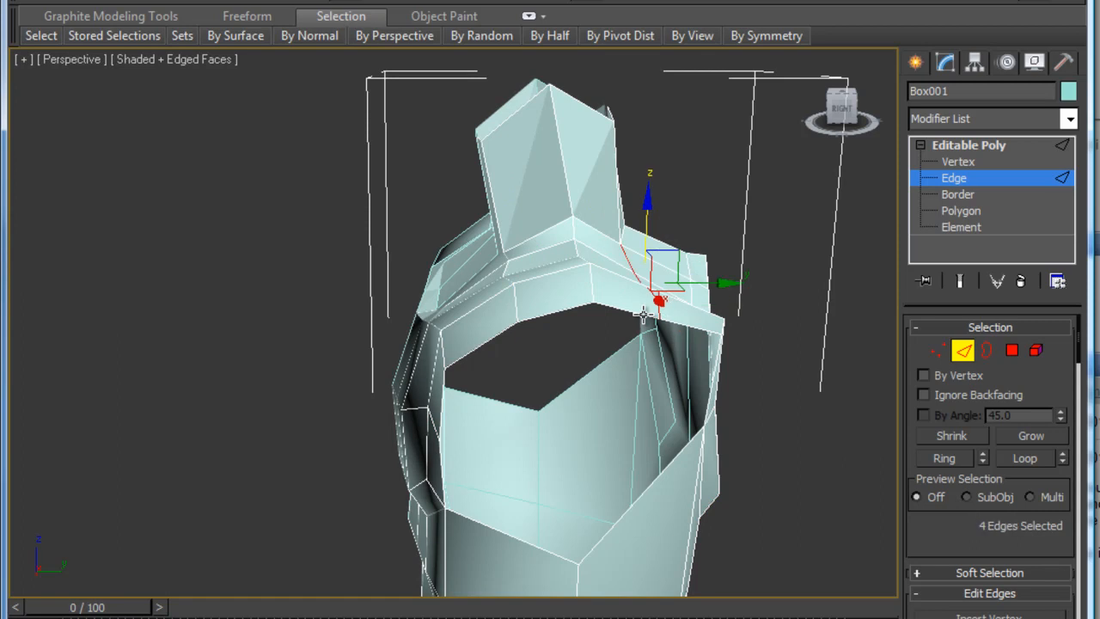
{"action": "left_click_drag", "start_coordinate": [647, 225], "coordinate": [649, 208]}
Connect the edge ring on the front half of the torso's side, adding a vertical loop from arm opening to leg opening
{"action": "middle_click_drag", "start_coordinate": [408, 296], "coordinate": [557, 283], "text": "alt"}
{"action": "scroll", "coordinate": [558, 290], "scroll_direction": "down", "scroll_amount": 5}
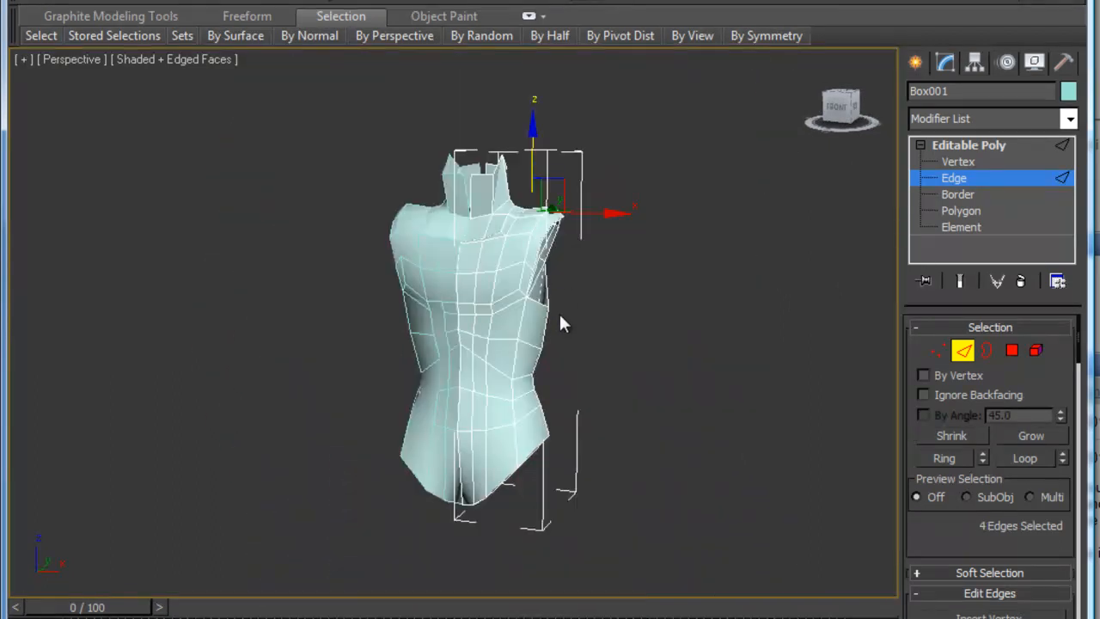
{"action": "scroll", "coordinate": [532, 380], "scroll_direction": "up", "scroll_amount": 5}
{"action": "middle_click_drag", "start_coordinate": [646, 360], "coordinate": [601, 388], "text": "alt"}
{"action": "middle_click_drag", "start_coordinate": [591, 315], "coordinate": [568, 327], "text": "alt"}
{"action": "mouse_move", "coordinate": [530, 333]}
{"action": "middle_mouse_down", "text": "alt"}
{"action": "mouse_move", "coordinate": [484, 336]}
{"action": "mouse_move", "coordinate": [568, 327]}
{"action": "mouse_move", "coordinate": [521, 351]}
{"action": "middle_mouse_up", "text": "alt"}
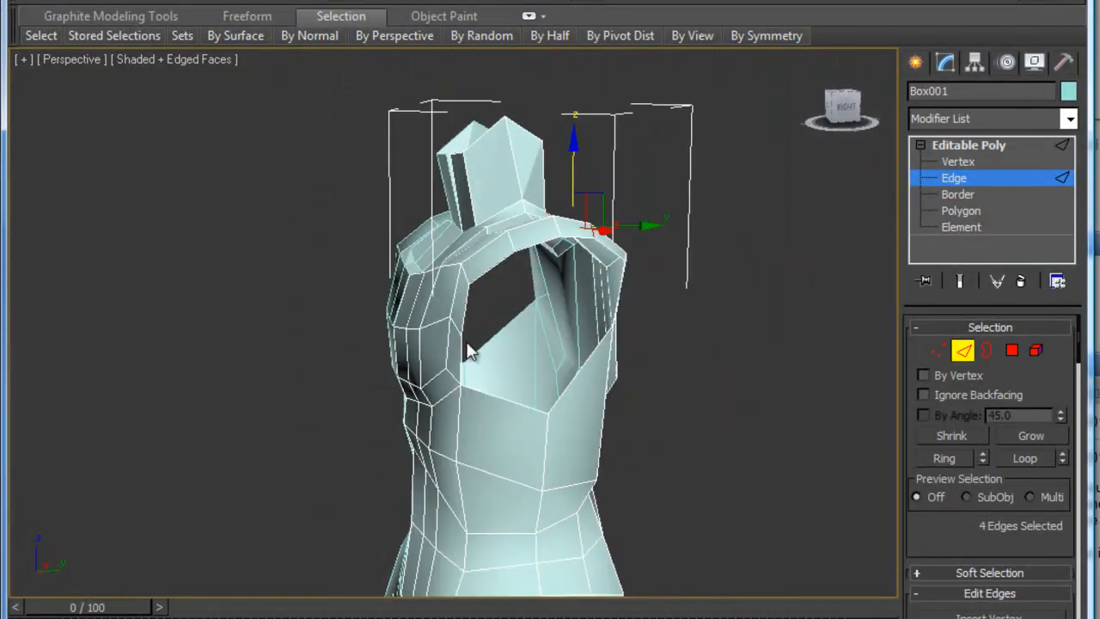
{"action": "middle_click_drag", "start_coordinate": [510, 427], "coordinate": [503, 346]}
{"action": "left_click", "coordinate": [502, 429]}
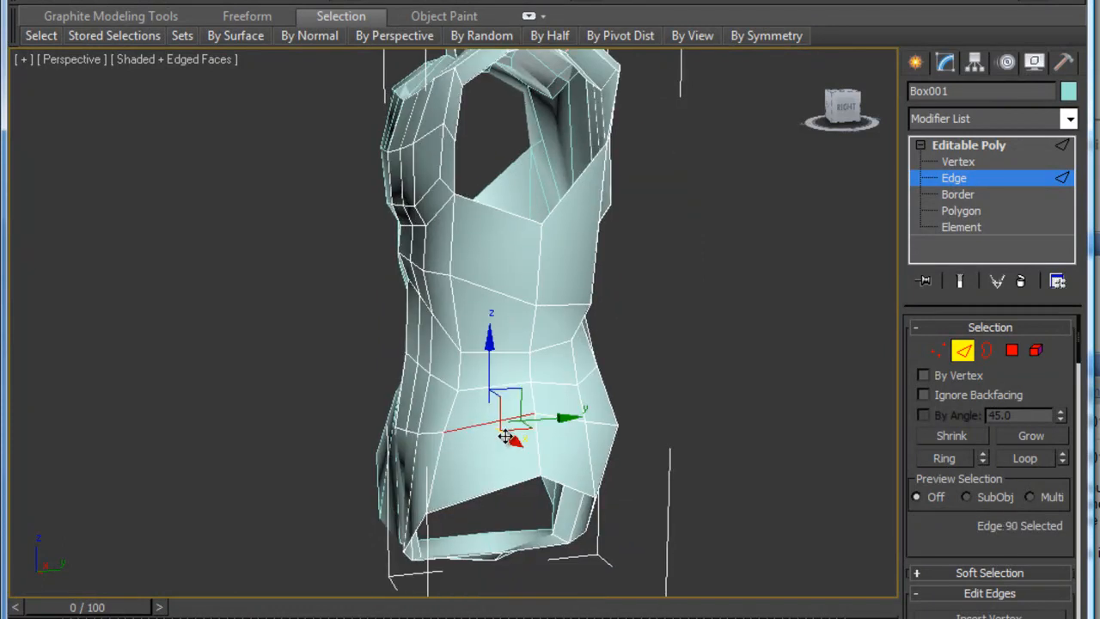
{"action": "key", "text": "alt+r"}
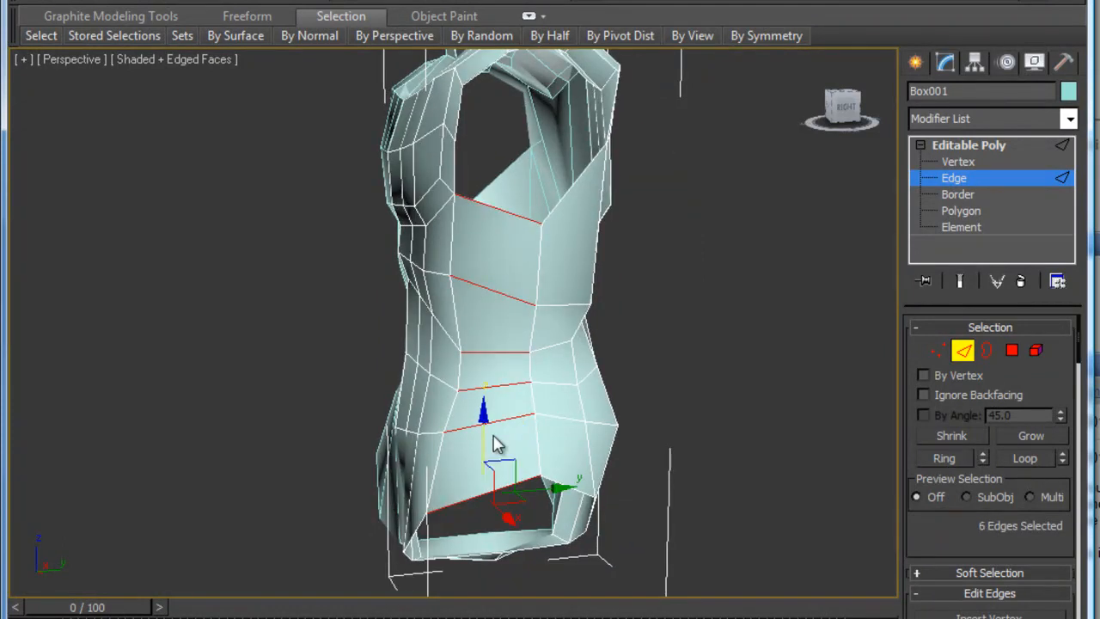
{"action": "right_click", "coordinate": [453, 382]}
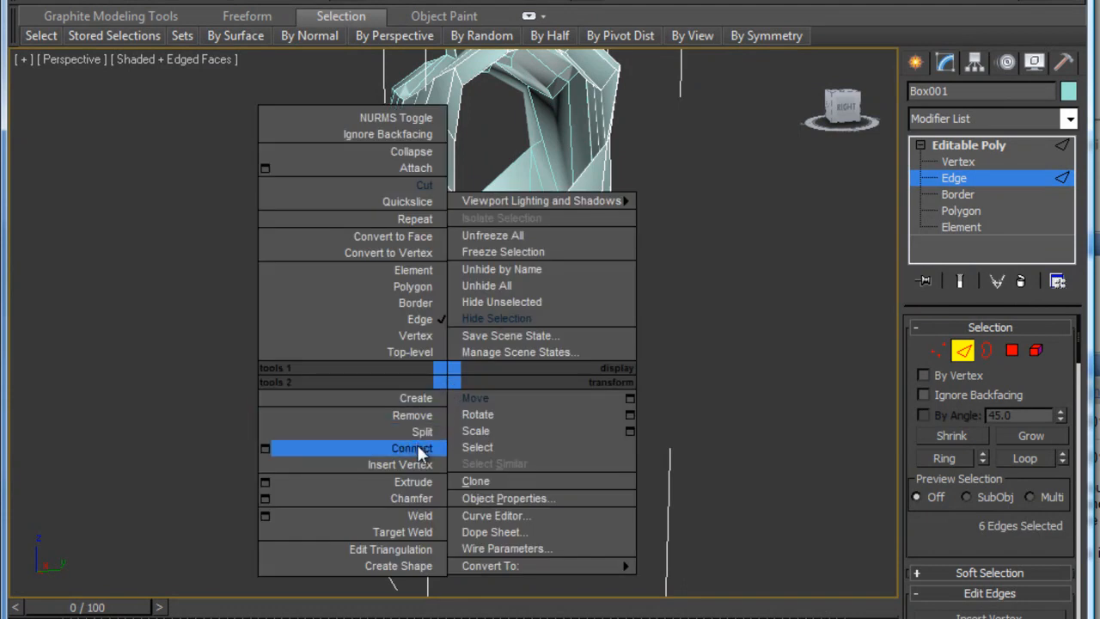
{"action": "left_click", "coordinate": [361, 447]}
Connect the edge ring on the rear half of the torso's side to add a second vertical loop
{"action": "left_click", "coordinate": [560, 306]}
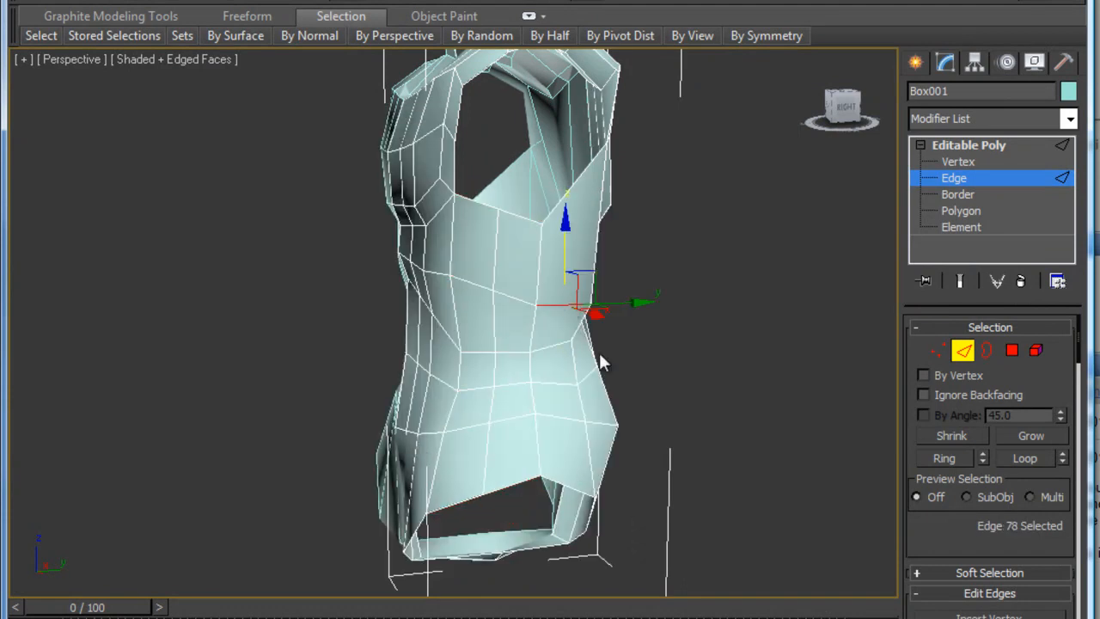
{"action": "key", "text": "alt+r"}
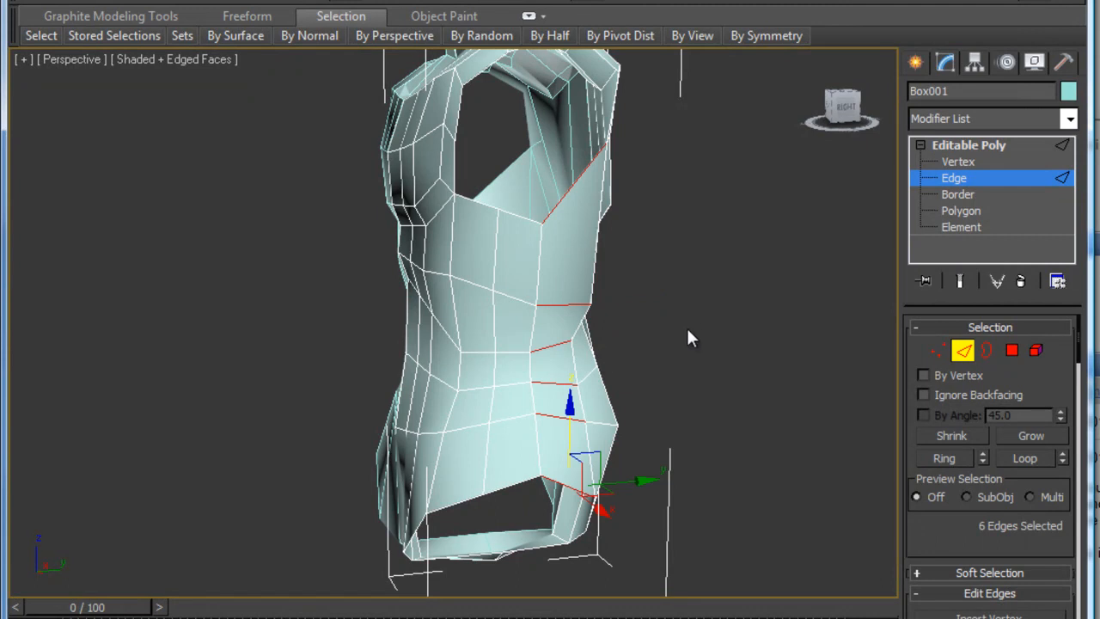
{"action": "right_click", "coordinate": [566, 302]}
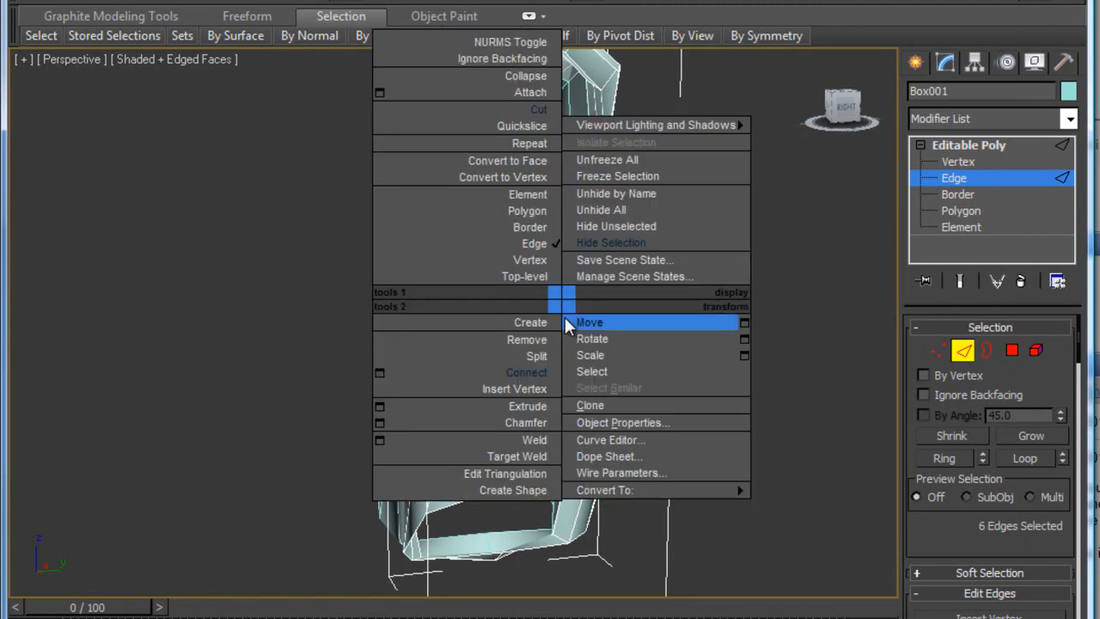
{"action": "left_click", "coordinate": [539, 366]}
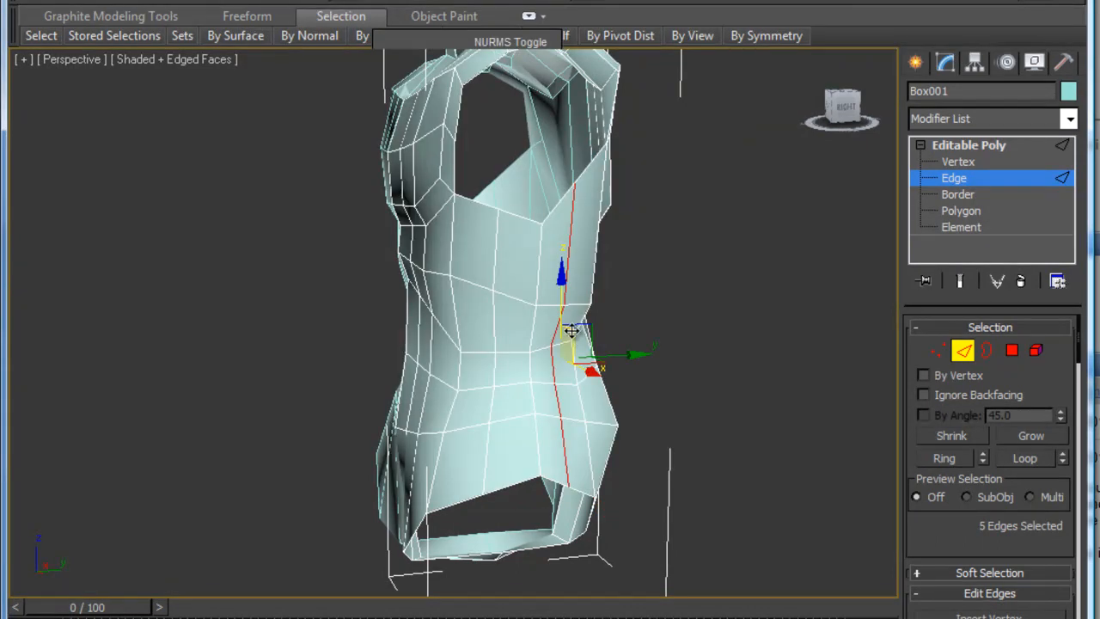
Shift the rear and middle vertical edge loops on the torso's side to round its contour between arm and leg openings
{"action": "middle_click_drag", "start_coordinate": [603, 333], "coordinate": [593, 371], "text": "alt"}
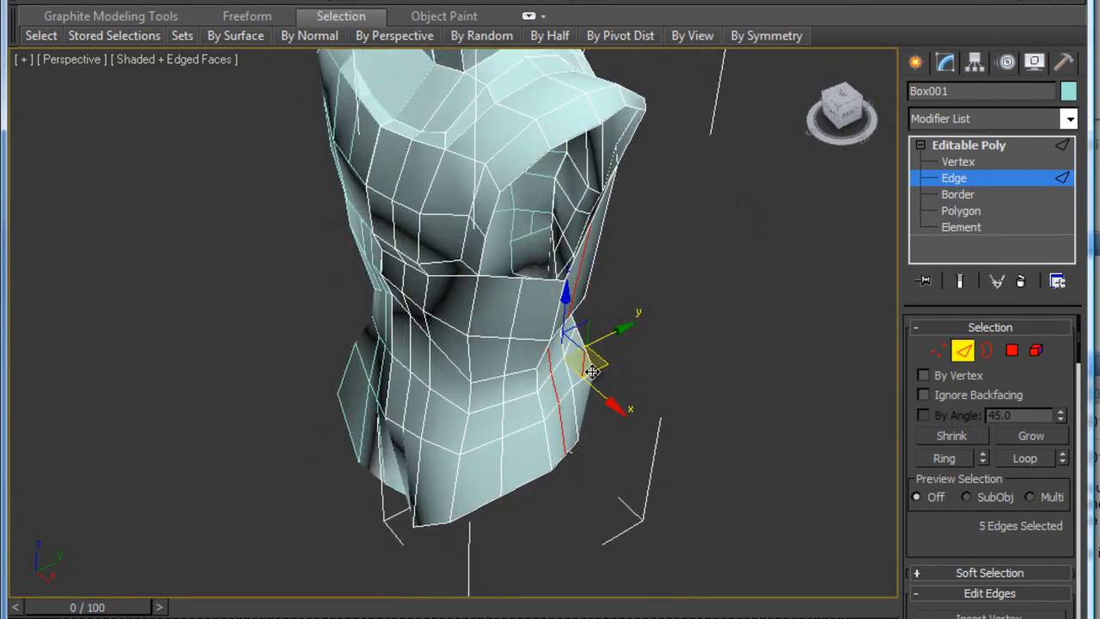
{"action": "left_click_drag", "start_coordinate": [604, 365], "coordinate": [614, 355]}
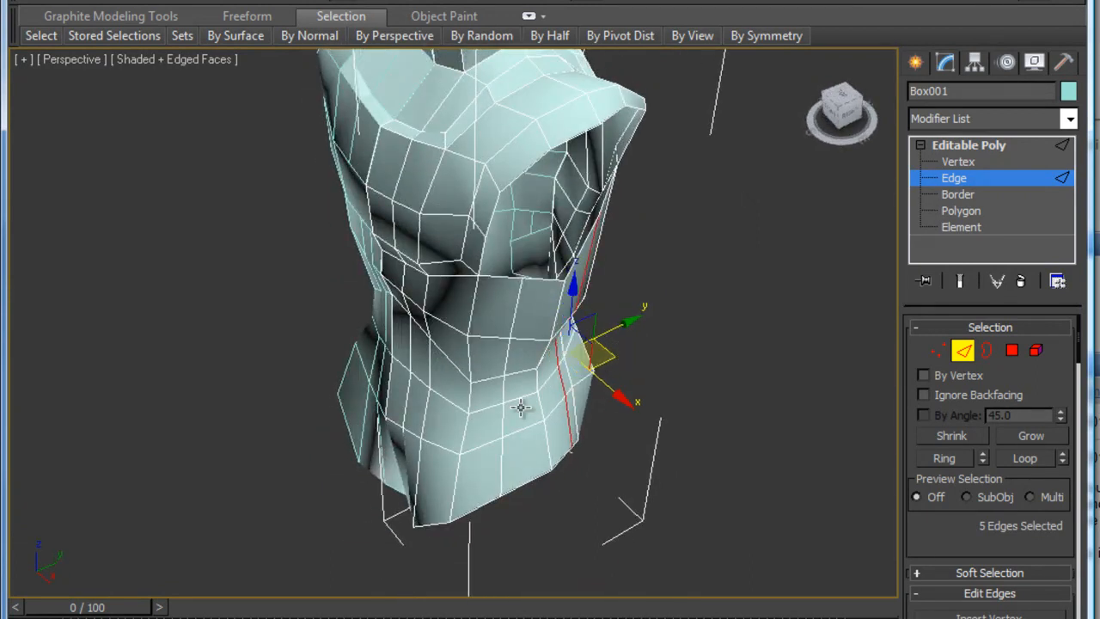
{"action": "left_click", "coordinate": [501, 421]}
{"action": "double_click", "coordinate": [504, 417]}
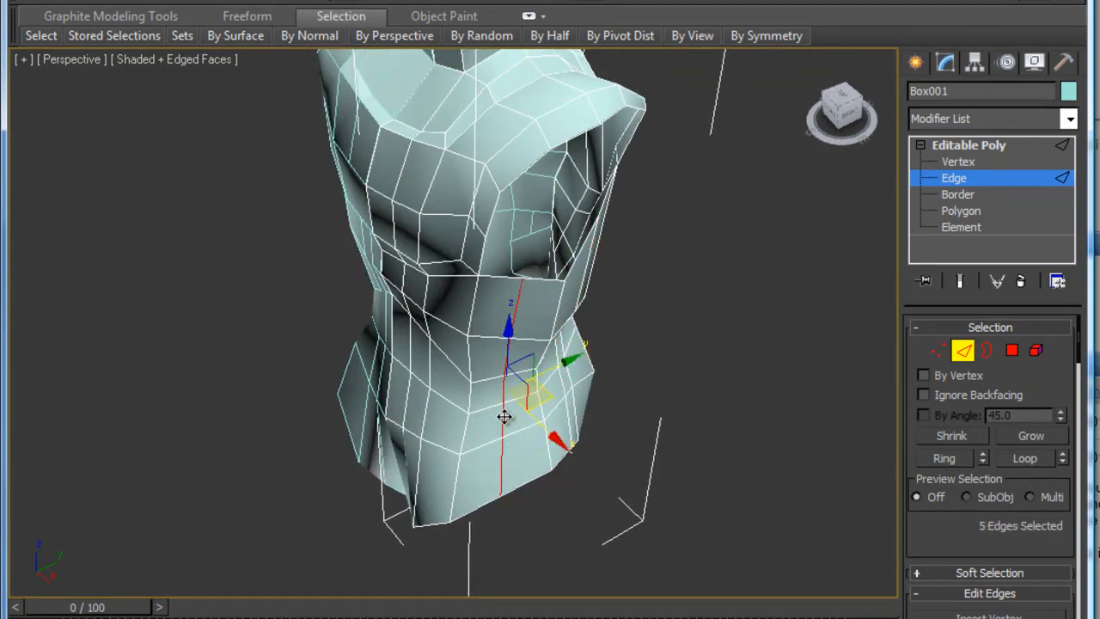
{"action": "left_click_drag", "start_coordinate": [546, 401], "coordinate": [544, 408]}
Move the lower front vertex of the arm opening up beside its front neighbour and merge the two vertices
{"action": "middle_click_drag", "start_coordinate": [542, 338], "coordinate": [515, 297], "text": "alt"}
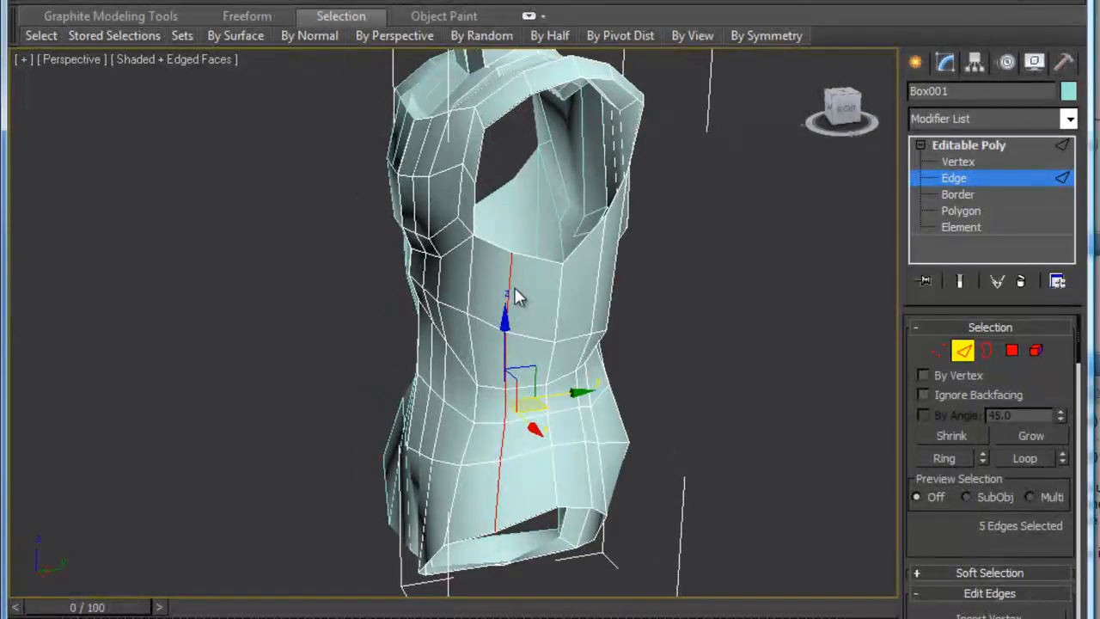
{"action": "key", "text": "1"}
{"action": "left_click", "coordinate": [512, 251]}
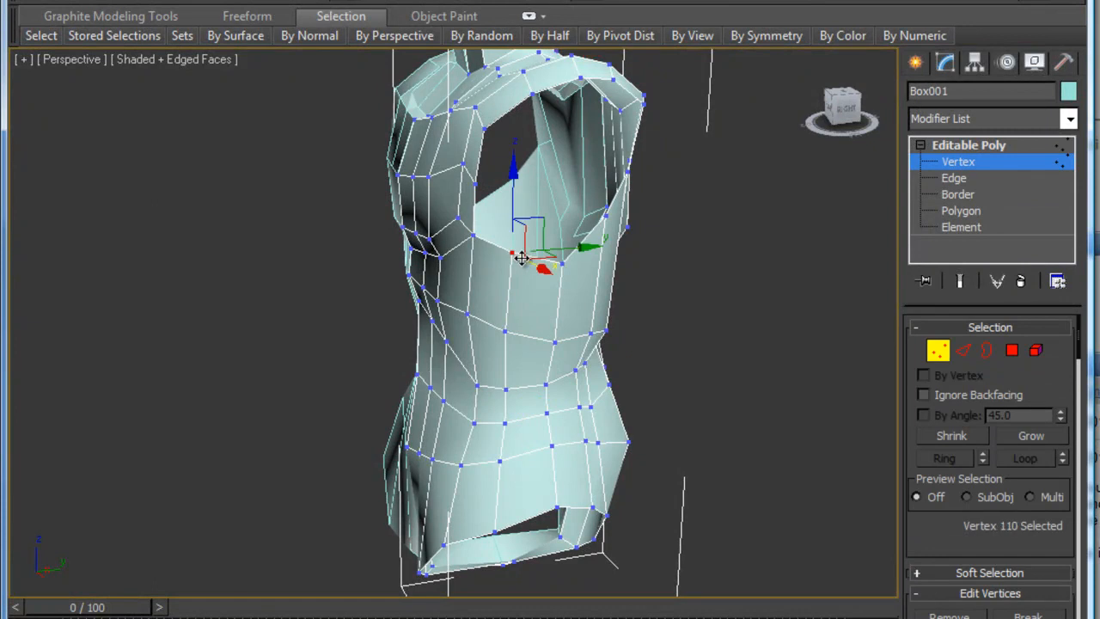
{"action": "left_click_drag", "start_coordinate": [543, 218], "coordinate": [514, 191]}
{"action": "left_click", "coordinate": [478, 185], "text": "ctrl"}
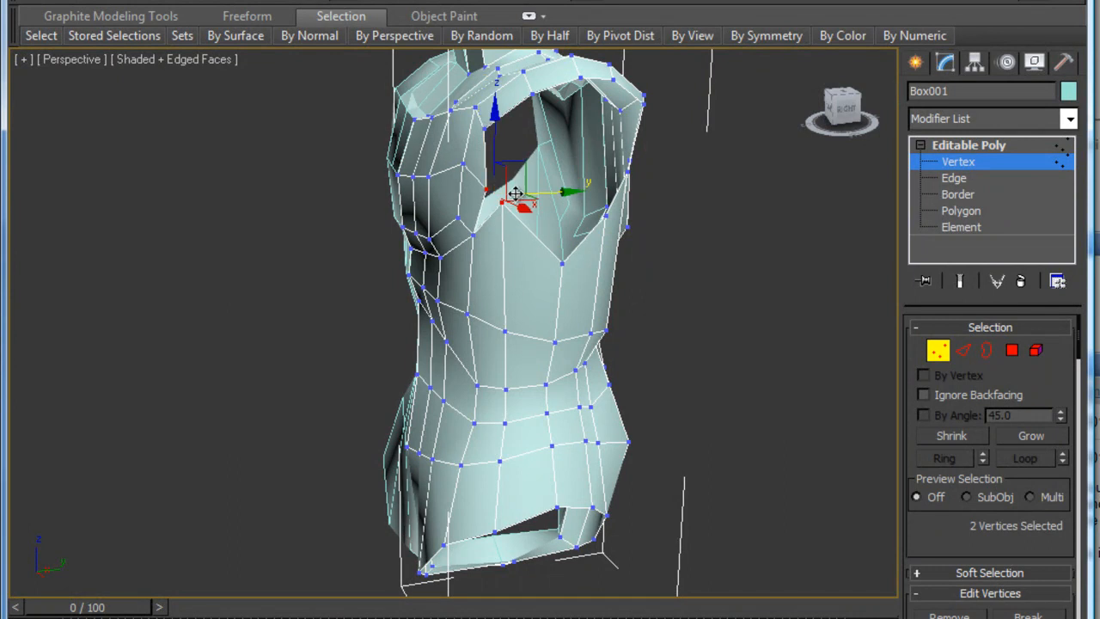
{"action": "left_click", "coordinate": [504, 201]}
Round the arm opening by moving its upper front vertex slightly backward and raising its lowest vertex
{"action": "middle_click_drag", "start_coordinate": [516, 236], "coordinate": [463, 211], "text": "alt"}
{"action": "left_click", "coordinate": [481, 128]}
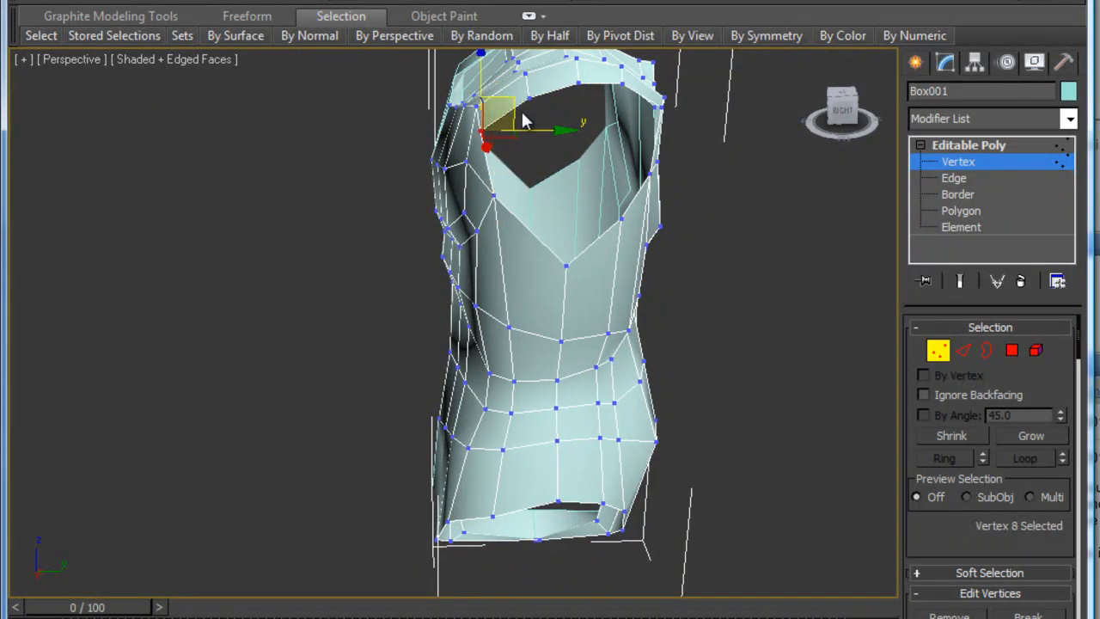
{"action": "left_click_drag", "start_coordinate": [532, 108], "coordinate": [550, 112]}
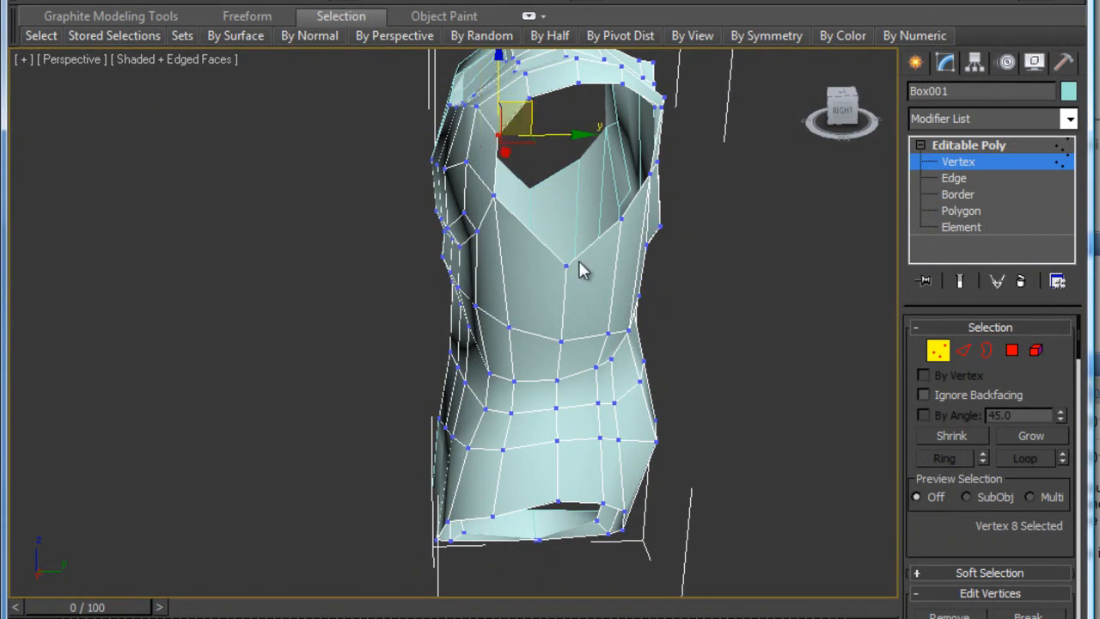
{"action": "left_click", "coordinate": [567, 264]}
{"action": "left_click_drag", "start_coordinate": [570, 214], "coordinate": [569, 176]}
Connect the ring of vertical edges below the chest to add a horizontal edge loop around the ribcage
{"action": "middle_click_drag", "start_coordinate": [493, 198], "coordinate": [572, 197], "text": "alt"}
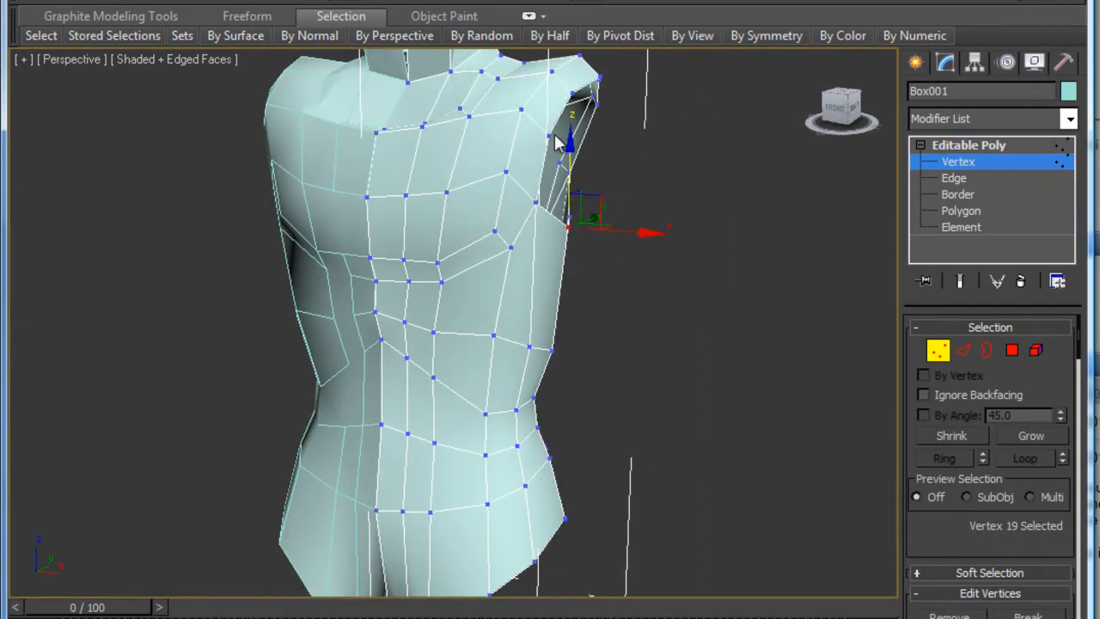
{"action": "middle_click_drag", "start_coordinate": [538, 292], "coordinate": [424, 295], "text": "alt"}
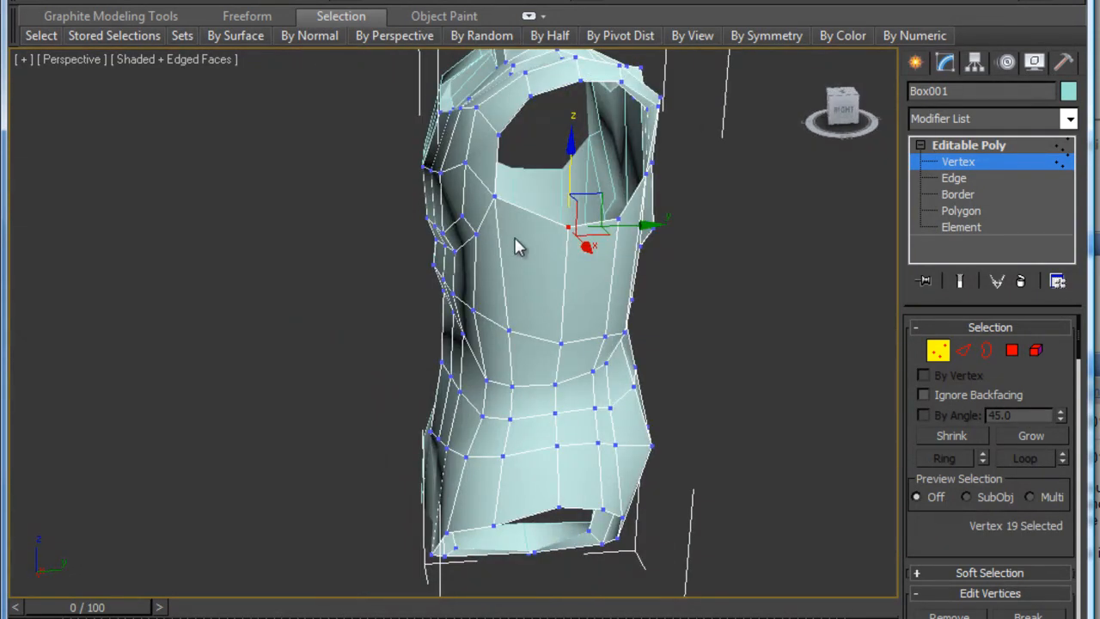
{"action": "middle_click_drag", "start_coordinate": [567, 207], "coordinate": [663, 245], "text": "alt"}
{"action": "middle_click_drag", "start_coordinate": [485, 484], "coordinate": [565, 384], "text": "alt"}
{"action": "key", "text": "2"}
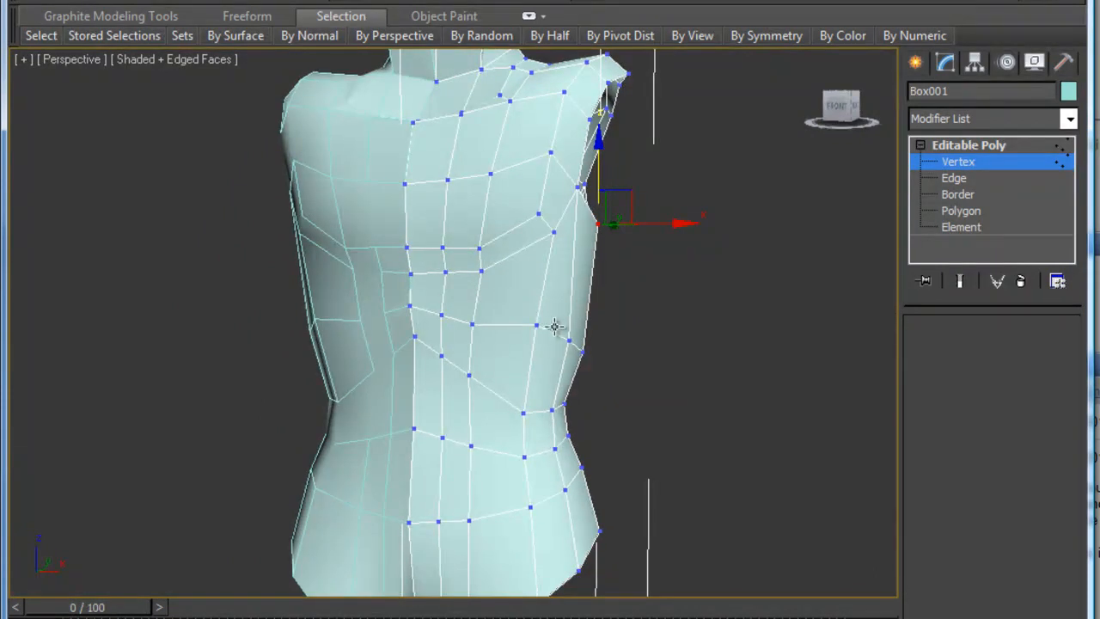
{"action": "left_click", "coordinate": [544, 294]}
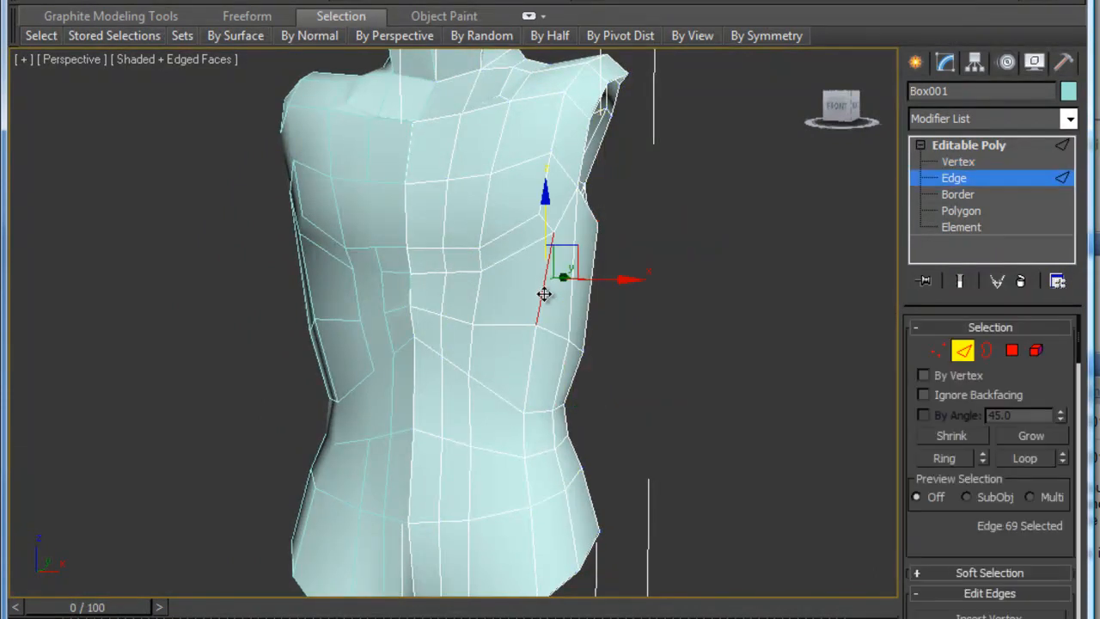
{"action": "key", "text": "alt+r"}
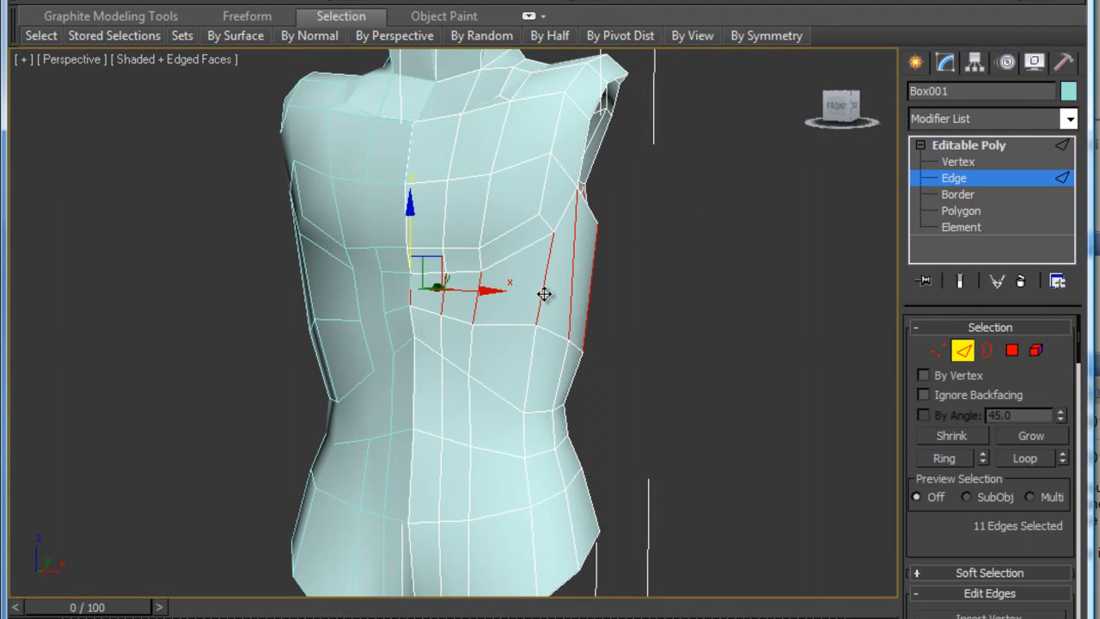
{"action": "right_click", "coordinate": [544, 294]}
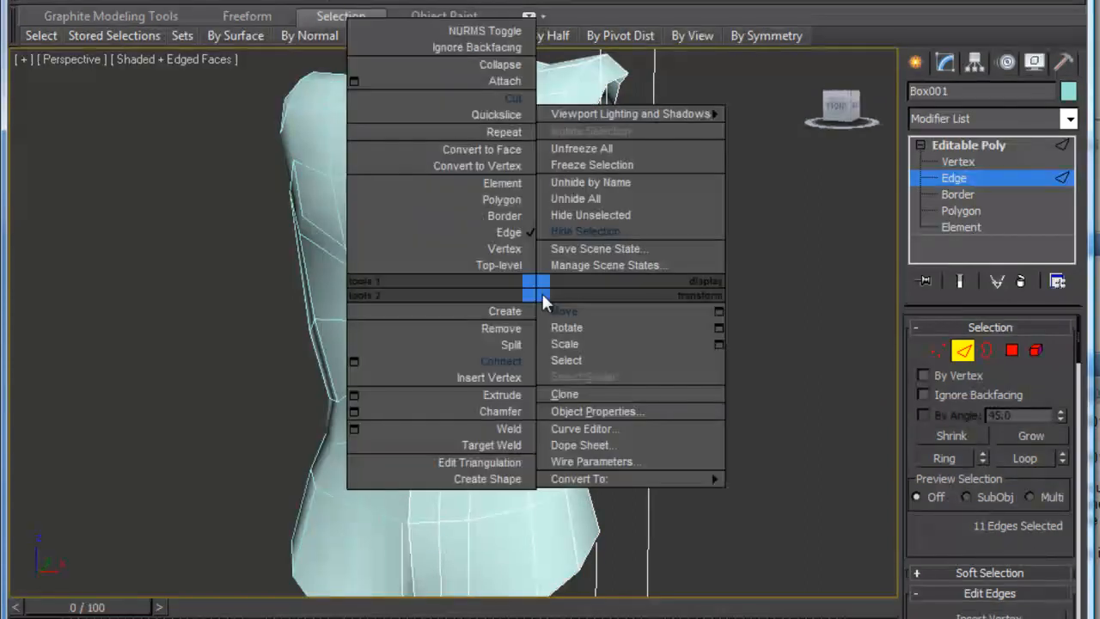
{"action": "left_click", "coordinate": [508, 362]}
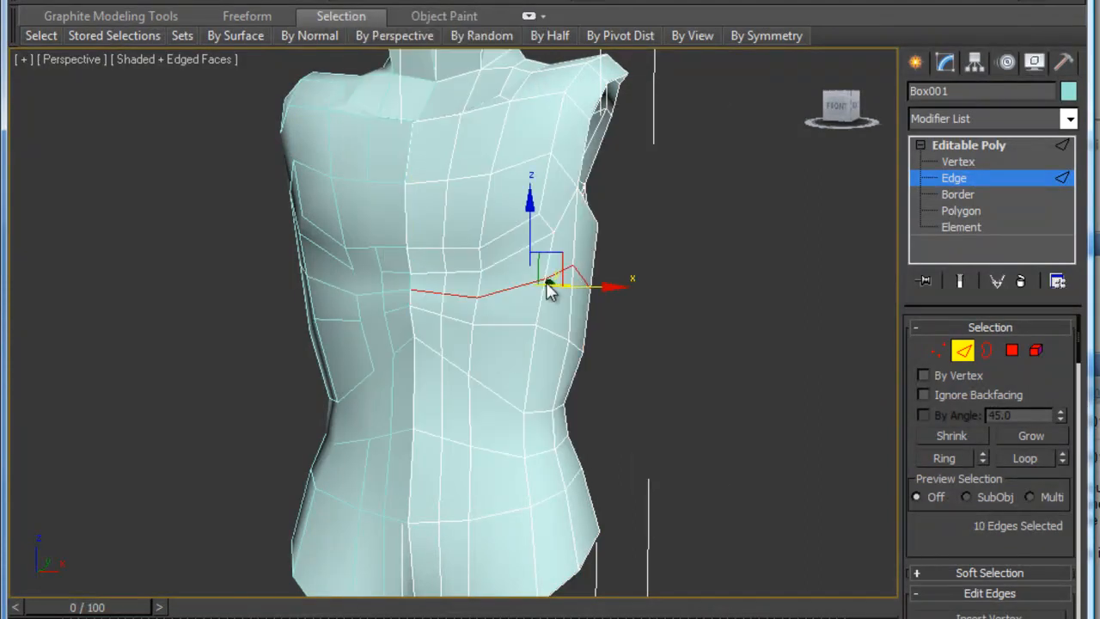
Shift the new ribcage loop slightly outward along X, keeping its three centre edges at the mirror line
{"action": "right_click", "coordinate": [547, 284]}
{"action": "left_click", "coordinate": [582, 316]}
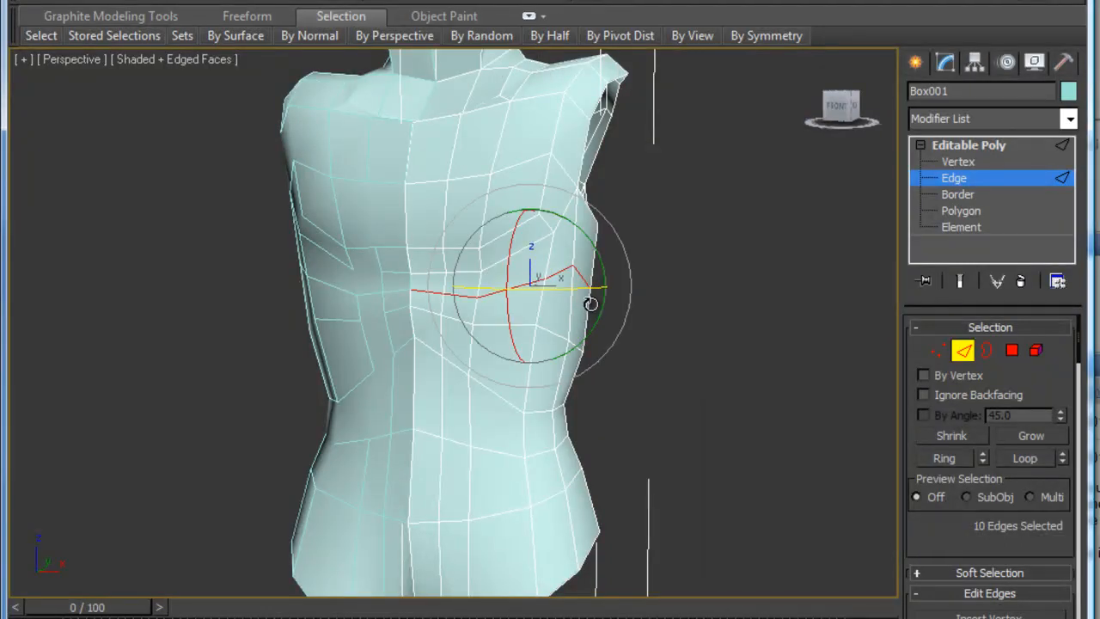
{"action": "key", "text": "w"}
{"action": "left_click_drag", "start_coordinate": [590, 288], "coordinate": [597, 289]}
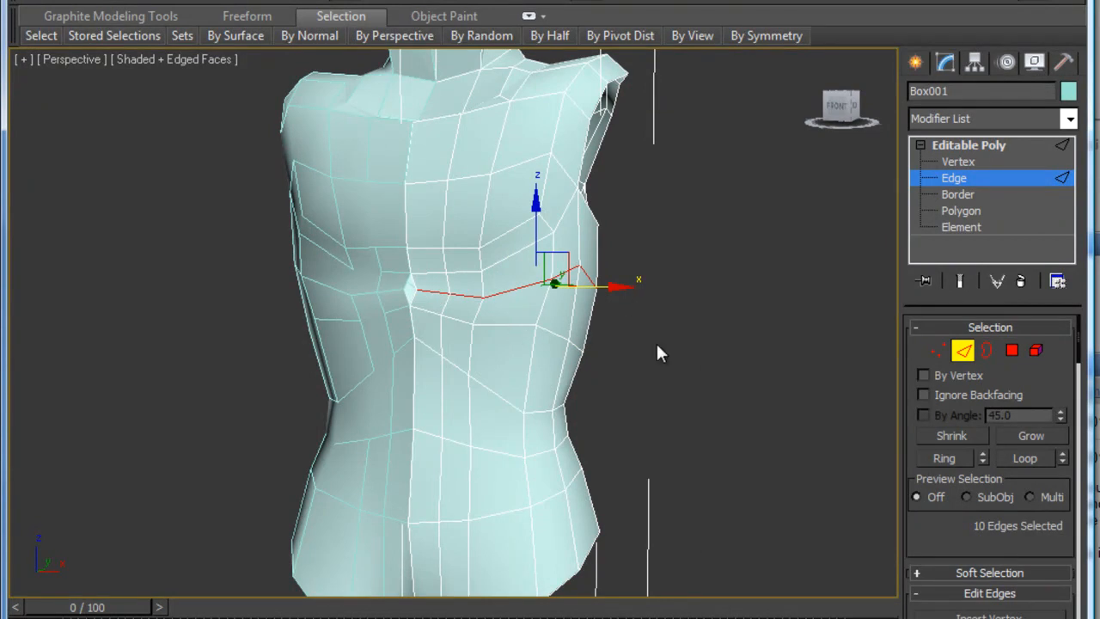
{"action": "left_click_drag", "start_coordinate": [657, 347], "coordinate": [511, 295]}
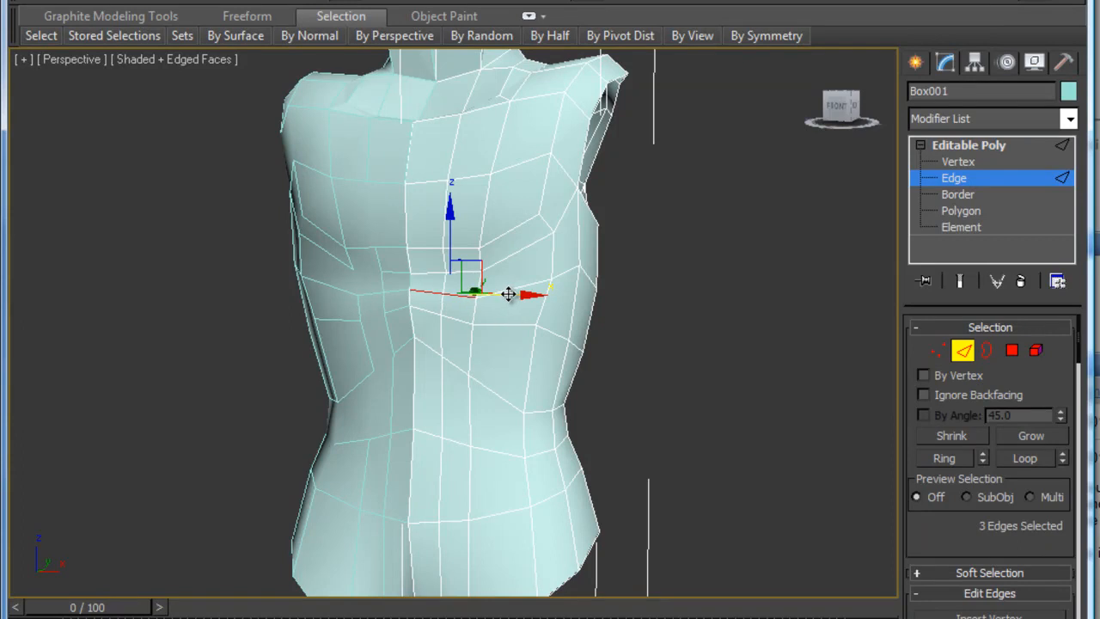
Leave edge editing on the torso and unhide all objects in the scene
{"action": "middle_click_drag", "start_coordinate": [528, 290], "coordinate": [505, 267], "text": "alt"}
{"action": "middle_click_drag", "start_coordinate": [444, 291], "coordinate": [462, 339], "text": "alt"}
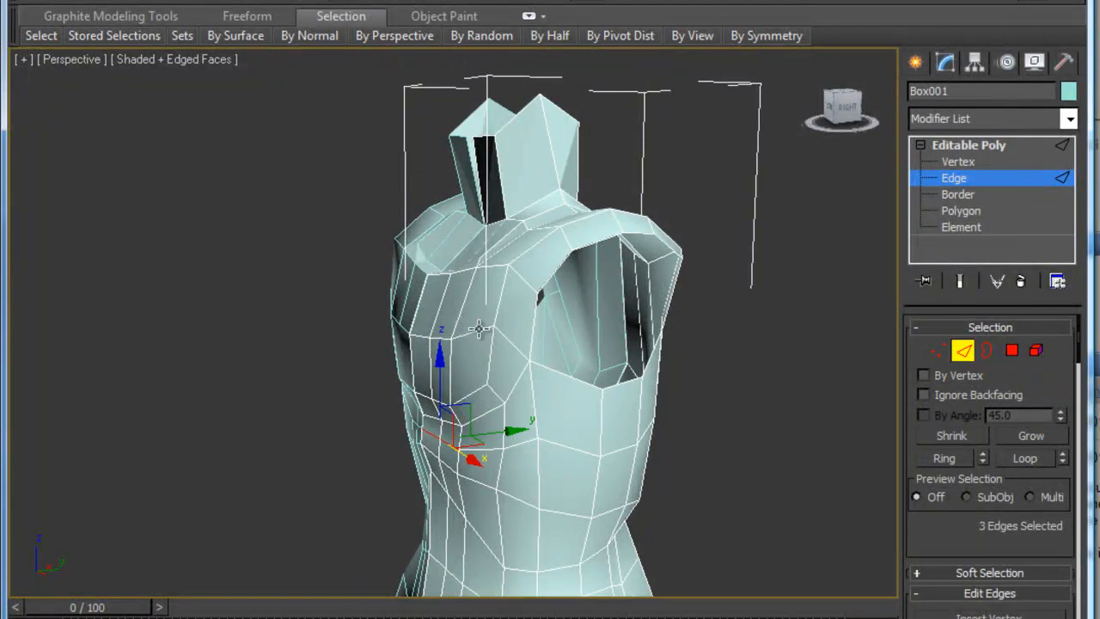
{"action": "scroll", "coordinate": [501, 341], "scroll_direction": "down", "scroll_amount": 5}
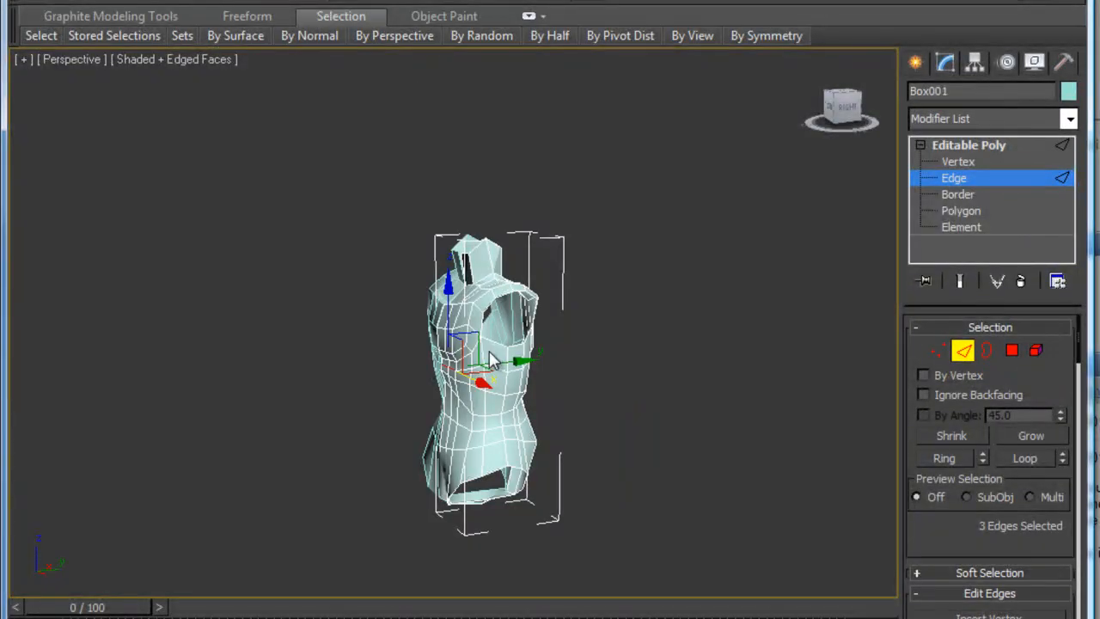
{"action": "scroll", "coordinate": [448, 375], "scroll_direction": "up", "scroll_amount": 5}
{"action": "middle_click_drag", "start_coordinate": [460, 376], "coordinate": [503, 380], "text": "alt"}
{"action": "left_click", "coordinate": [962, 350]}
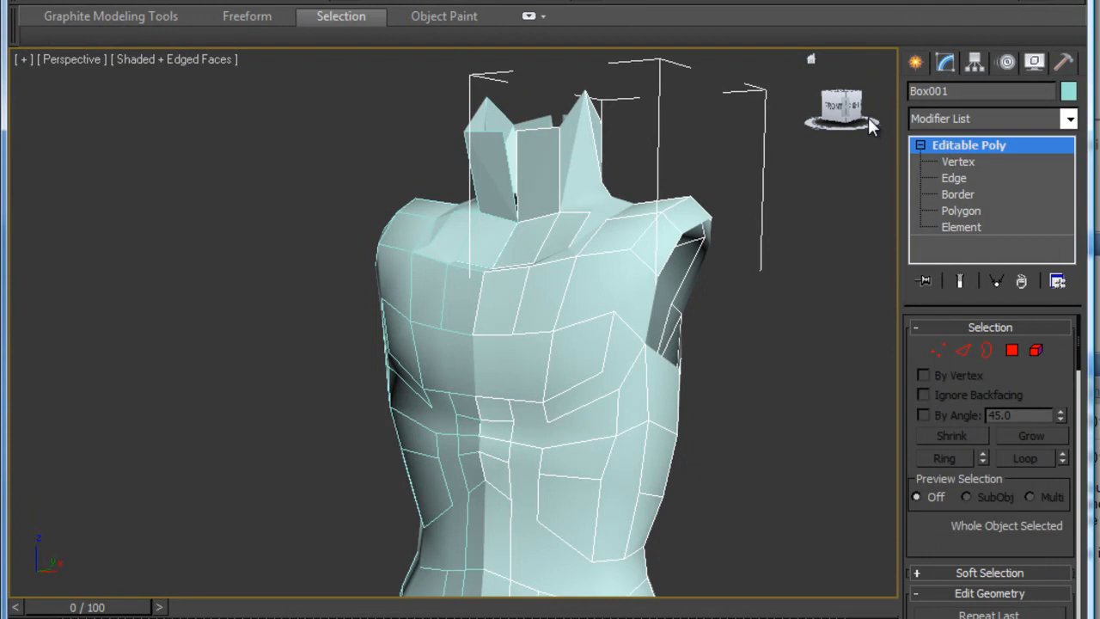
{"action": "middle_click_drag", "start_coordinate": [643, 393], "coordinate": [591, 402], "text": "alt"}
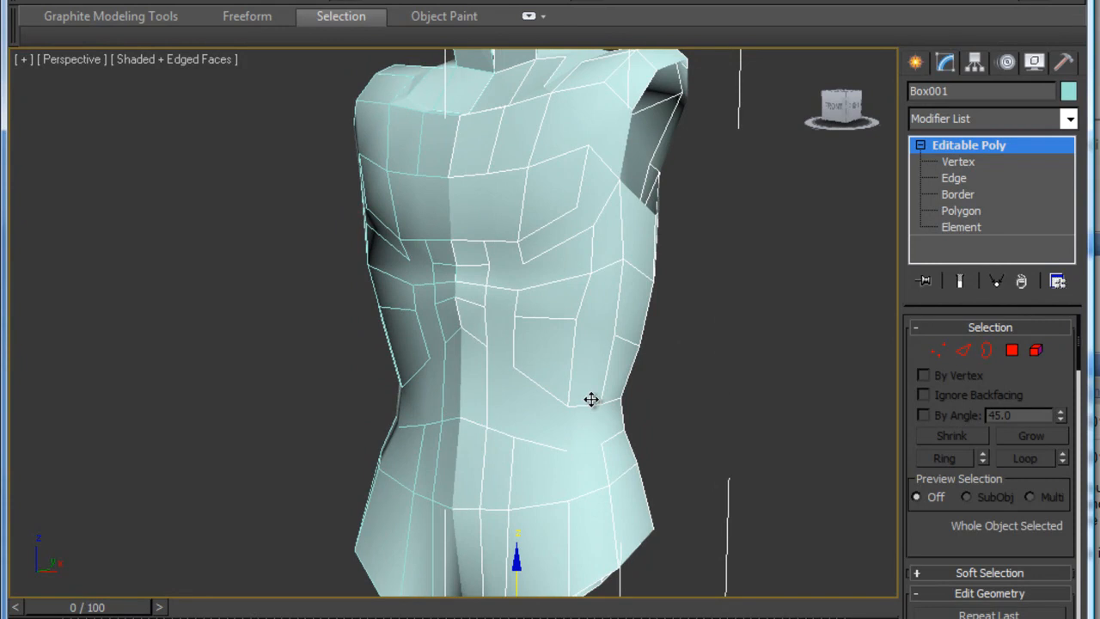
{"action": "right_click", "coordinate": [561, 392]}
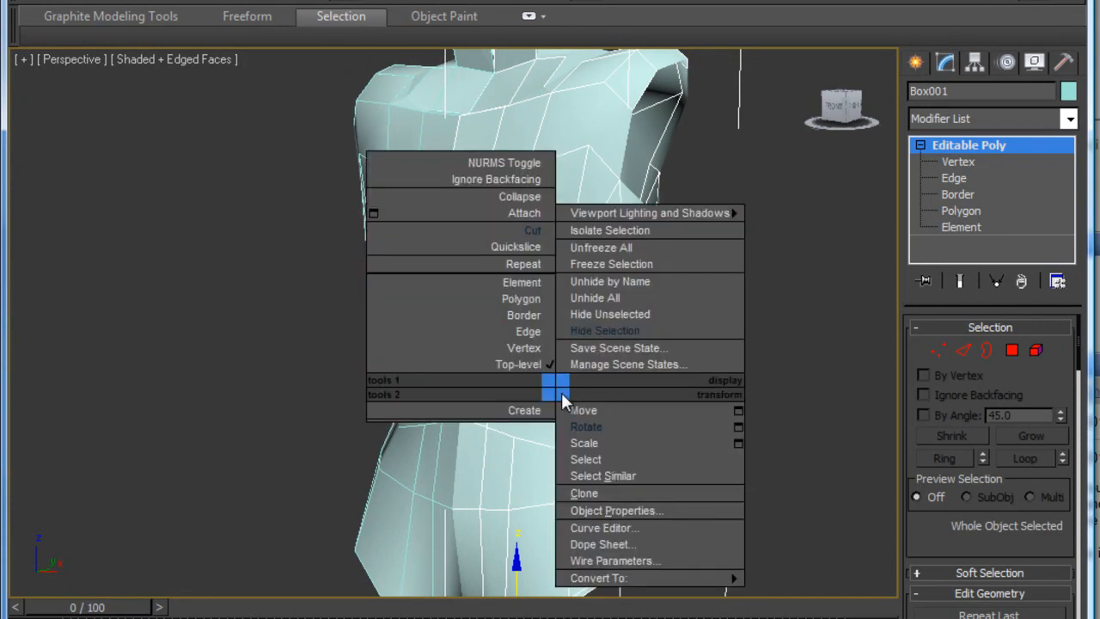
{"action": "left_click", "coordinate": [600, 298]}
Select the finished reference figure and examine the edge flow around its breasts and underarms
{"action": "middle_click_drag", "start_coordinate": [327, 341], "coordinate": [454, 383]}
{"action": "scroll", "coordinate": [477, 355], "scroll_direction": "up", "scroll_amount": 5}
{"action": "middle_click_drag", "start_coordinate": [530, 333], "coordinate": [506, 379]}
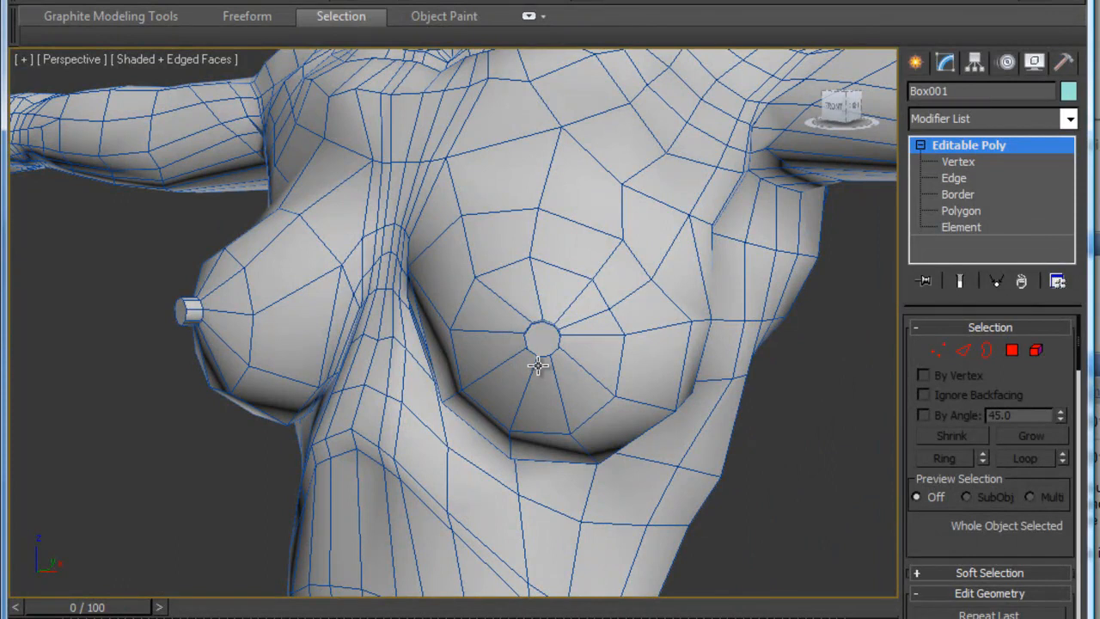
{"action": "scroll", "coordinate": [538, 365], "scroll_direction": "down", "scroll_amount": 5}
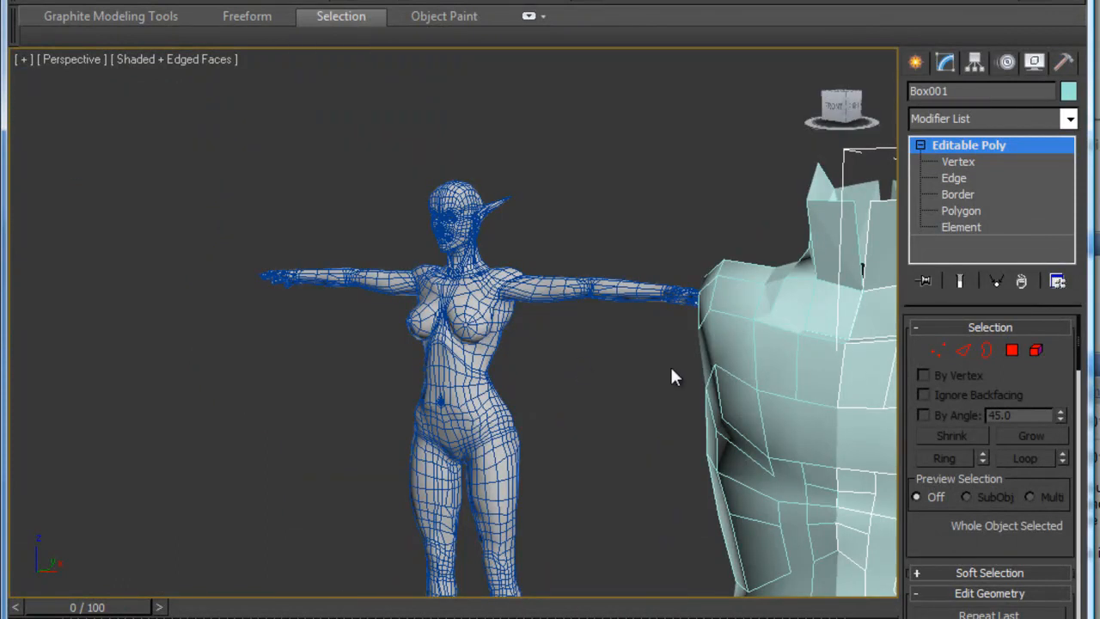
{"action": "left_click", "coordinate": [769, 355]}
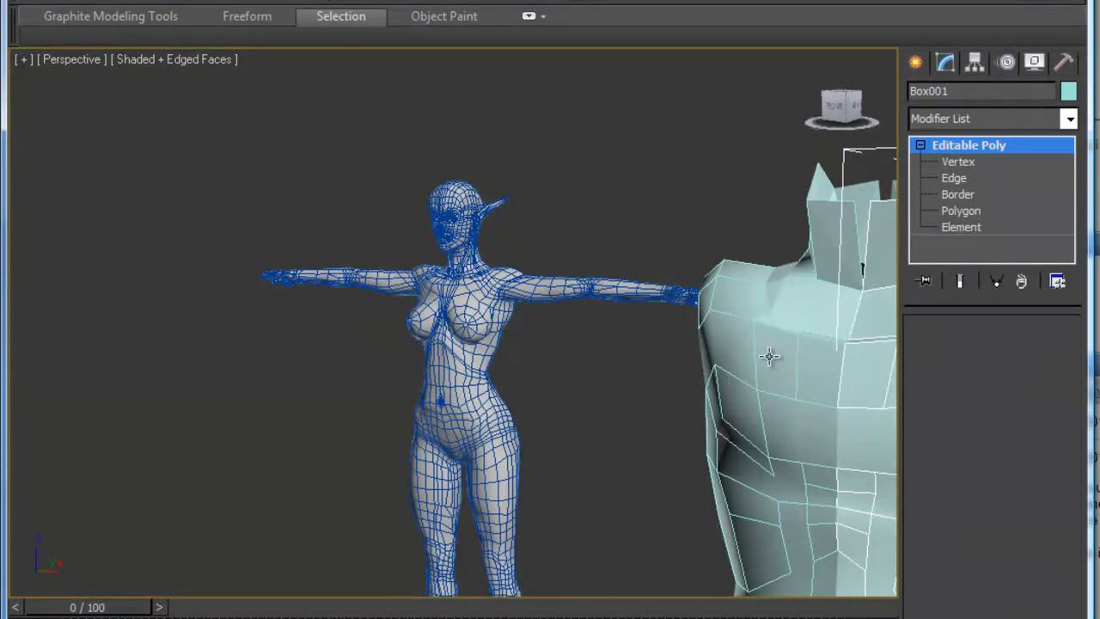
{"action": "left_click", "coordinate": [461, 350]}
{"action": "middle_click_drag", "start_coordinate": [460, 350], "coordinate": [651, 325], "text": "alt"}
{"action": "scroll", "coordinate": [464, 331], "scroll_direction": "up", "scroll_amount": 10}
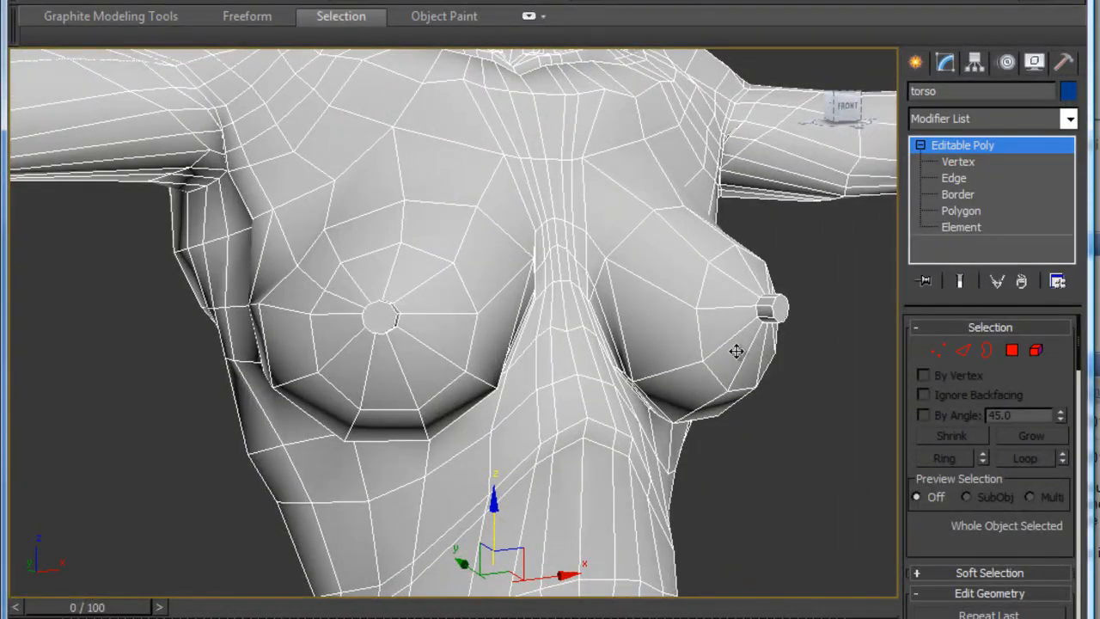
{"action": "middle_click_drag", "start_coordinate": [711, 283], "coordinate": [587, 304], "text": "alt"}
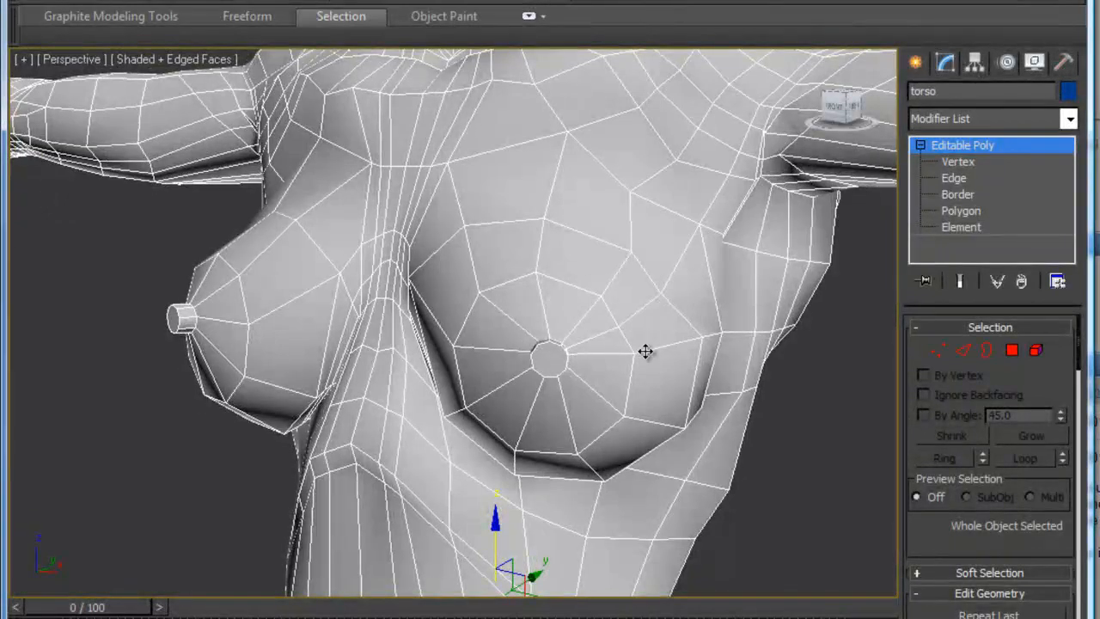
{"action": "middle_click_drag", "start_coordinate": [642, 344], "coordinate": [675, 321], "text": "alt"}
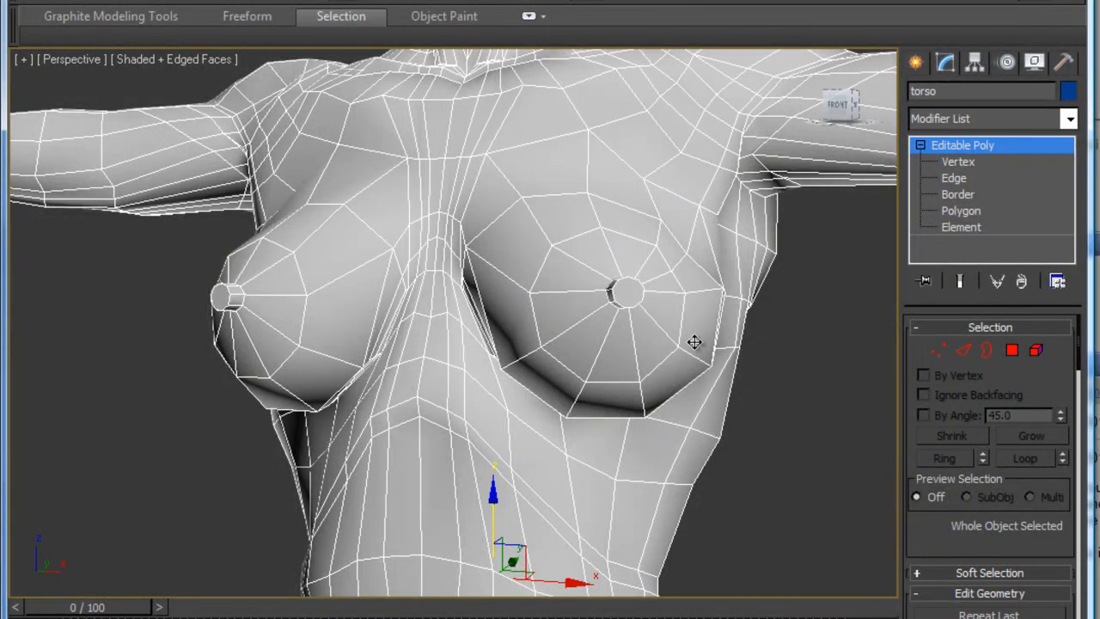
Examine the reference figure's topology across the abdomen, hips, groin, back and buttocks
{"action": "mouse_move", "coordinate": [744, 117]}
{"action": "middle_mouse_down"}
{"action": "mouse_move", "coordinate": [736, 169]}
{"action": "mouse_move", "coordinate": [732, 132]}
{"action": "middle_mouse_up"}
{"action": "middle_click_drag", "start_coordinate": [532, 226], "coordinate": [531, 248]}
{"action": "middle_click_drag", "start_coordinate": [517, 393], "coordinate": [481, 329]}
{"action": "scroll", "coordinate": [535, 331], "scroll_direction": "down", "scroll_amount": 5}
{"action": "scroll", "coordinate": [479, 358], "scroll_direction": "up", "scroll_amount": 5}
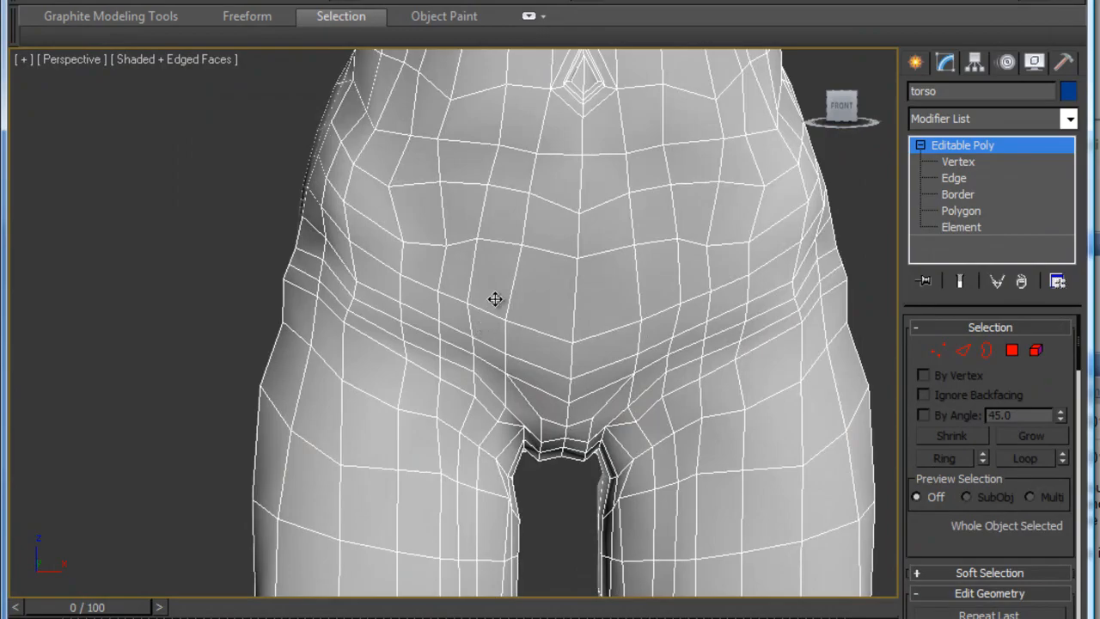
{"action": "scroll", "coordinate": [485, 319], "scroll_direction": "down", "scroll_amount": 5}
{"action": "middle_click_drag", "start_coordinate": [499, 251], "coordinate": [494, 286]}
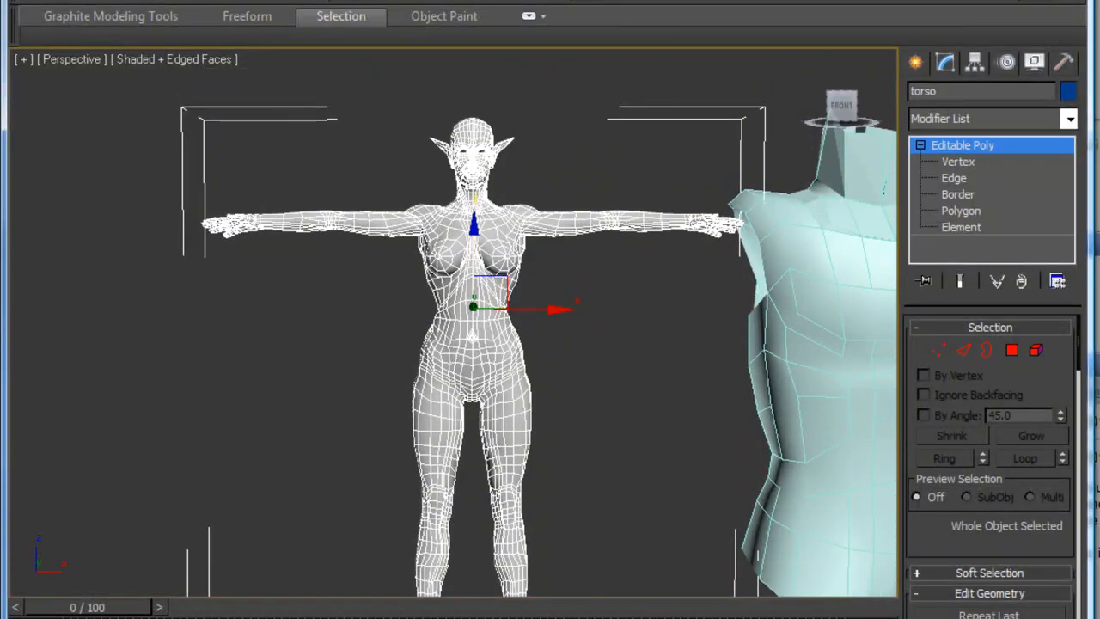
{"action": "scroll", "coordinate": [472, 381], "scroll_direction": "up", "scroll_amount": 3}
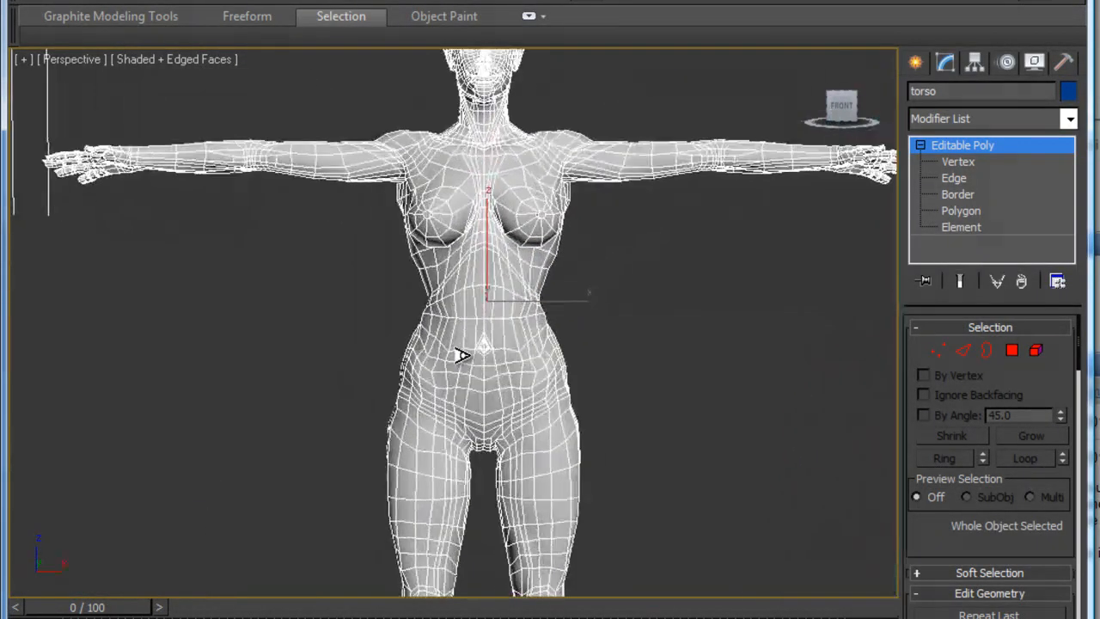
{"action": "middle_click_drag", "start_coordinate": [406, 349], "coordinate": [490, 356], "text": "alt"}
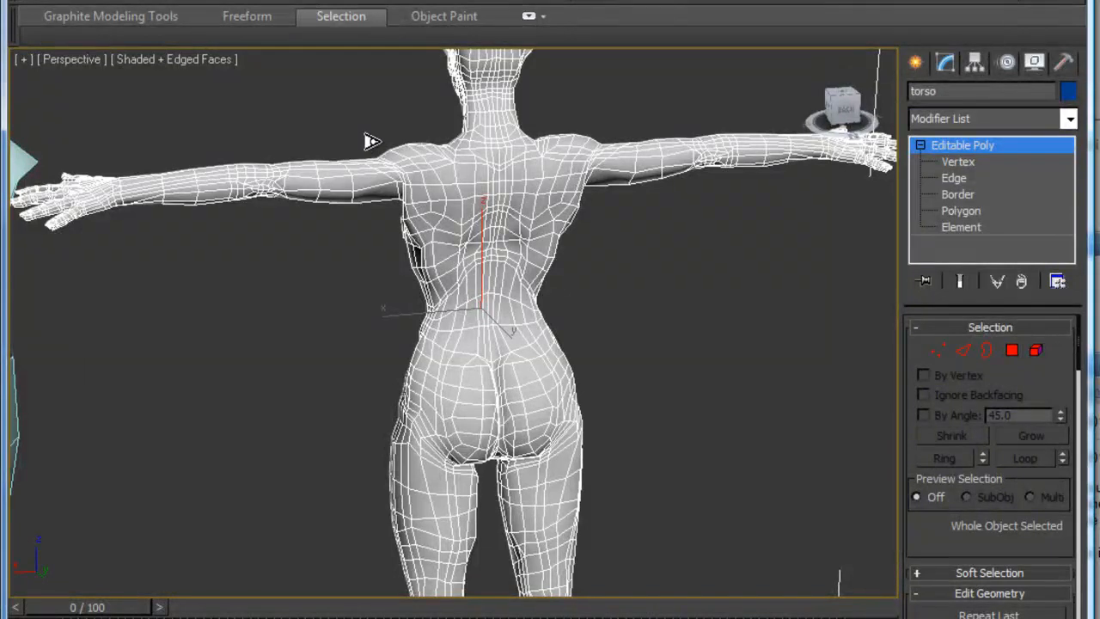
{"action": "mouse_move", "coordinate": [436, 236]}
{"action": "middle_mouse_down", "text": "alt"}
{"action": "mouse_move", "coordinate": [506, 235]}
{"action": "mouse_move", "coordinate": [450, 220]}
{"action": "mouse_move", "coordinate": [628, 223]}
{"action": "mouse_move", "coordinate": [459, 214]}
{"action": "mouse_move", "coordinate": [438, 258]}
{"action": "middle_mouse_up", "text": "alt"}
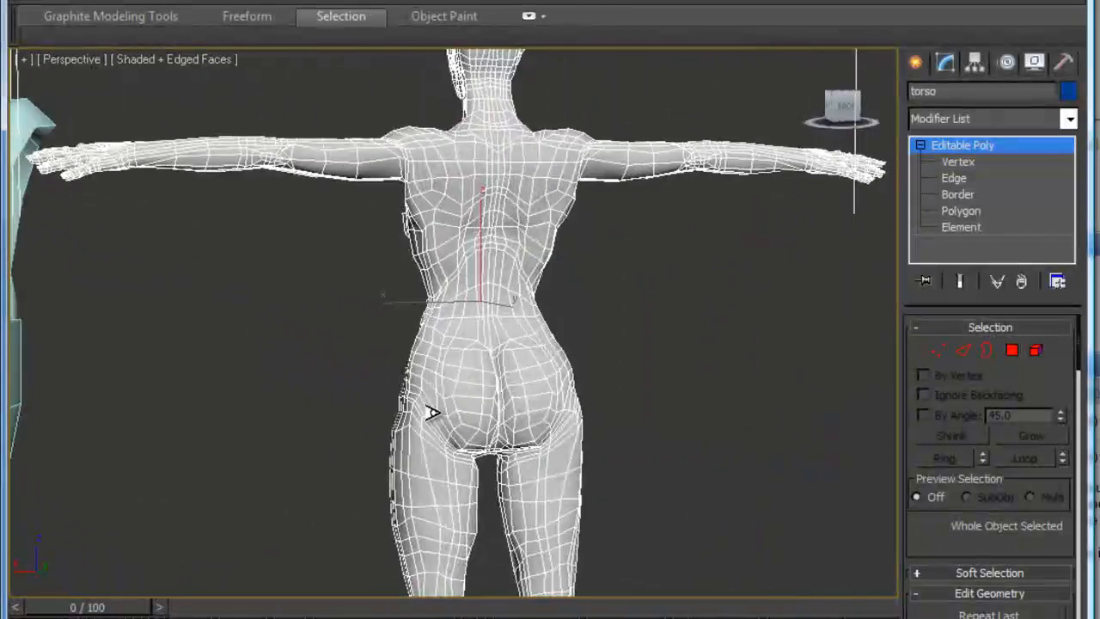
{"action": "middle_click_drag", "start_coordinate": [405, 330], "coordinate": [694, 349], "text": "alt"}
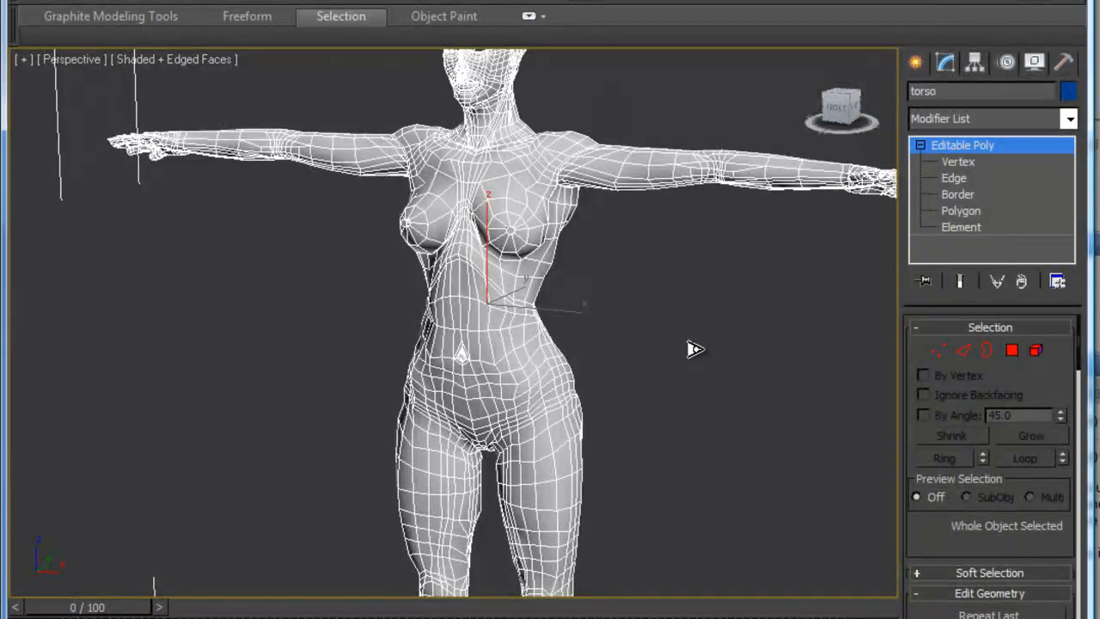
{"action": "middle_click_drag", "start_coordinate": [444, 342], "coordinate": [497, 335], "text": "alt"}
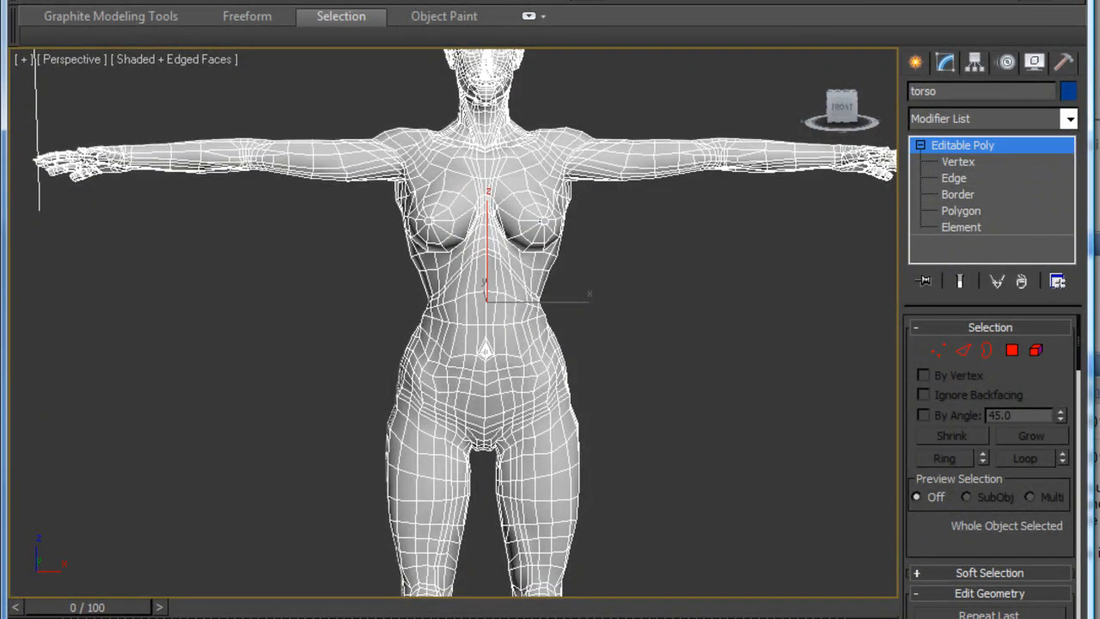